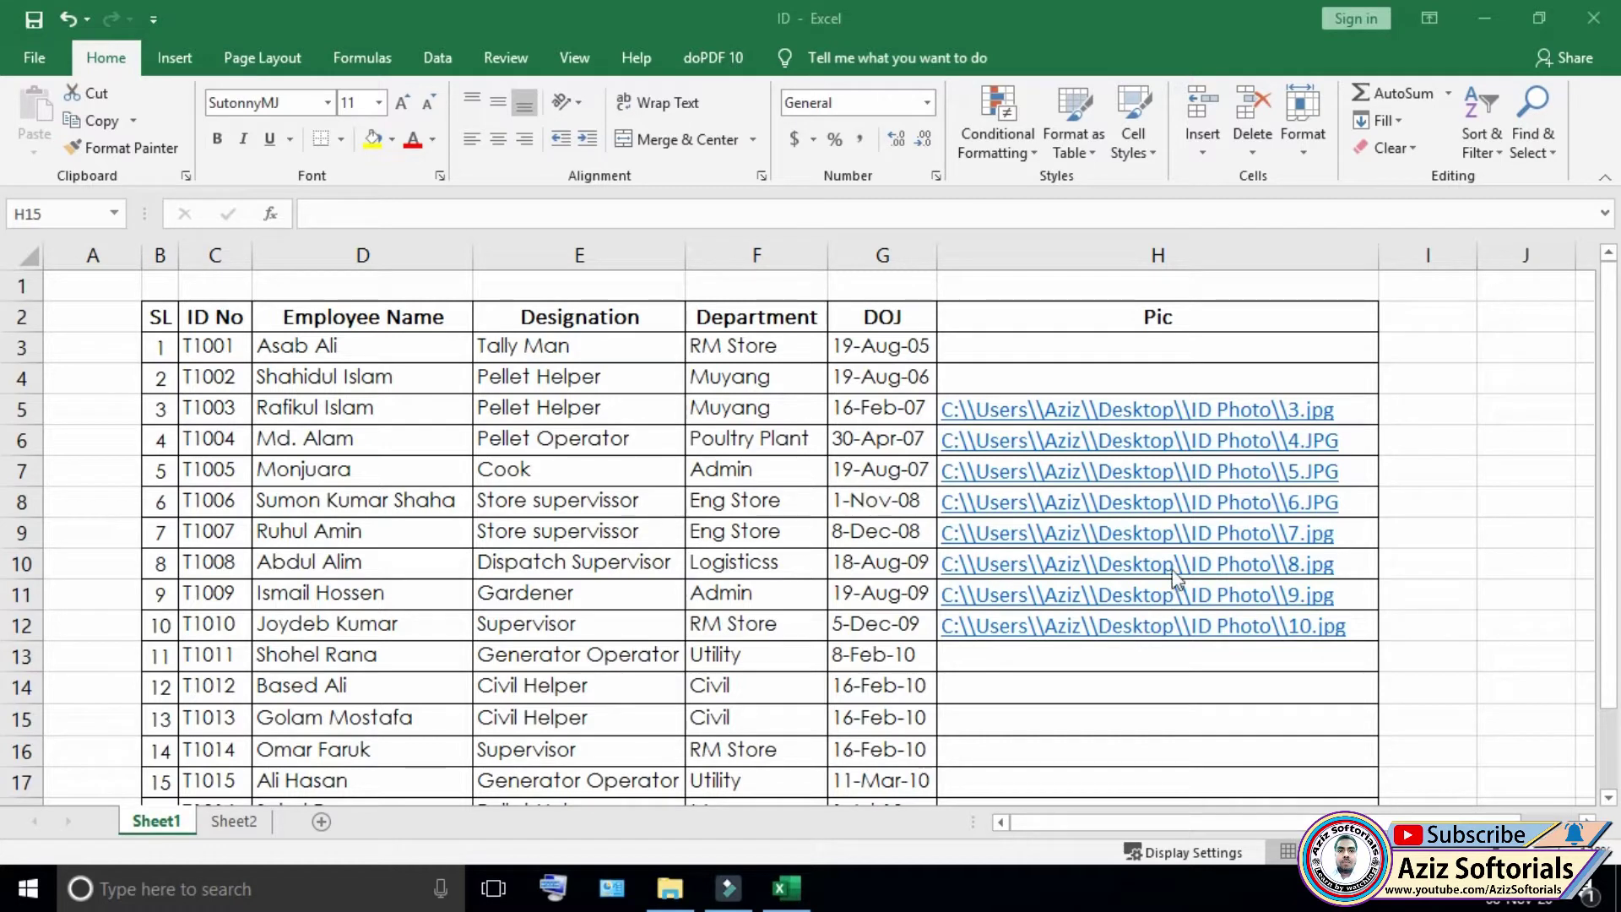
- Highlight the employee detail ranges and show which rows already have photo links
click(1120, 349)
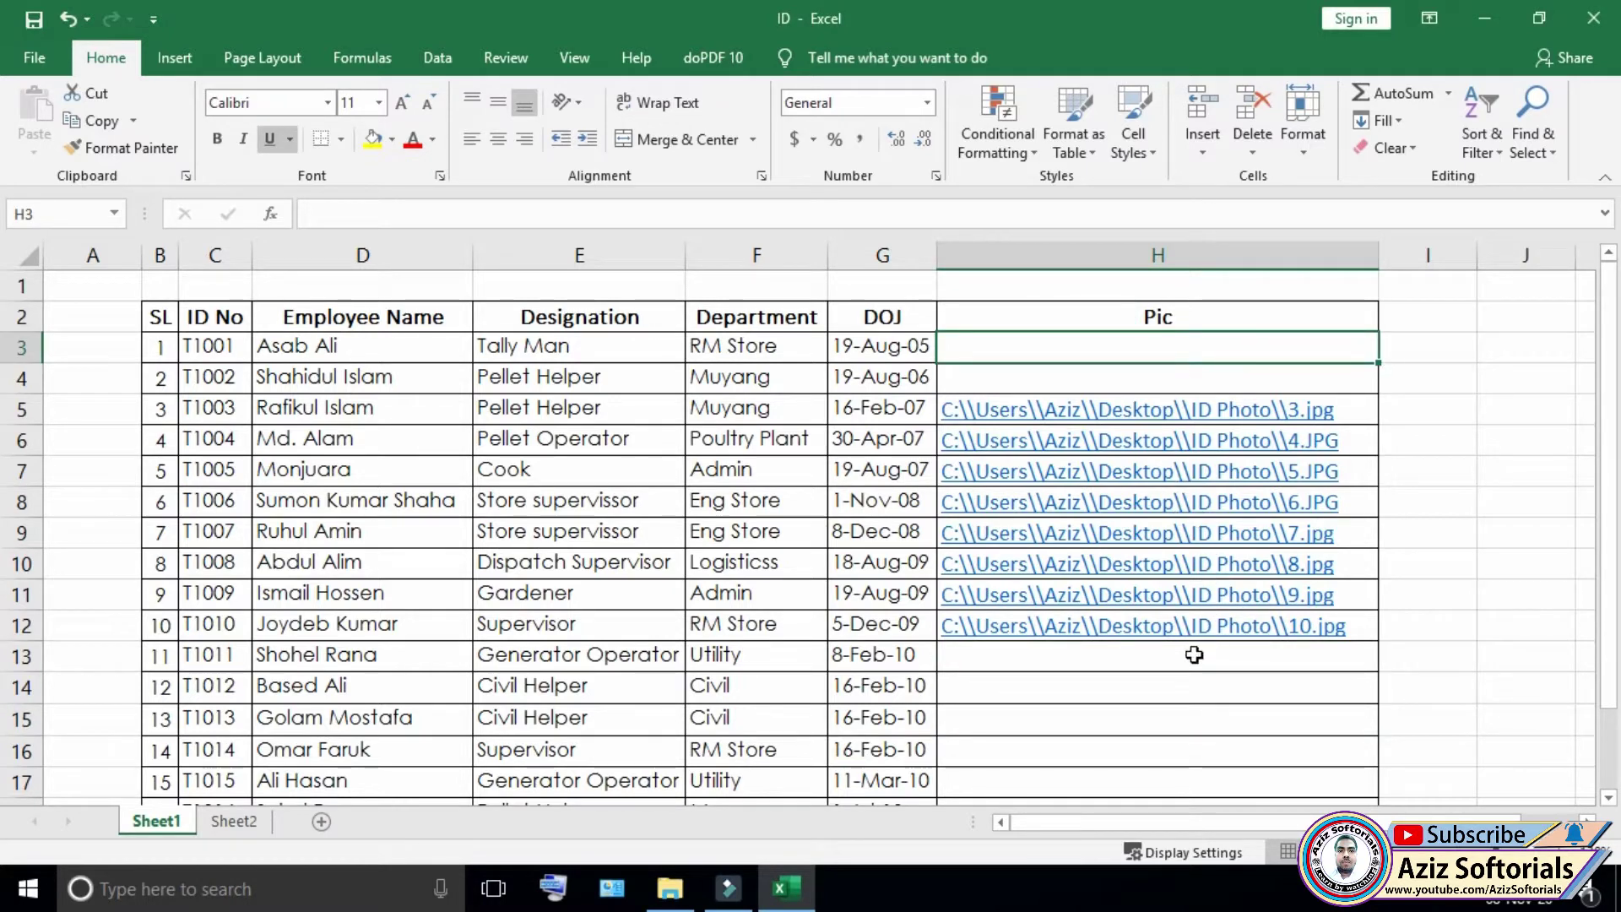
mouse_move(223, 409)
mouse_down()
mouse_move(742, 532)
mouse_move(817, 628)
mouse_up()
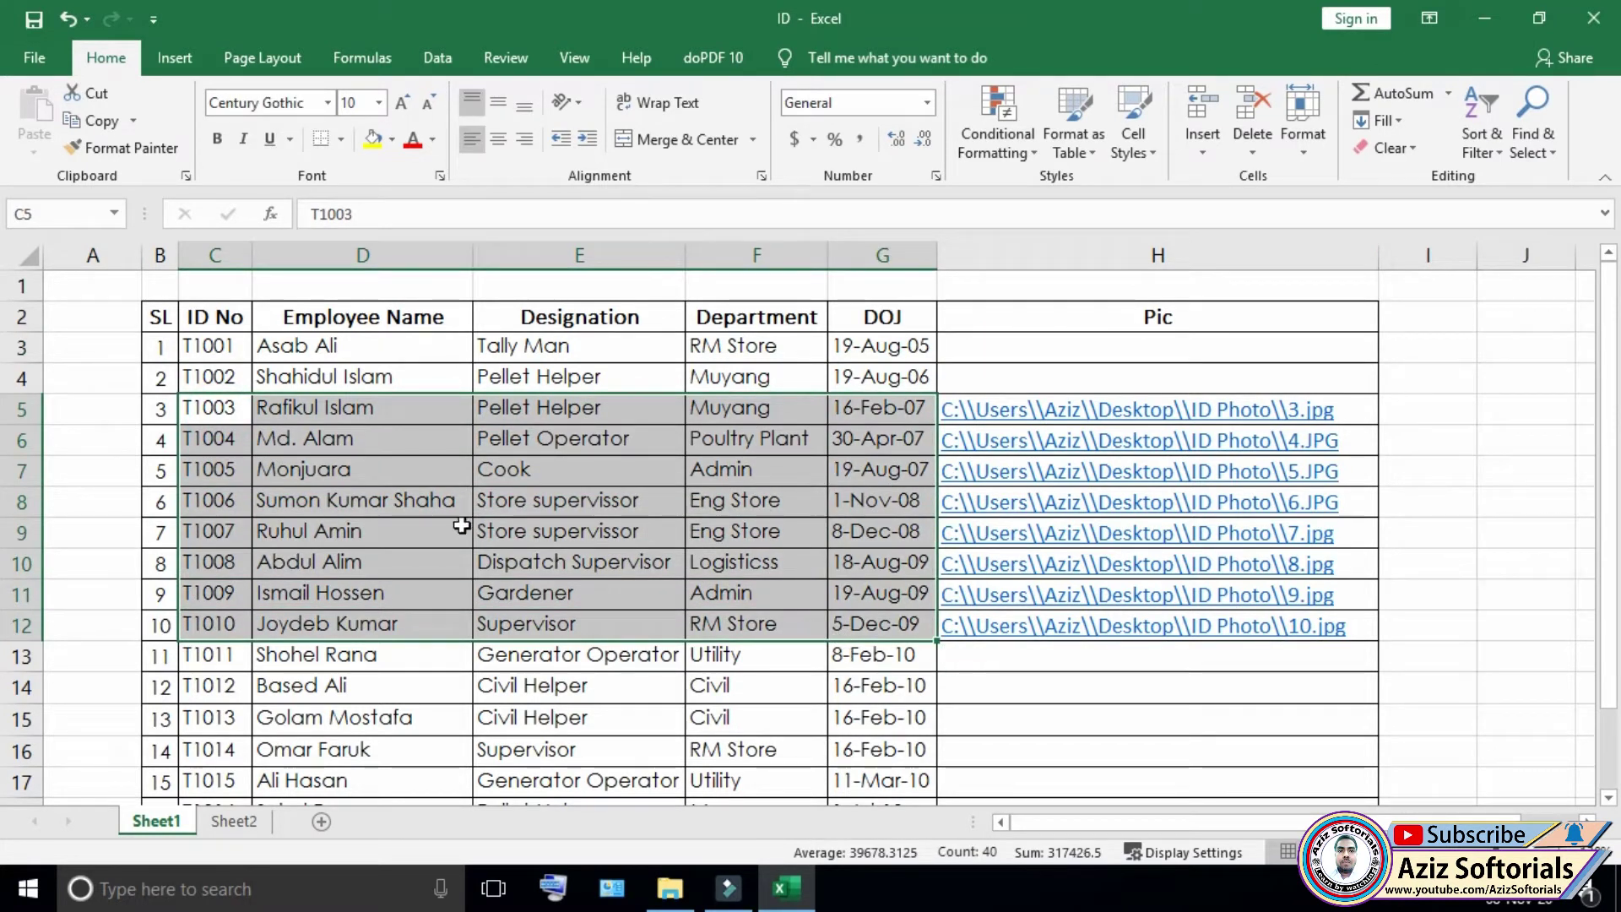
click(388, 507)
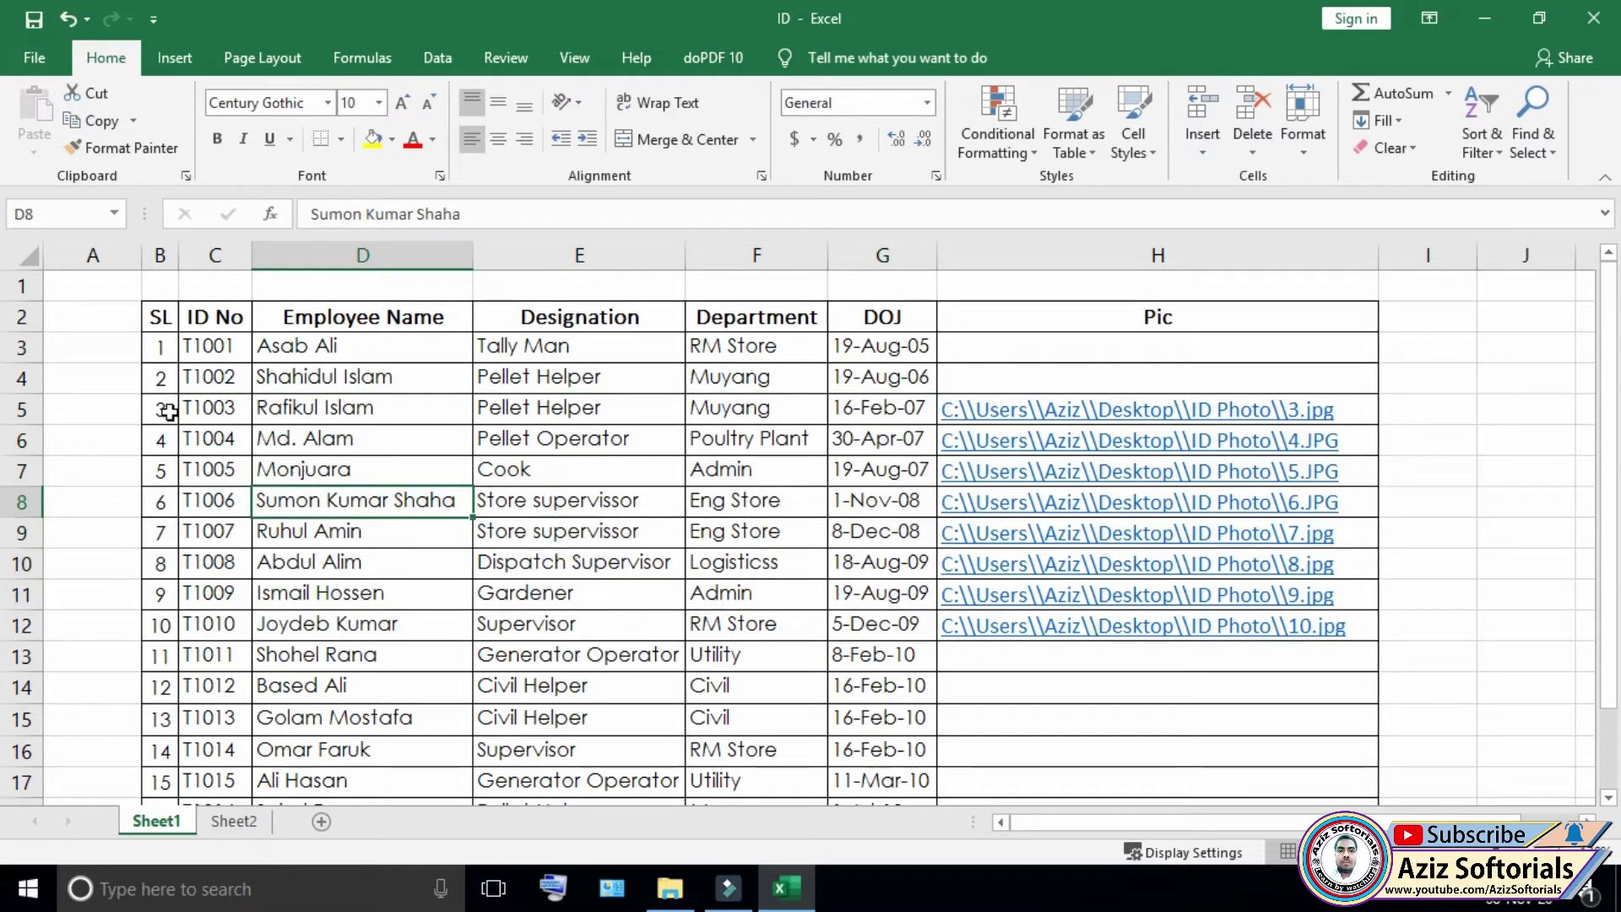
drag(173, 414, 880, 628)
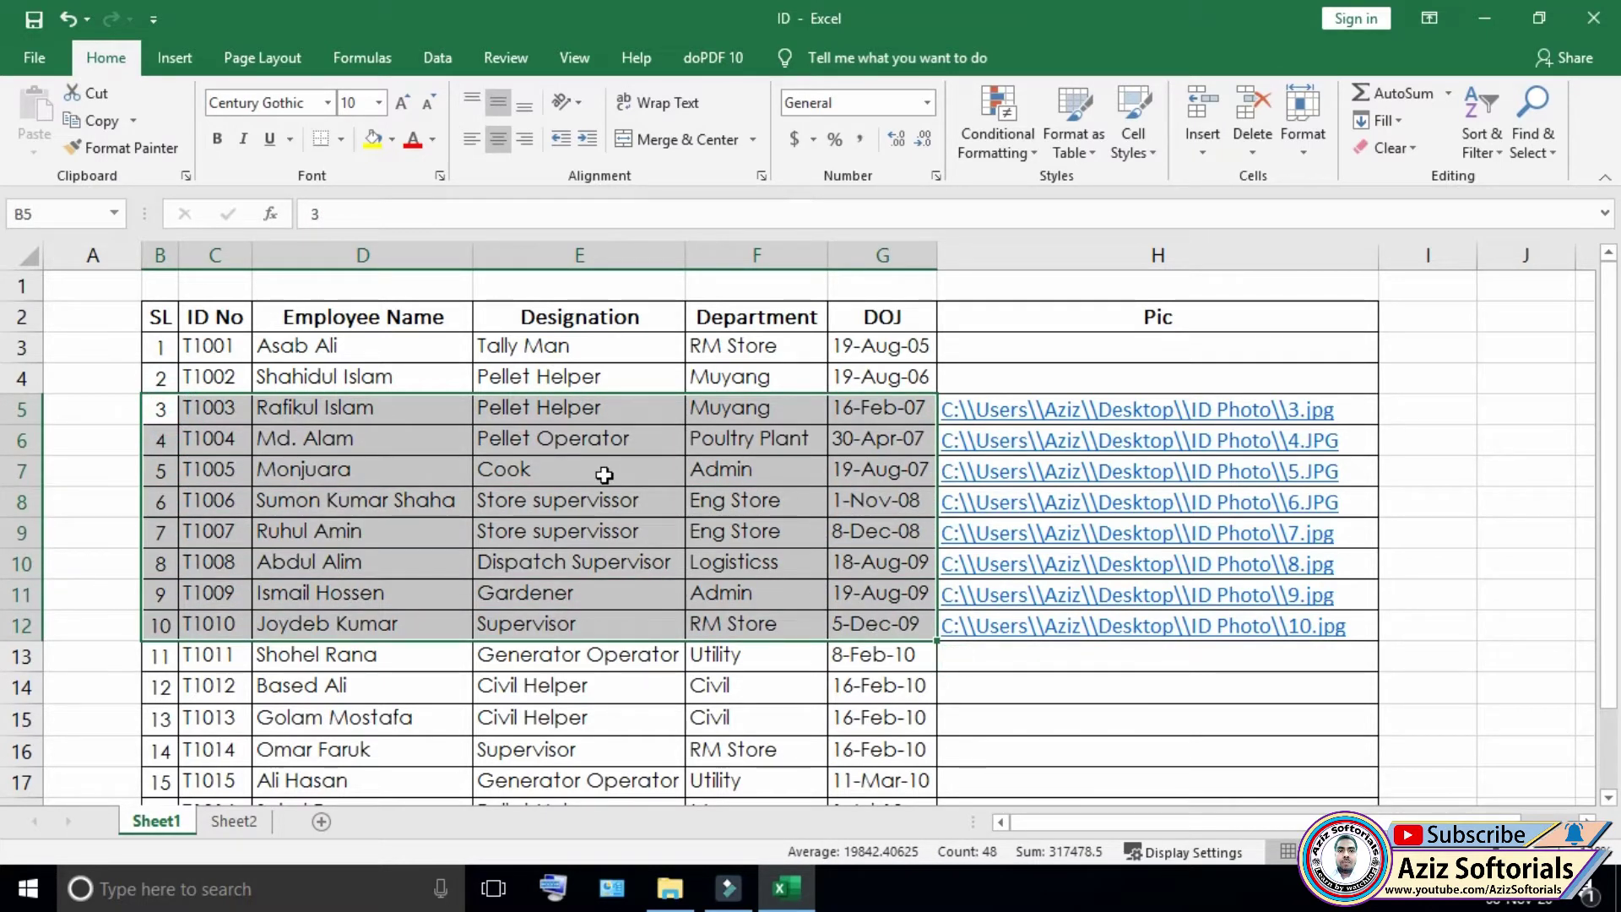
click(491, 377)
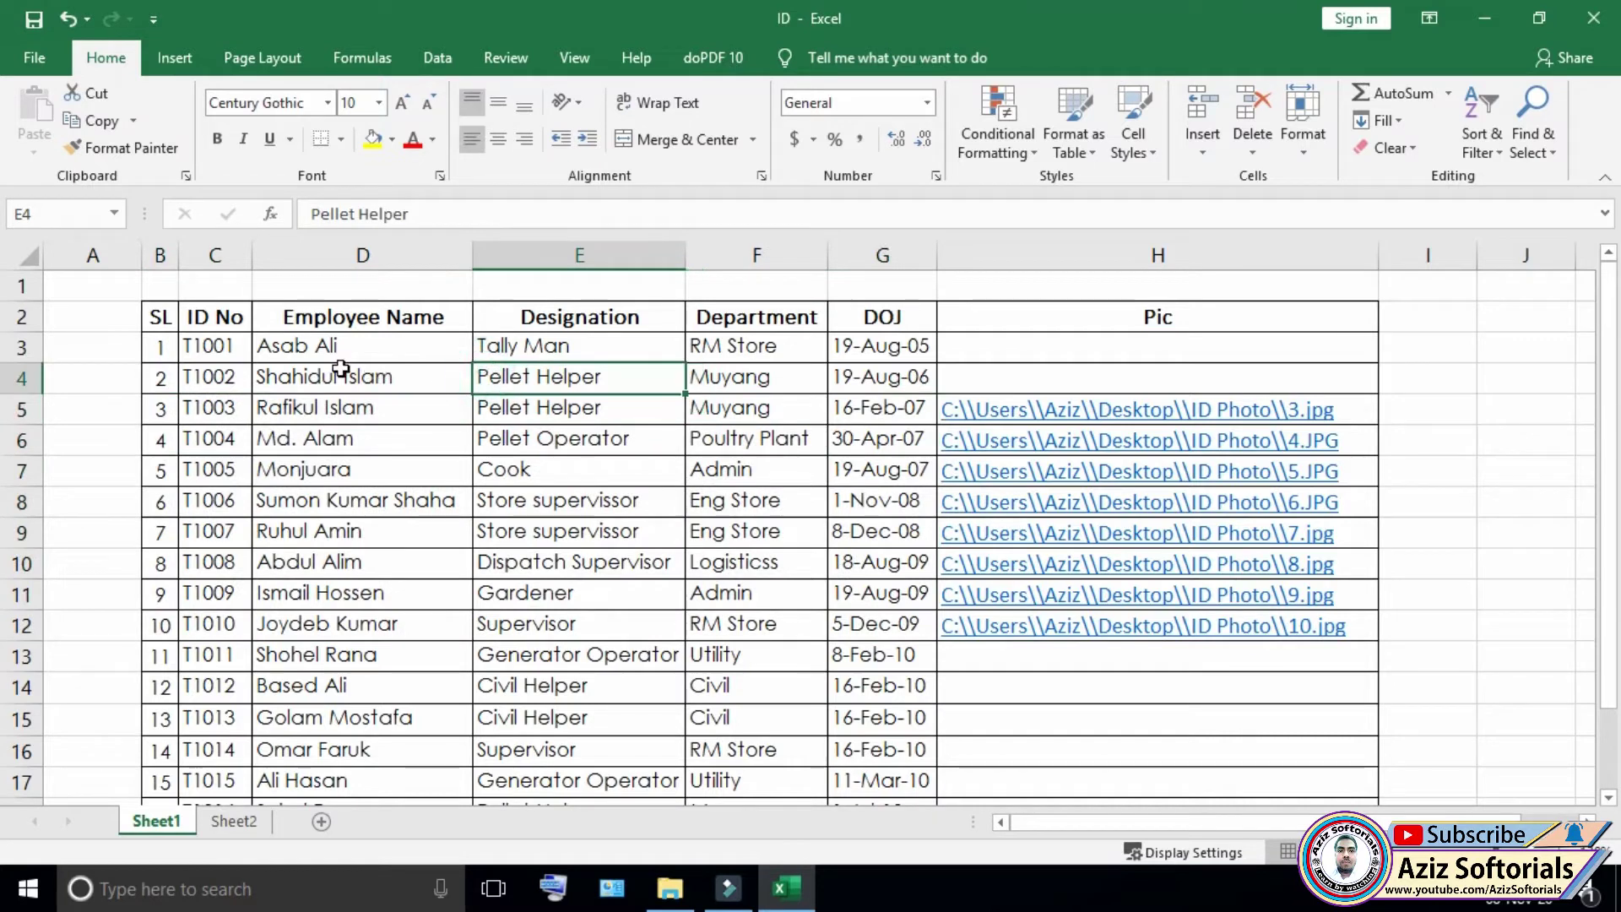
mouse_move(160, 317)
mouse_down()
mouse_move(754, 368)
mouse_move(855, 611)
mouse_up()
click(812, 477)
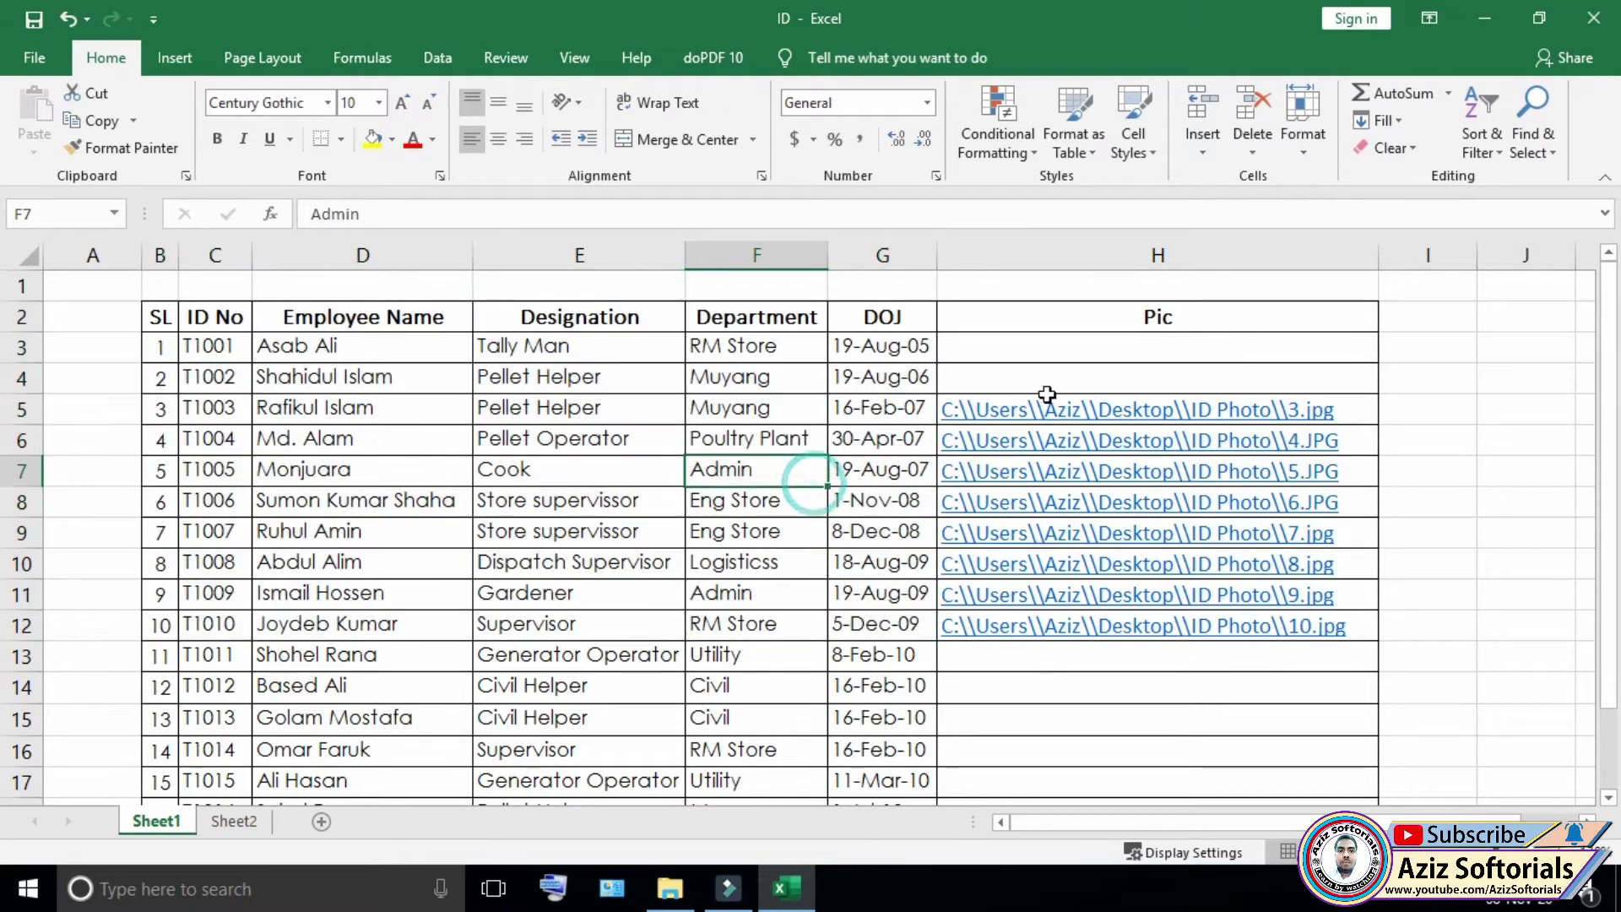
- Return to the empty Pic cell H3 and open its context menu
click(1060, 351)
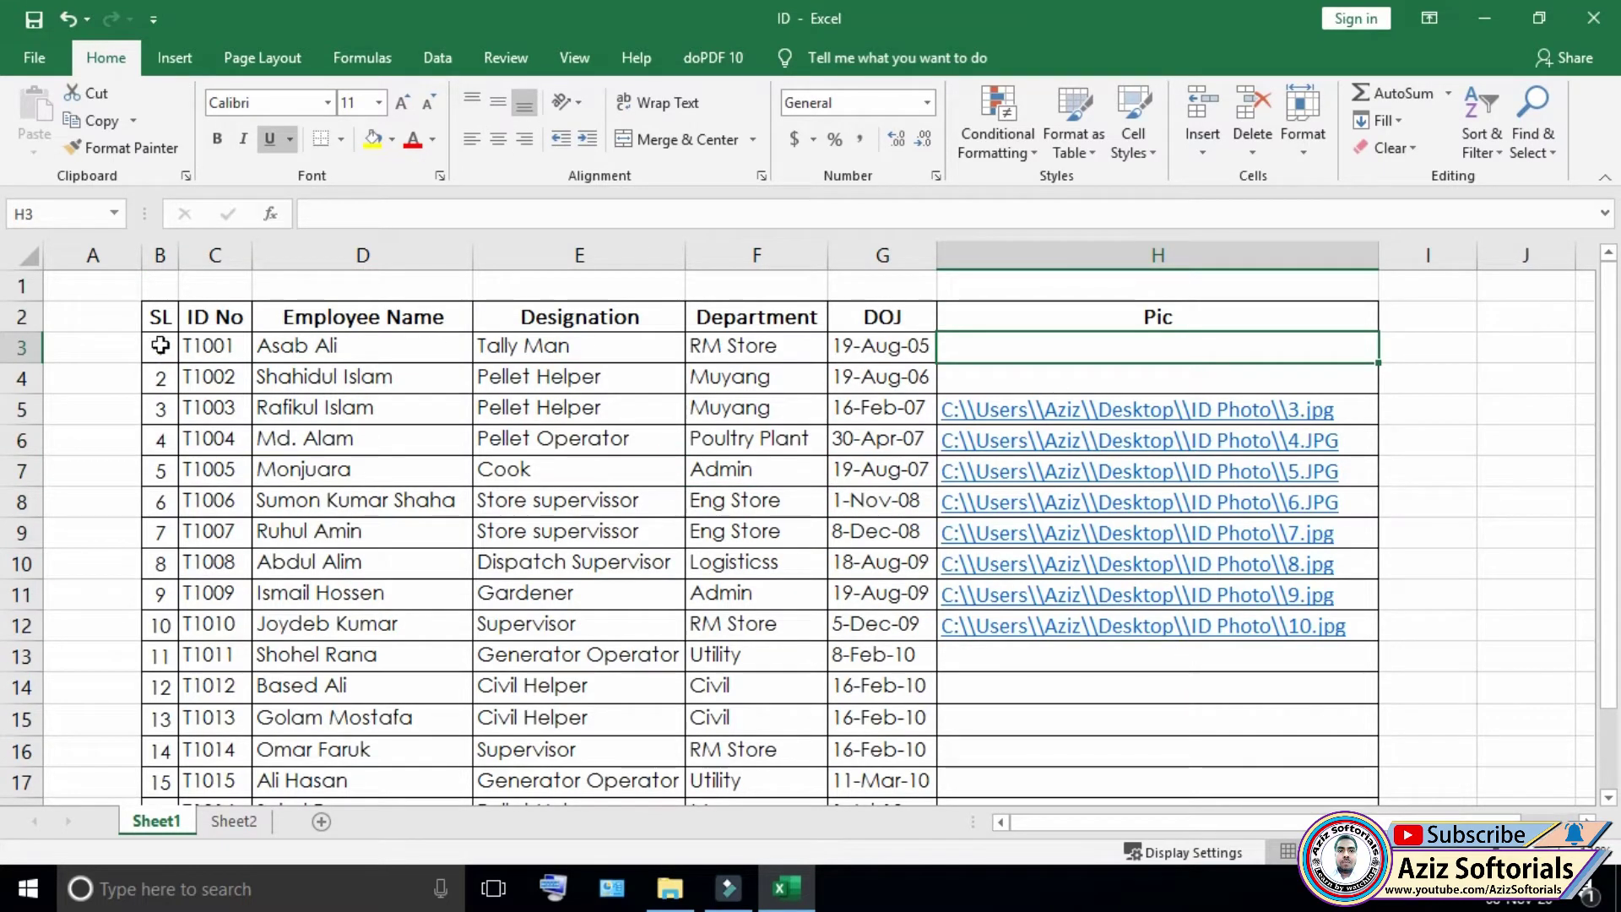
click(159, 346)
click(809, 380)
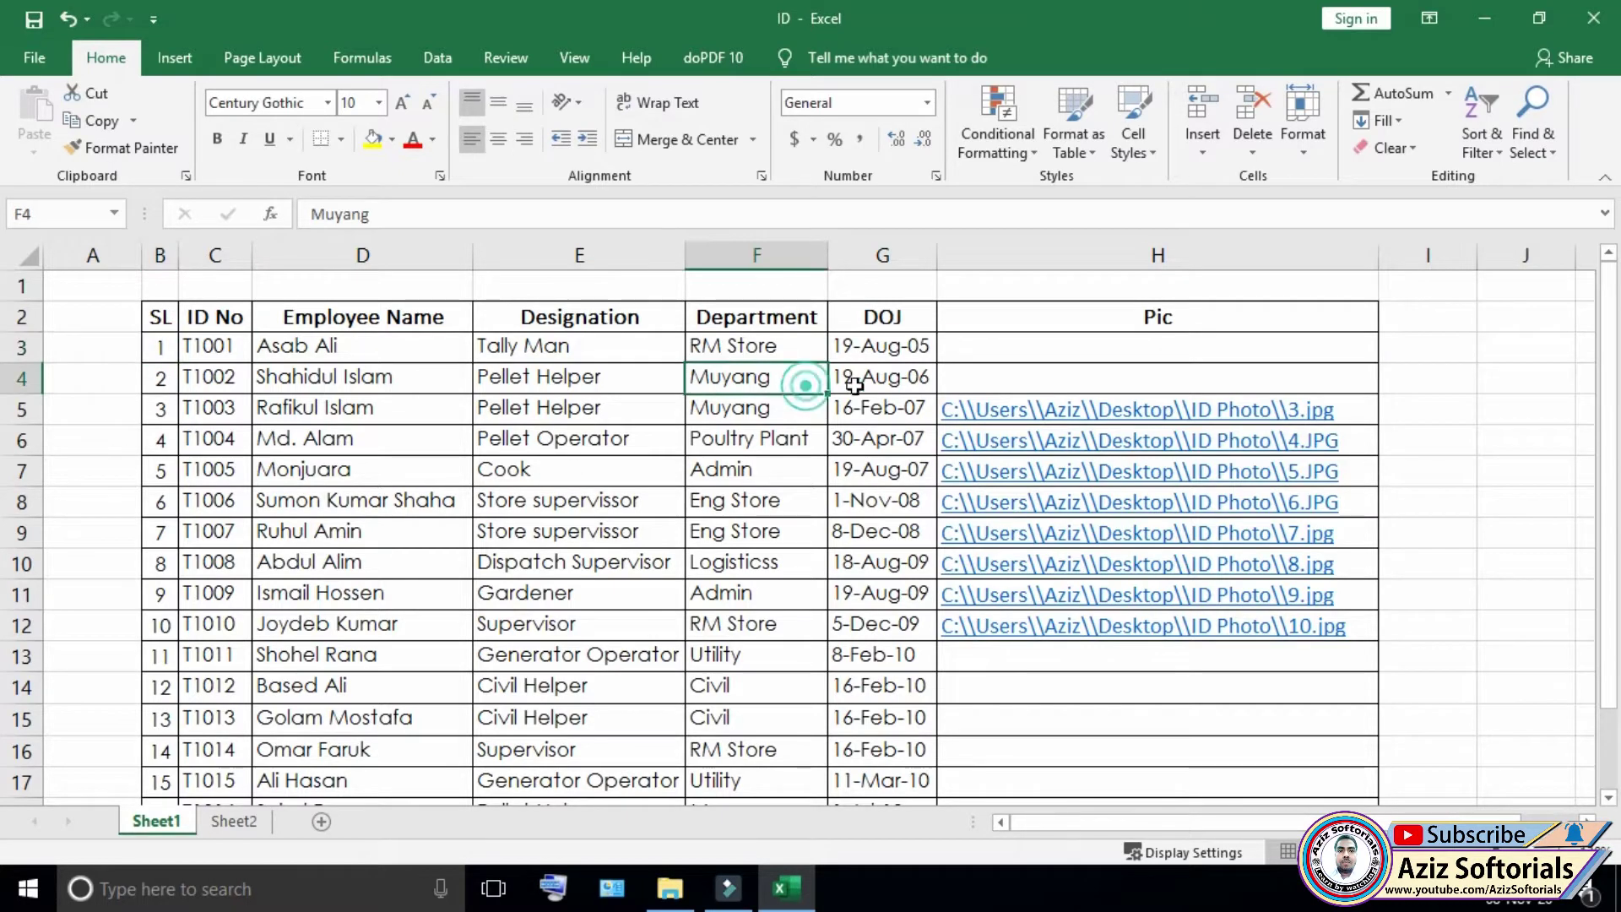
click(1012, 354)
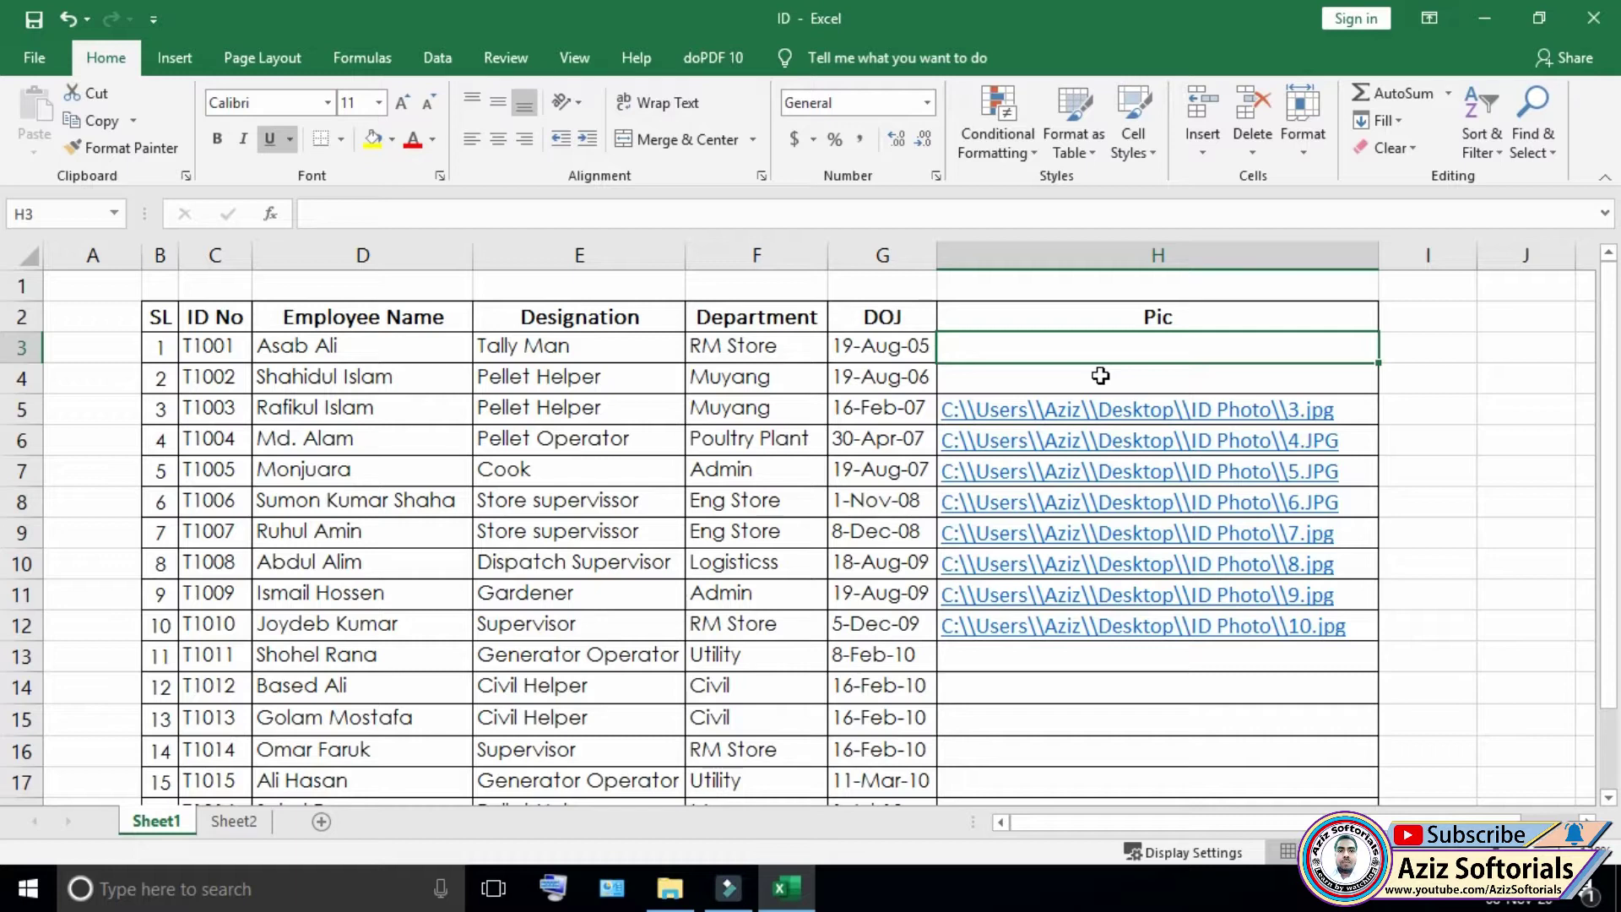
right_click(1123, 342)
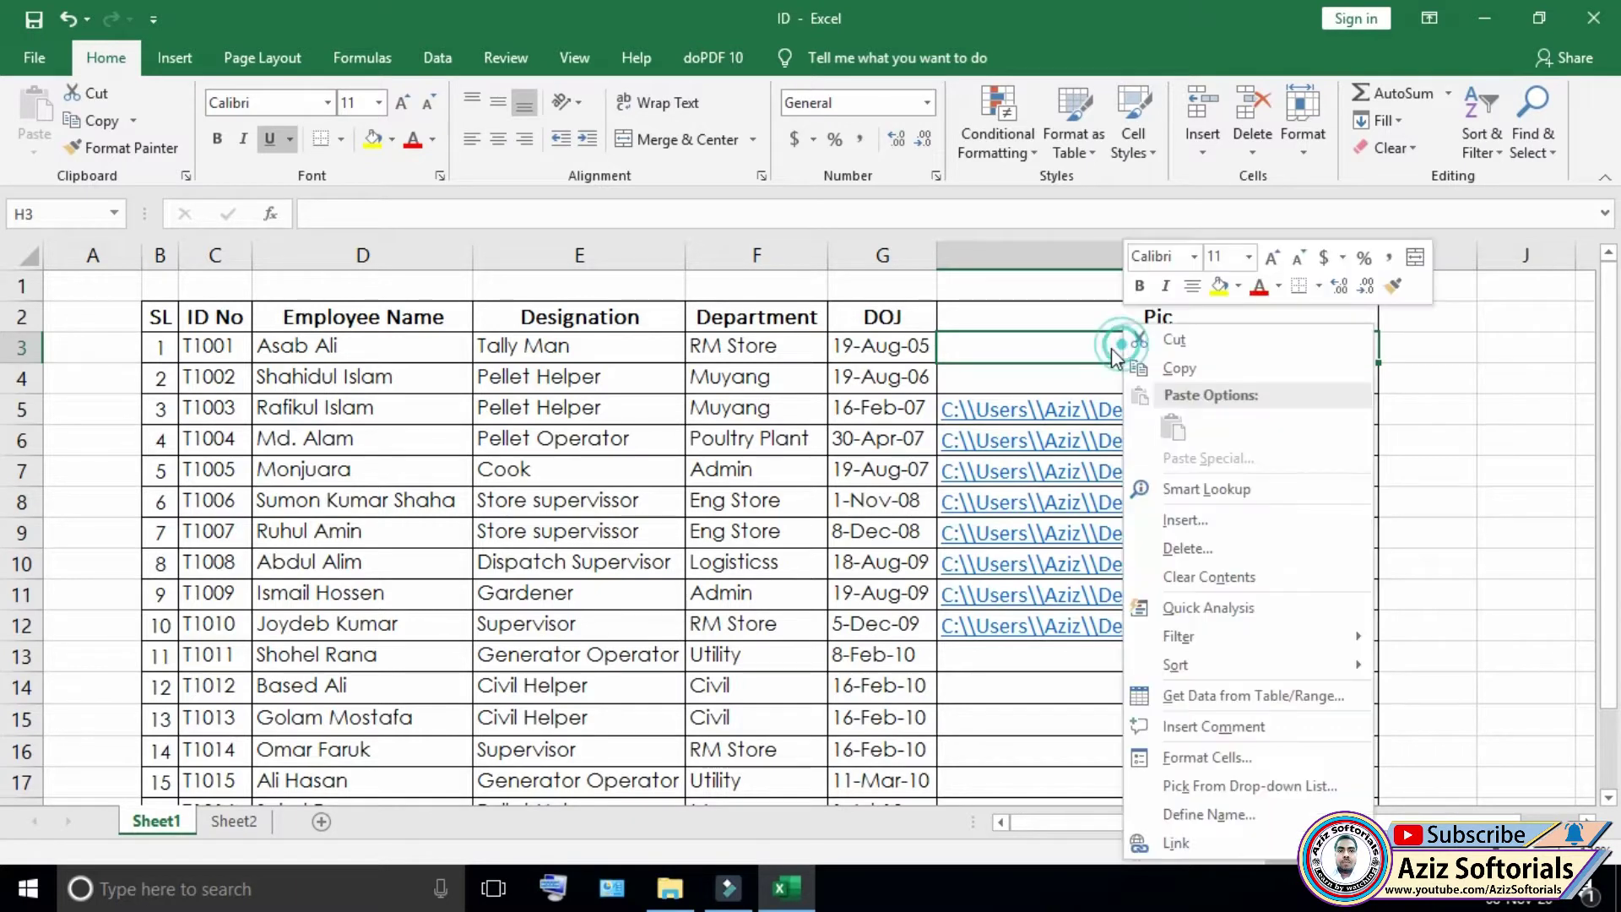
- Hyperlink cell H3 to Desktop\ID Photo\1.jpg, then start a new link for H4
click(1177, 843)
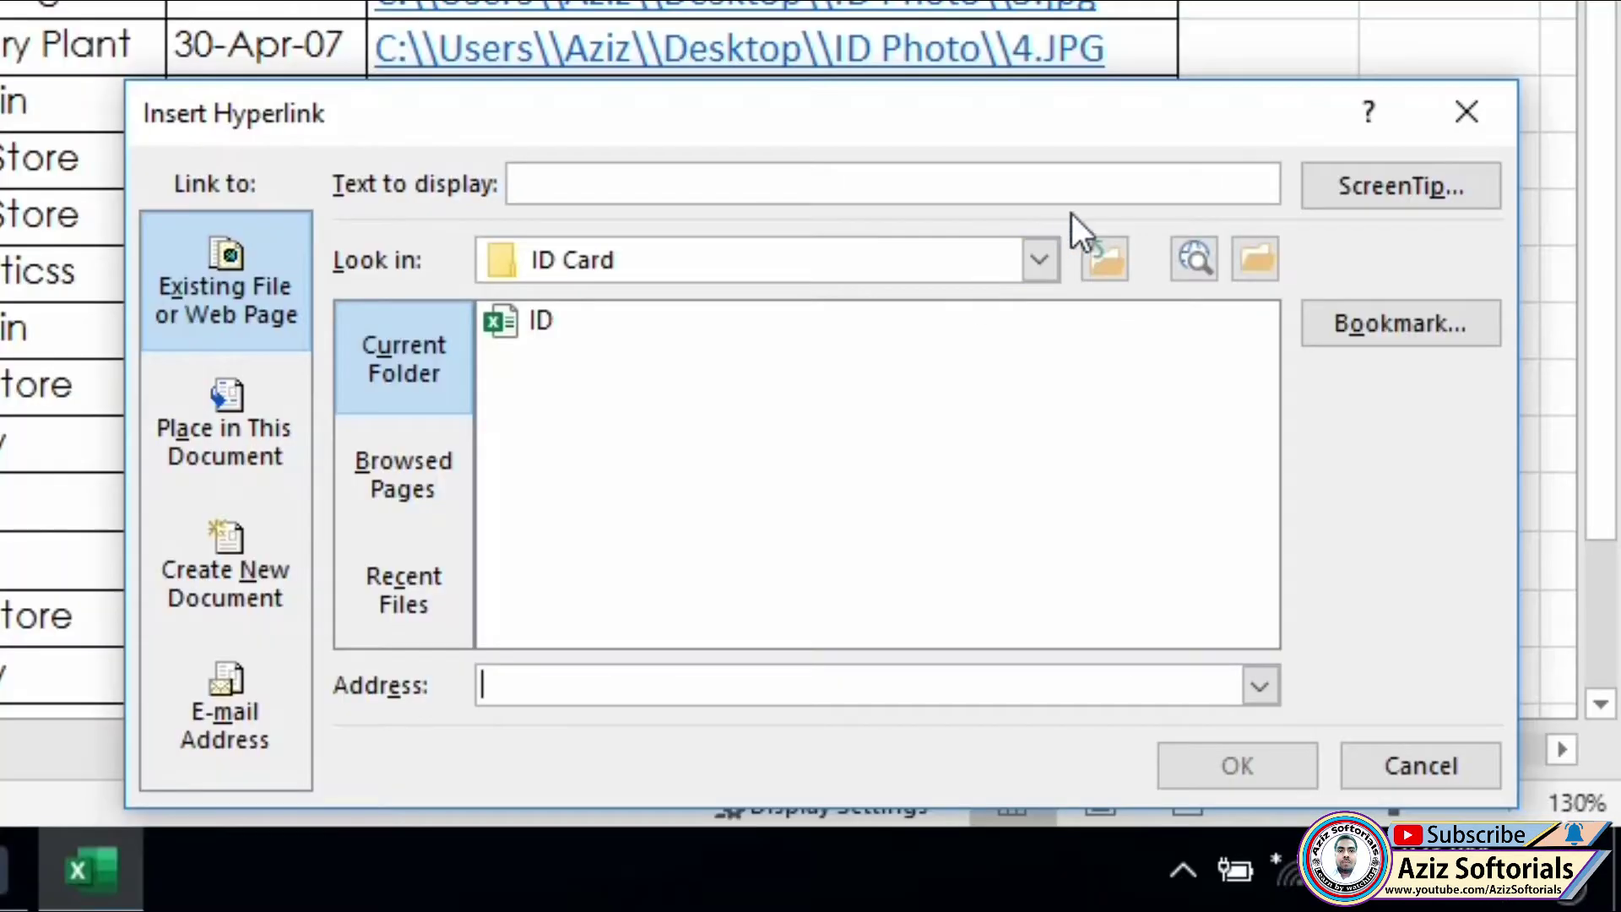
click(1041, 261)
drag(1032, 417, 1035, 316)
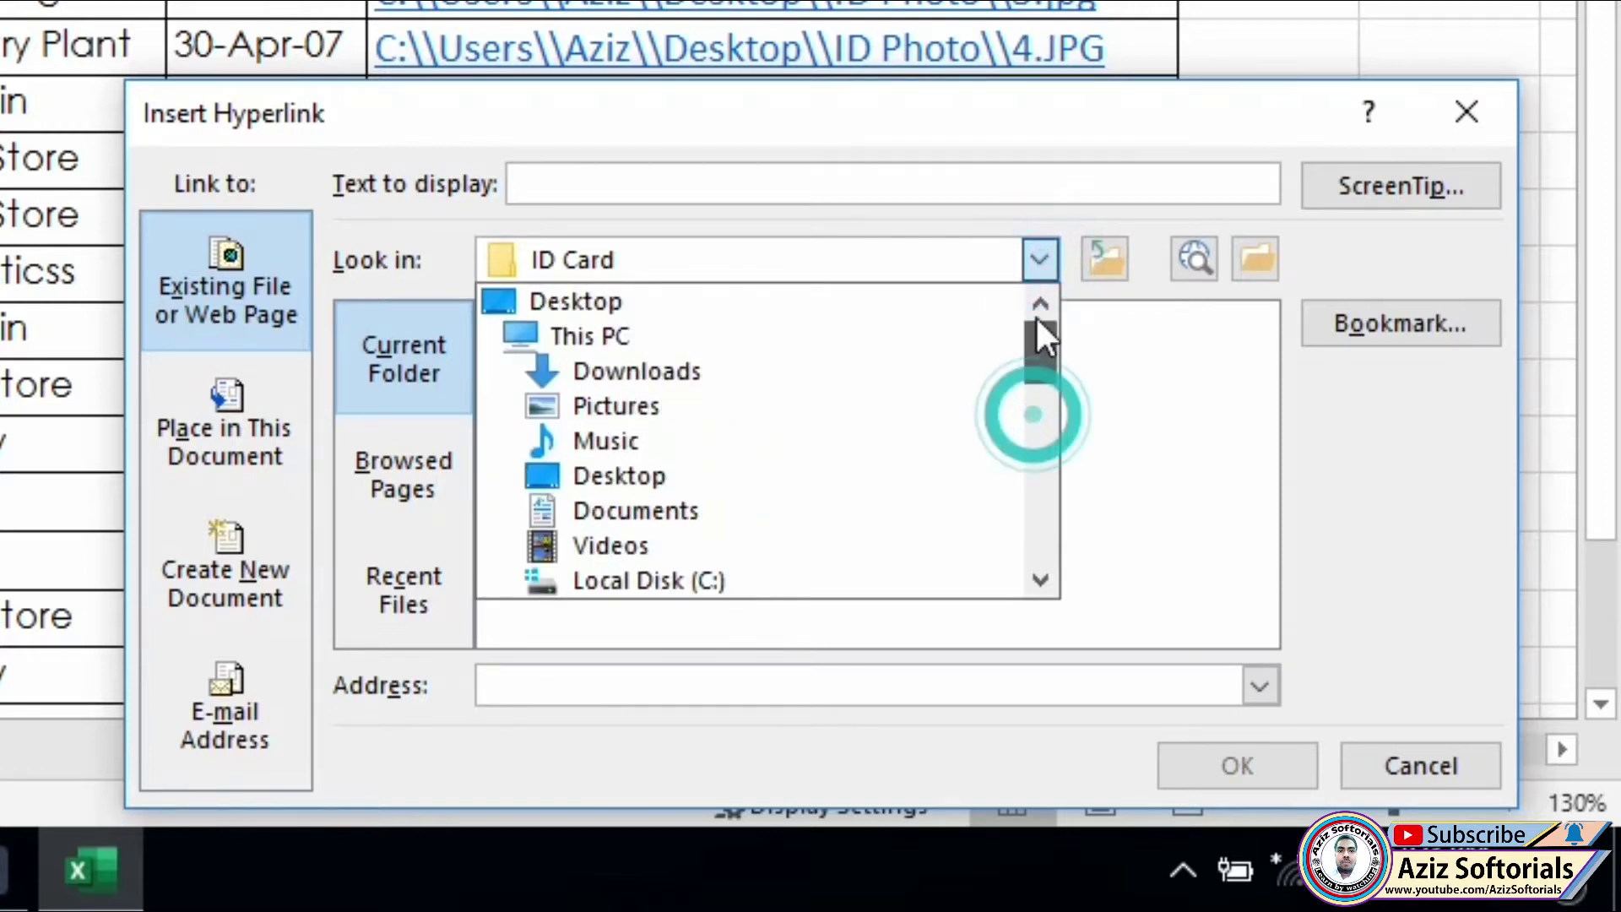
click(591, 302)
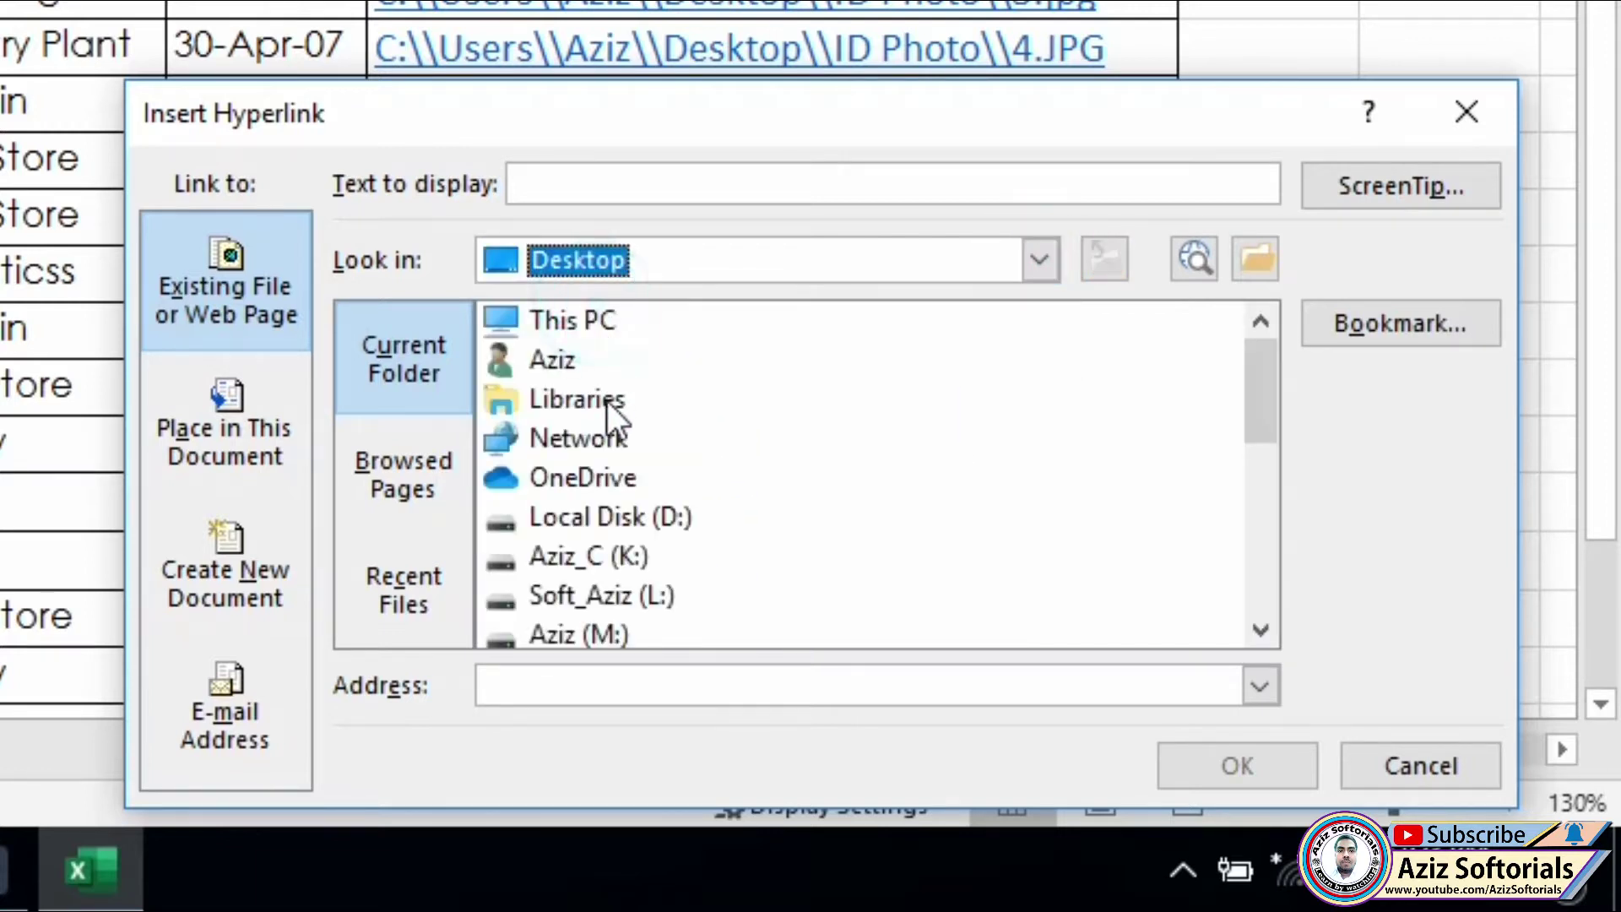
click(578, 442)
key(i)
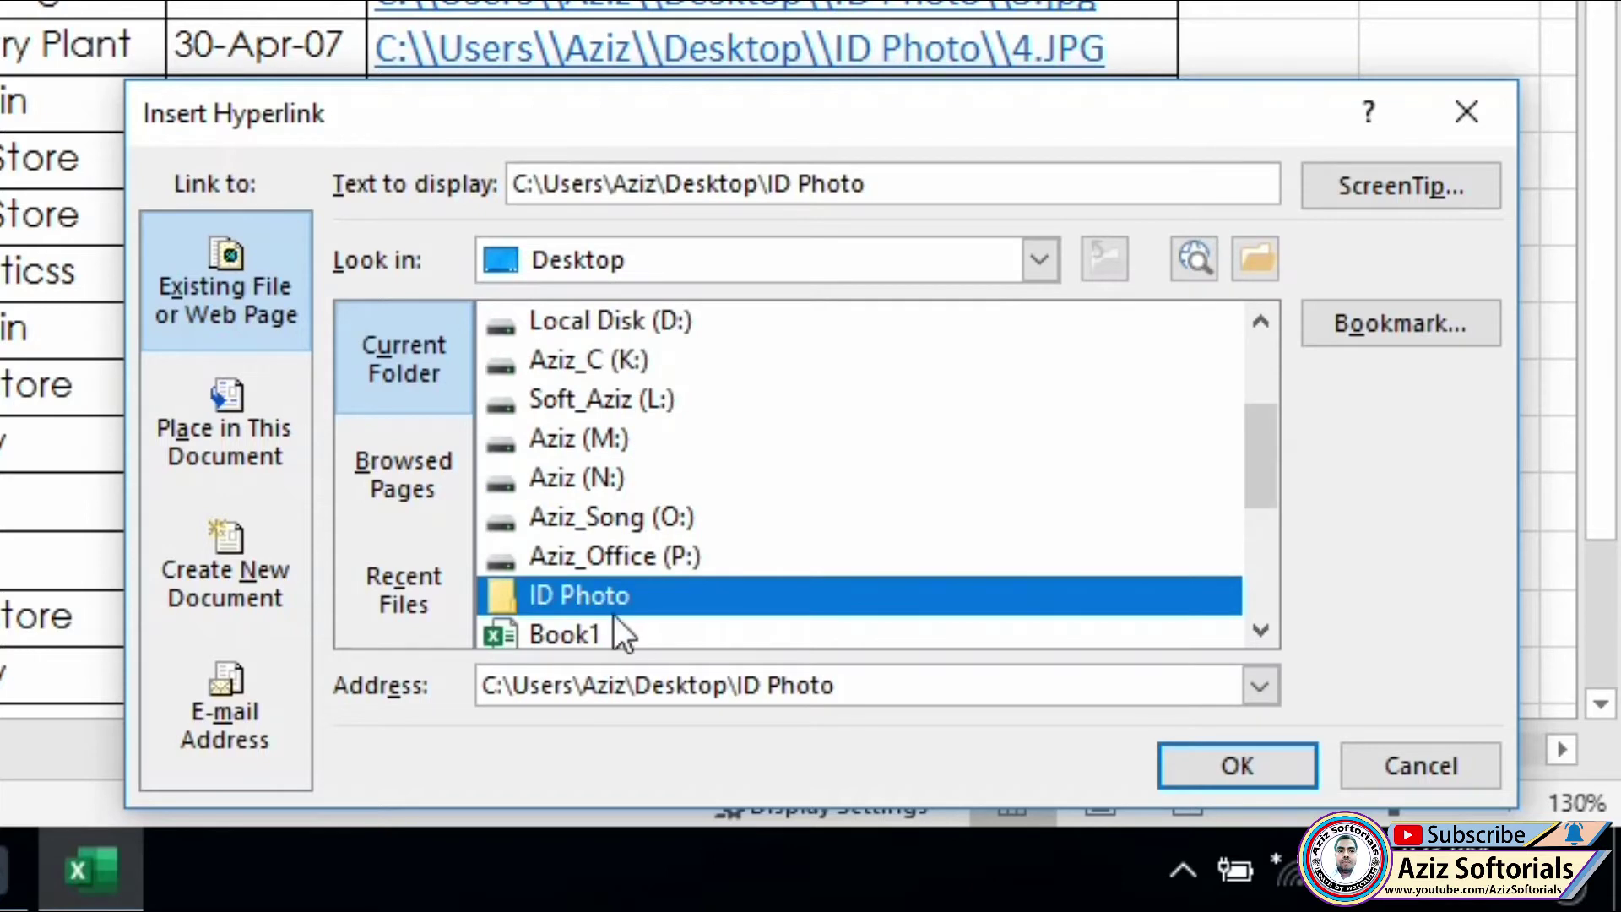
double_click(606, 597)
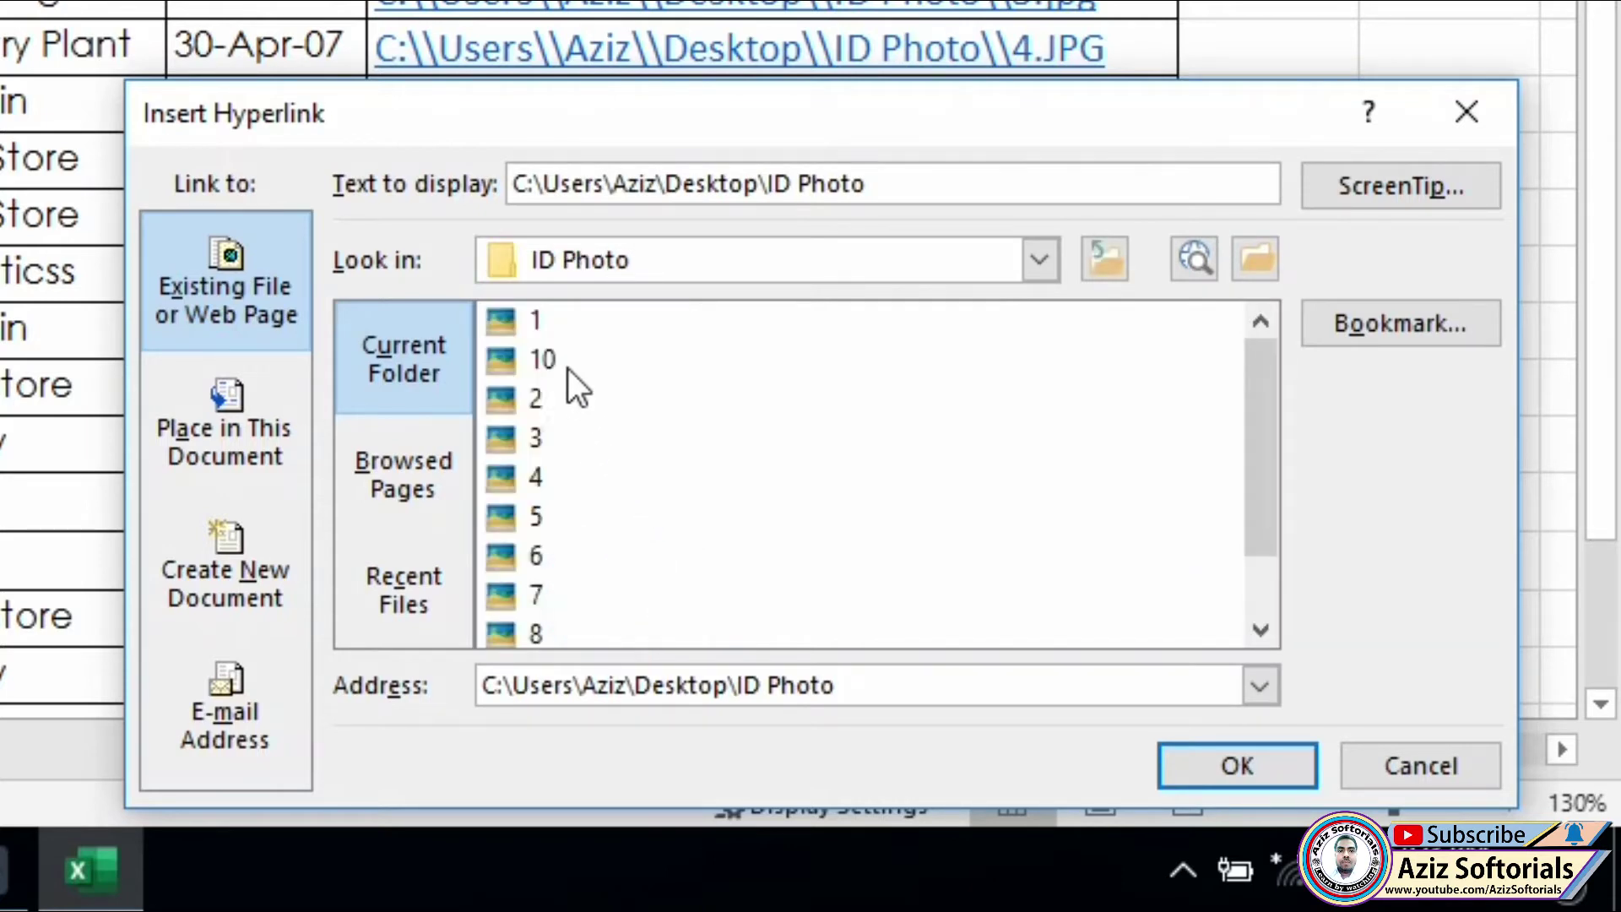
double_click(520, 326)
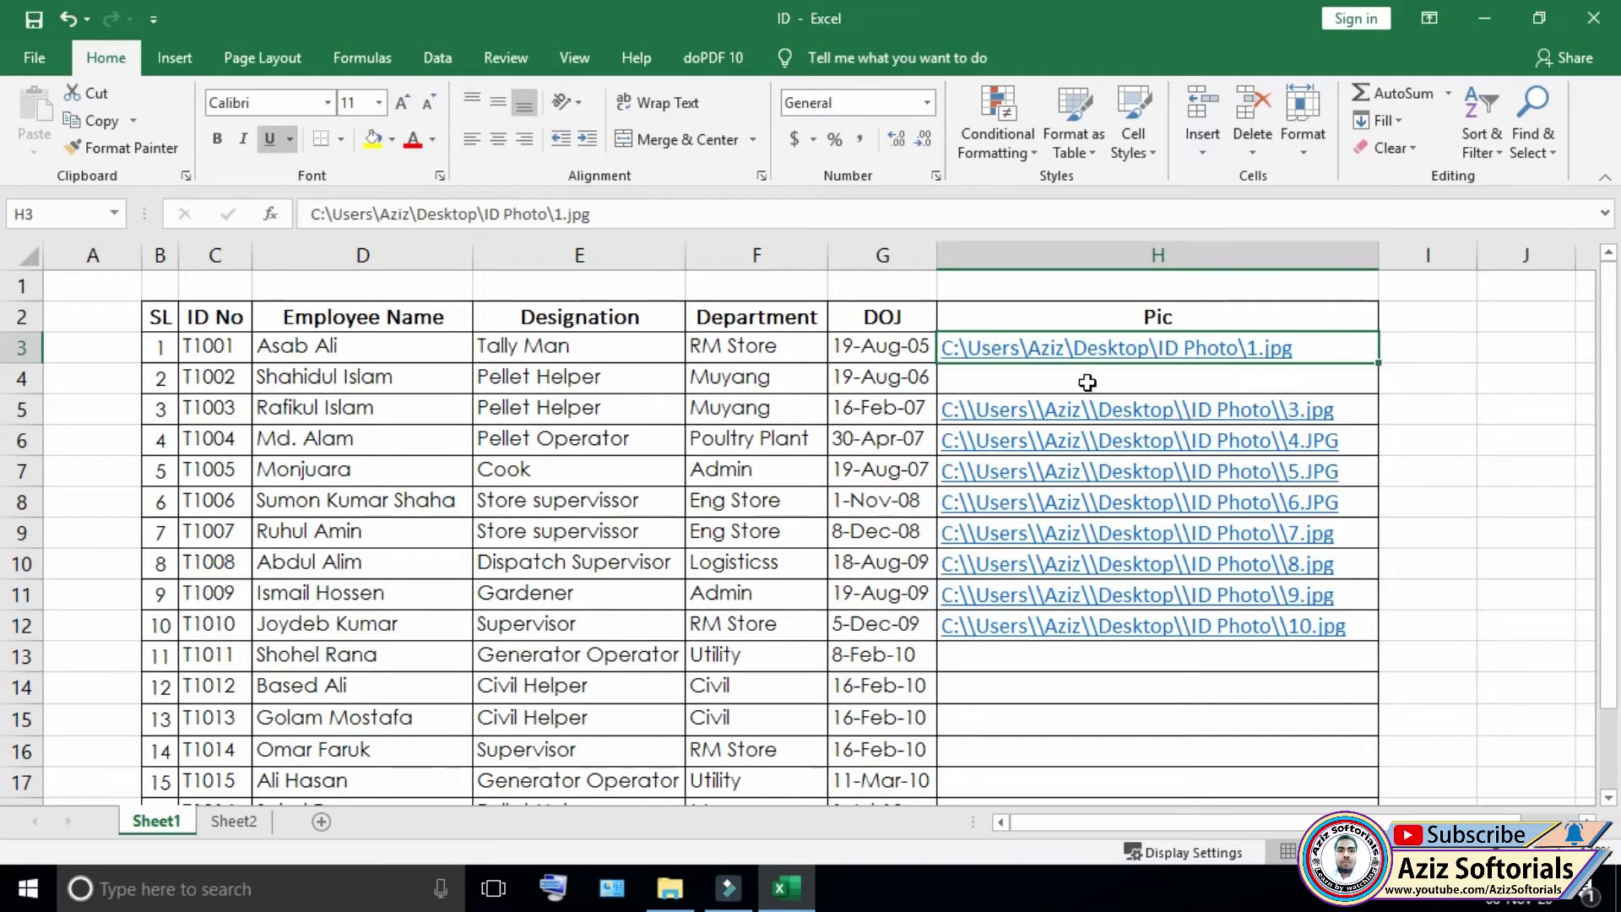
click(1094, 380)
key(ctrl+k)
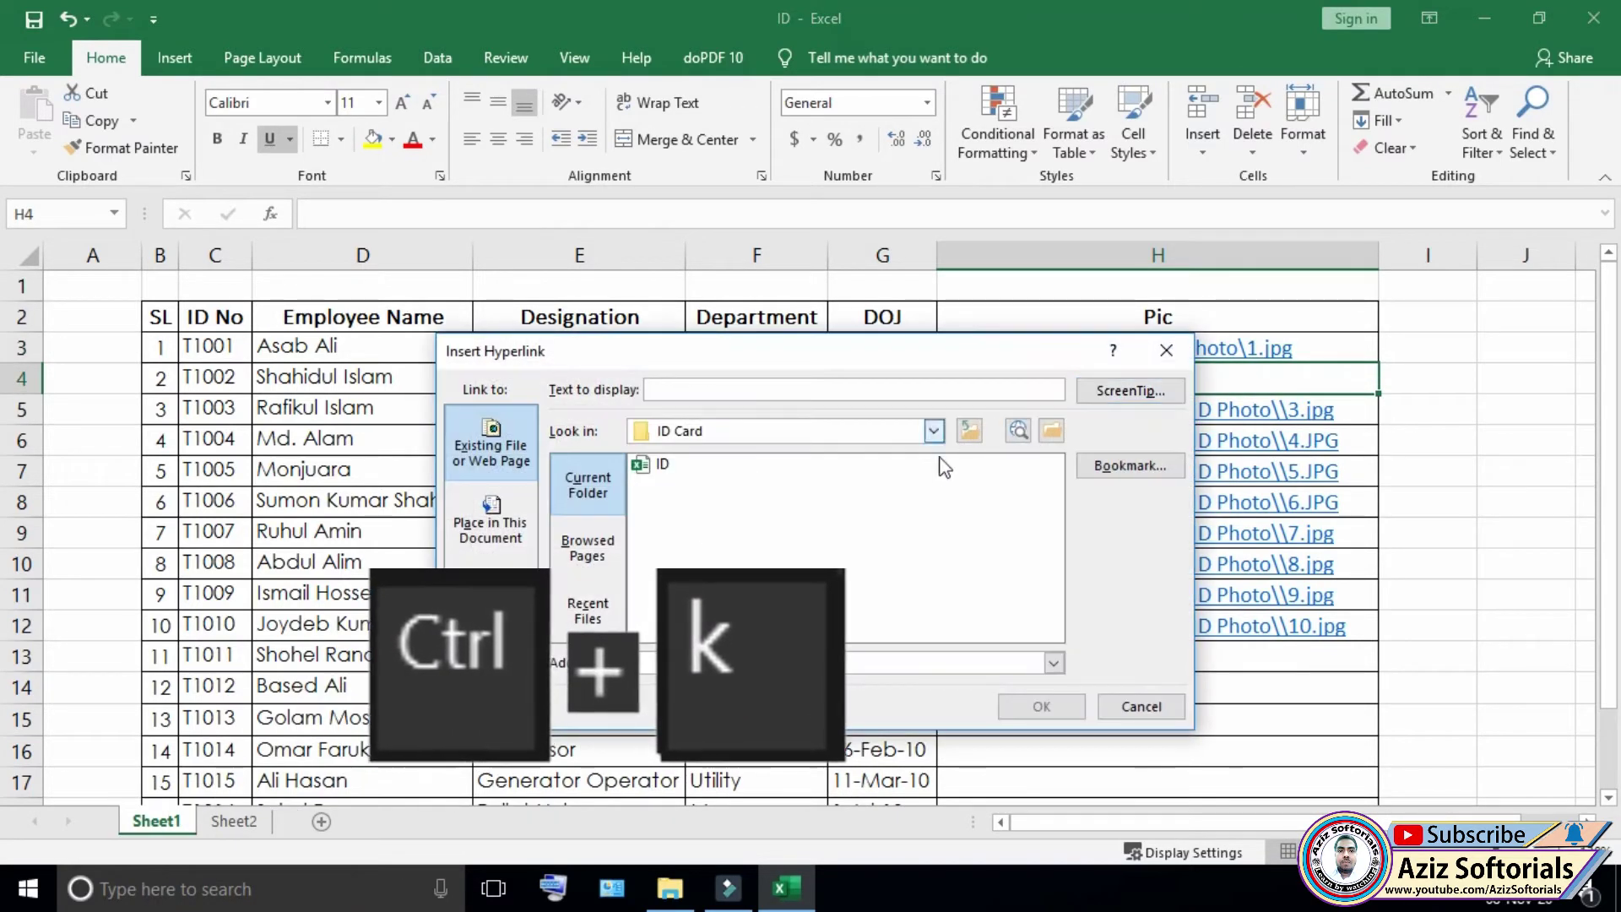
- Hyperlink cell H4 to Desktop\ID Photo\2.jpg and select both new link cells H3:H4
click(933, 431)
drag(933, 511, 931, 464)
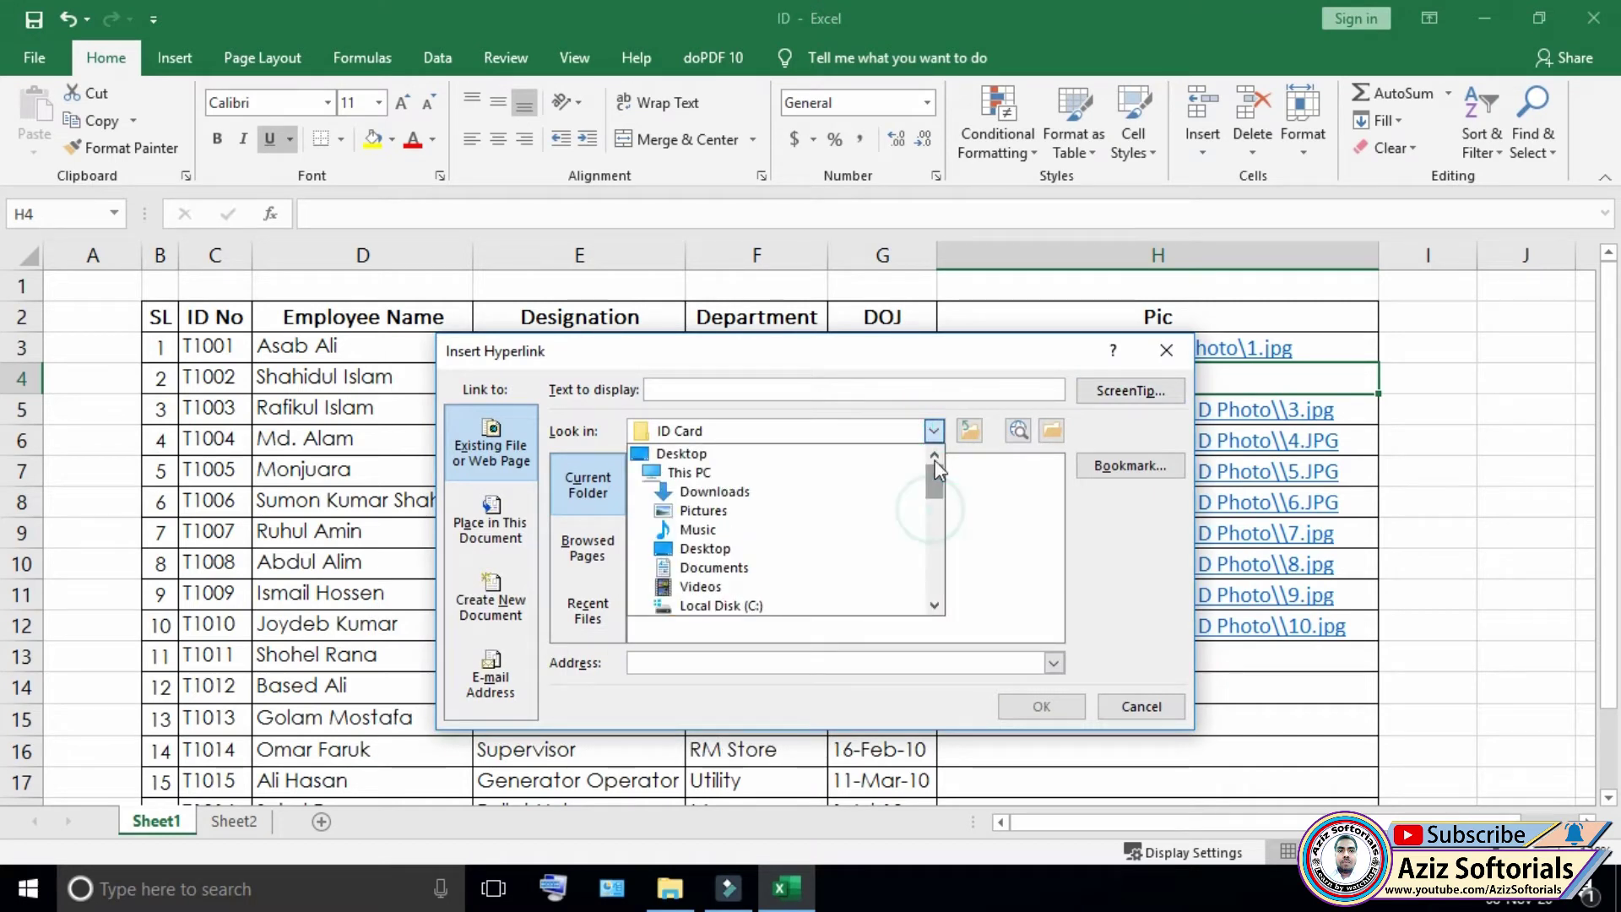
click(688, 456)
click(691, 591)
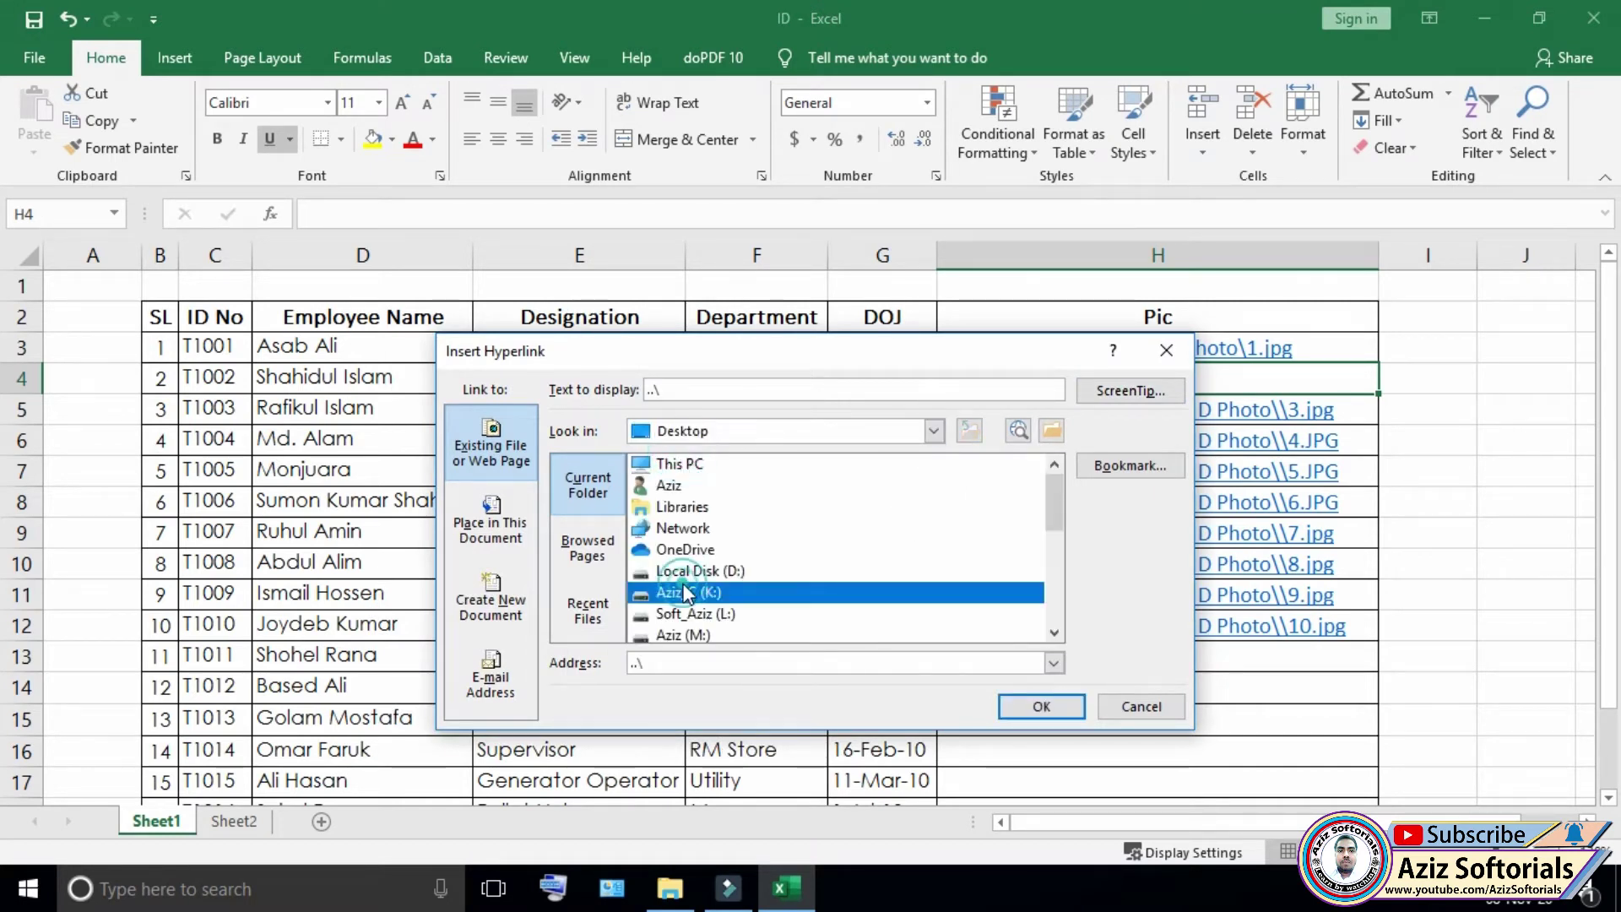
scroll(690, 591, down, 2)
click(686, 614)
double_click(692, 615)
double_click(659, 506)
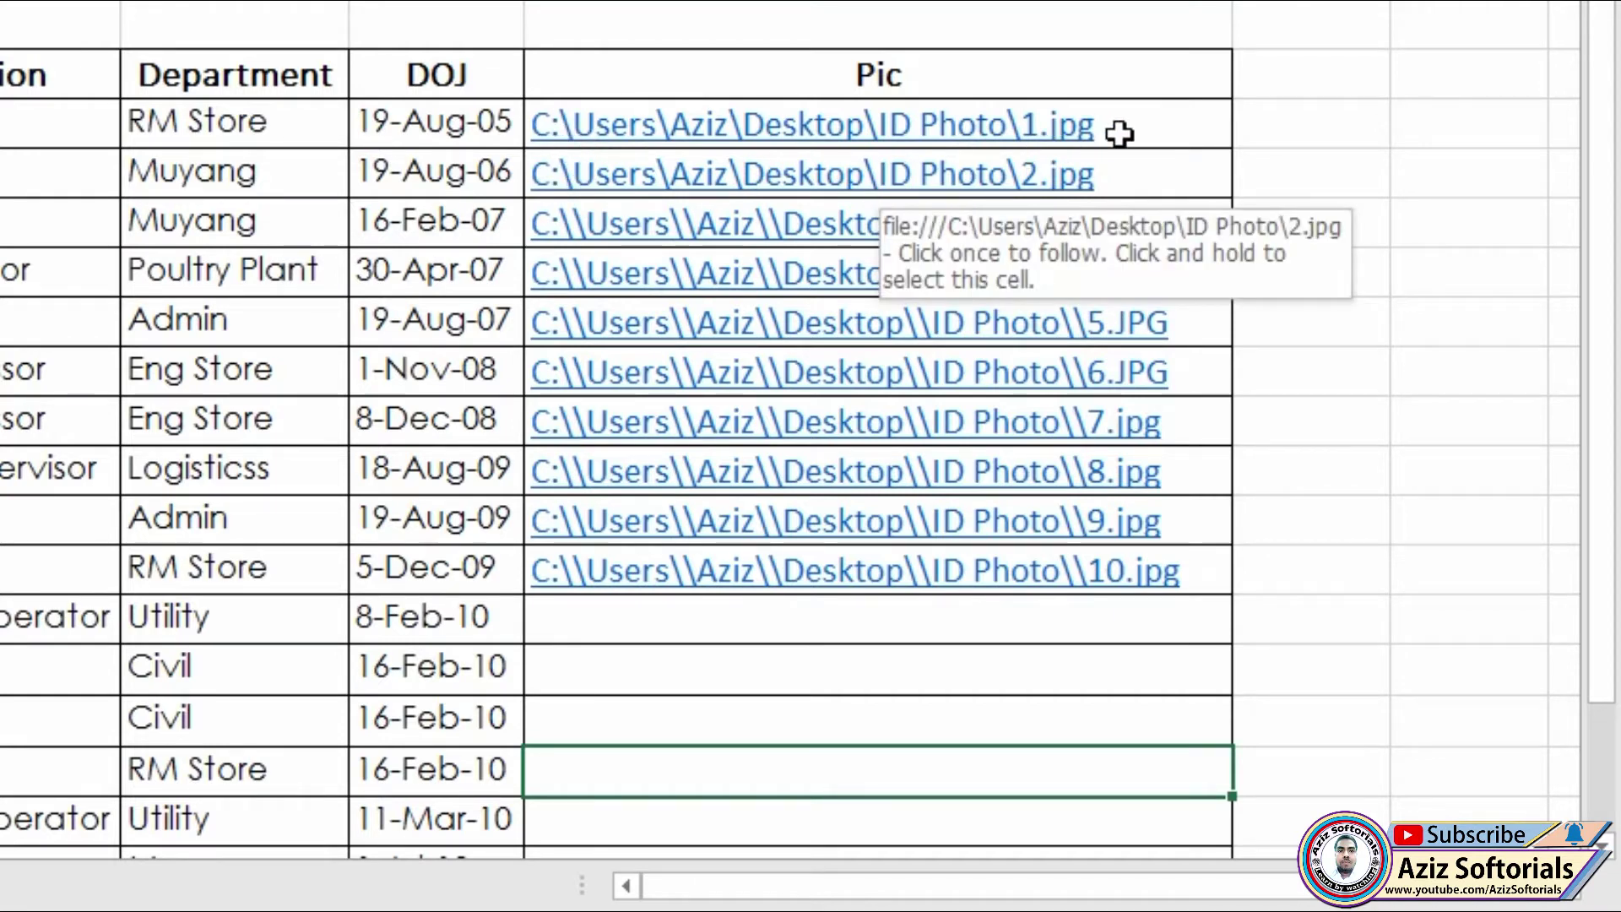
click(1165, 144)
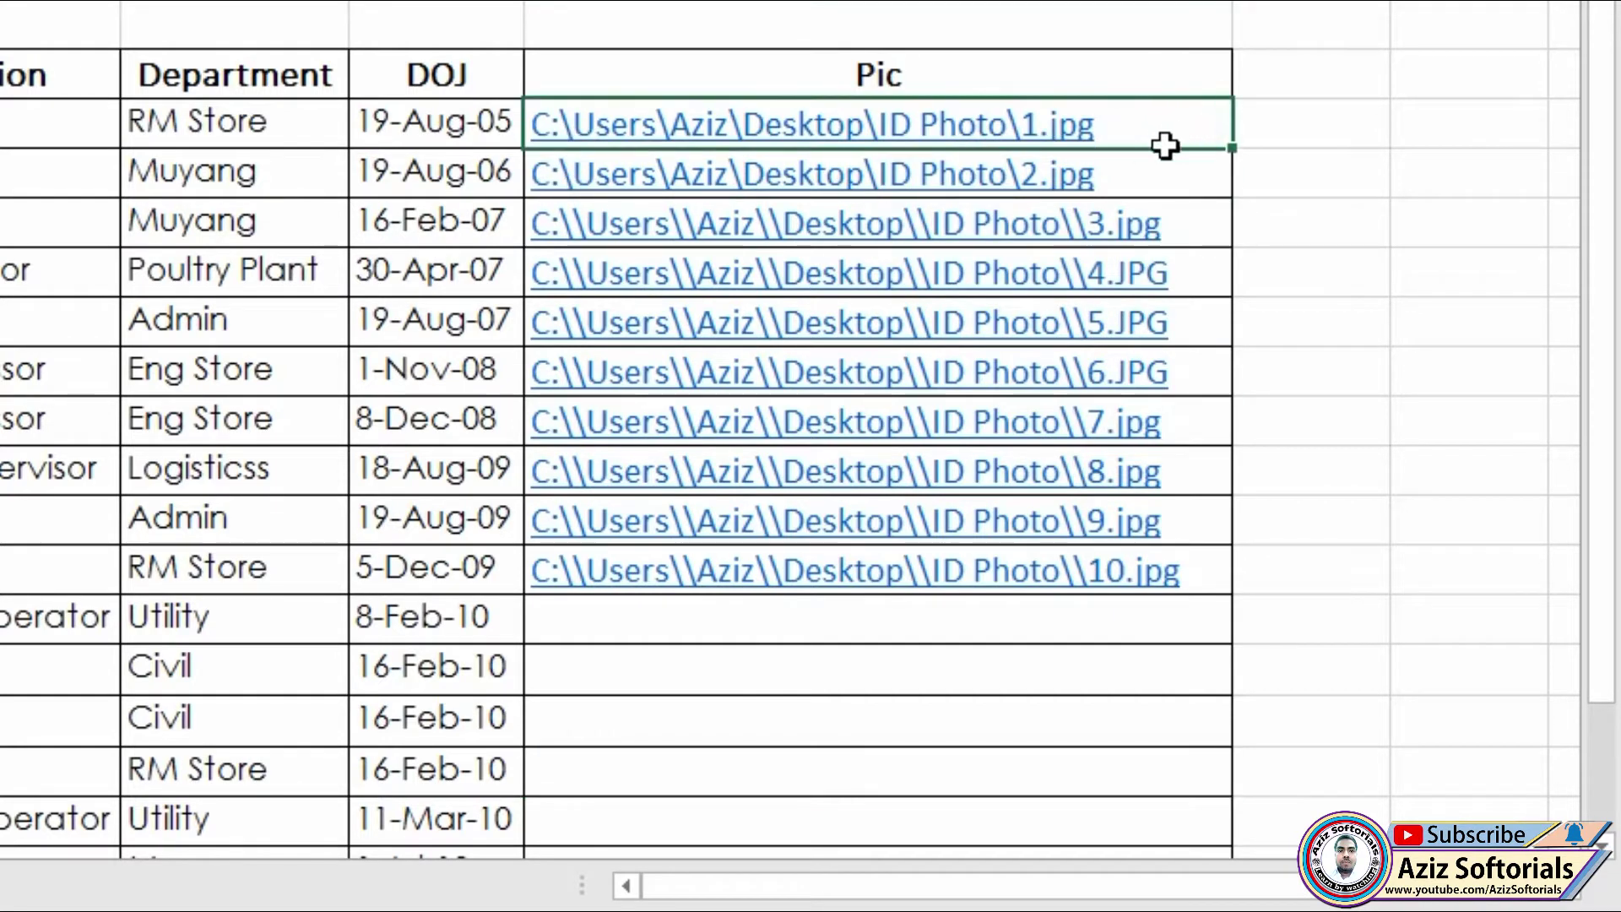
drag(1165, 145, 1164, 156)
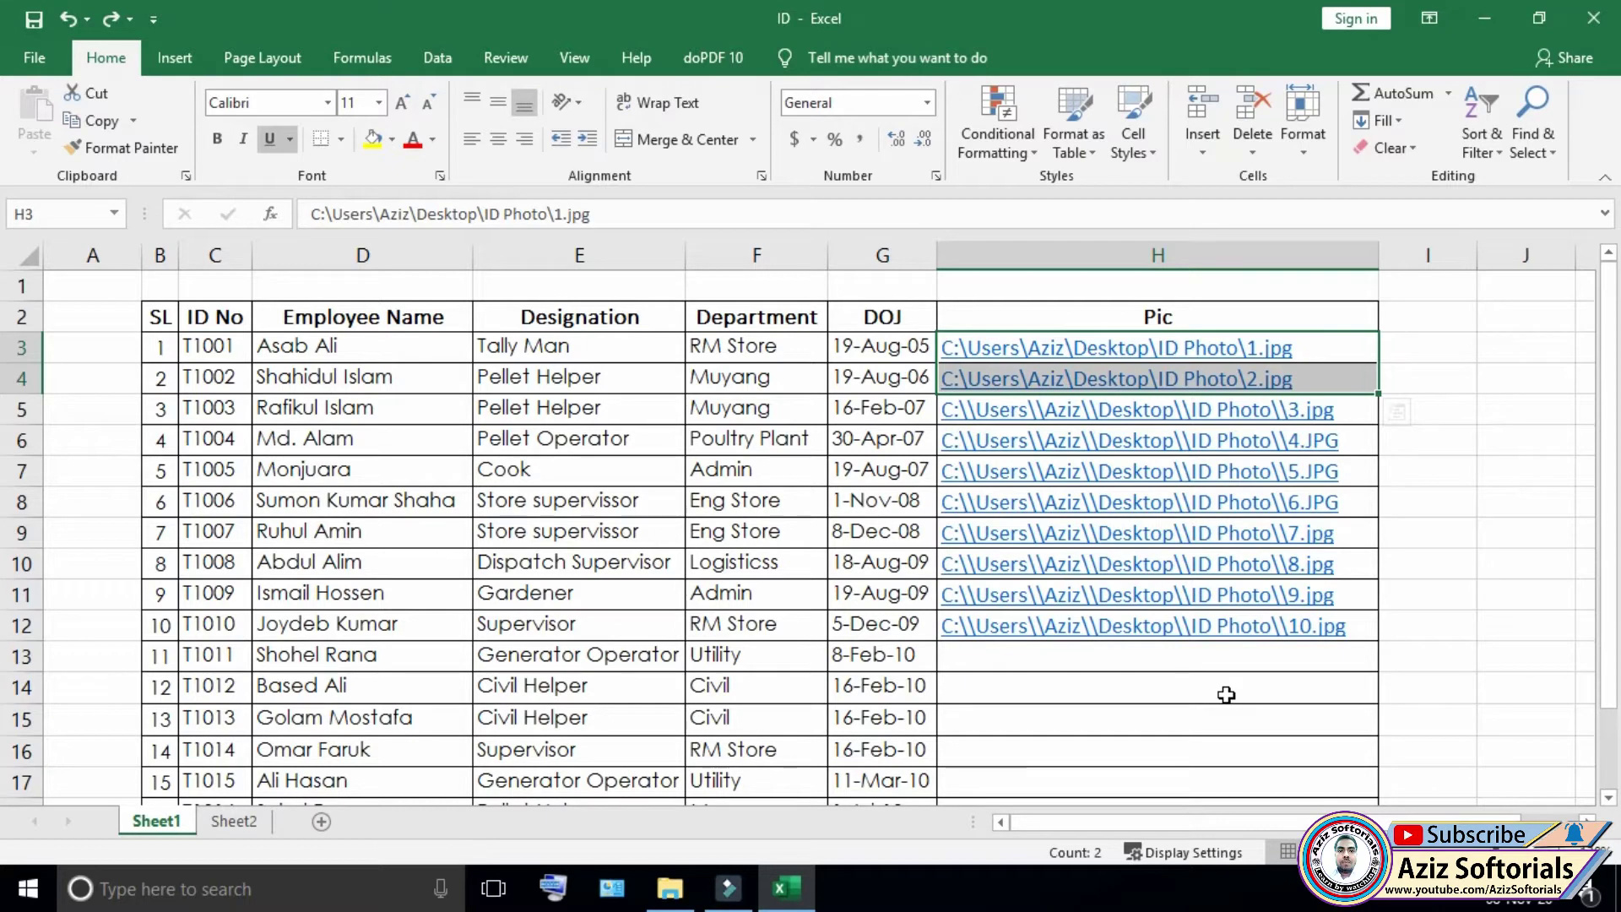
- Replace \ with \\ in the two new photo paths using Find and Replace
key(ctrl+h)
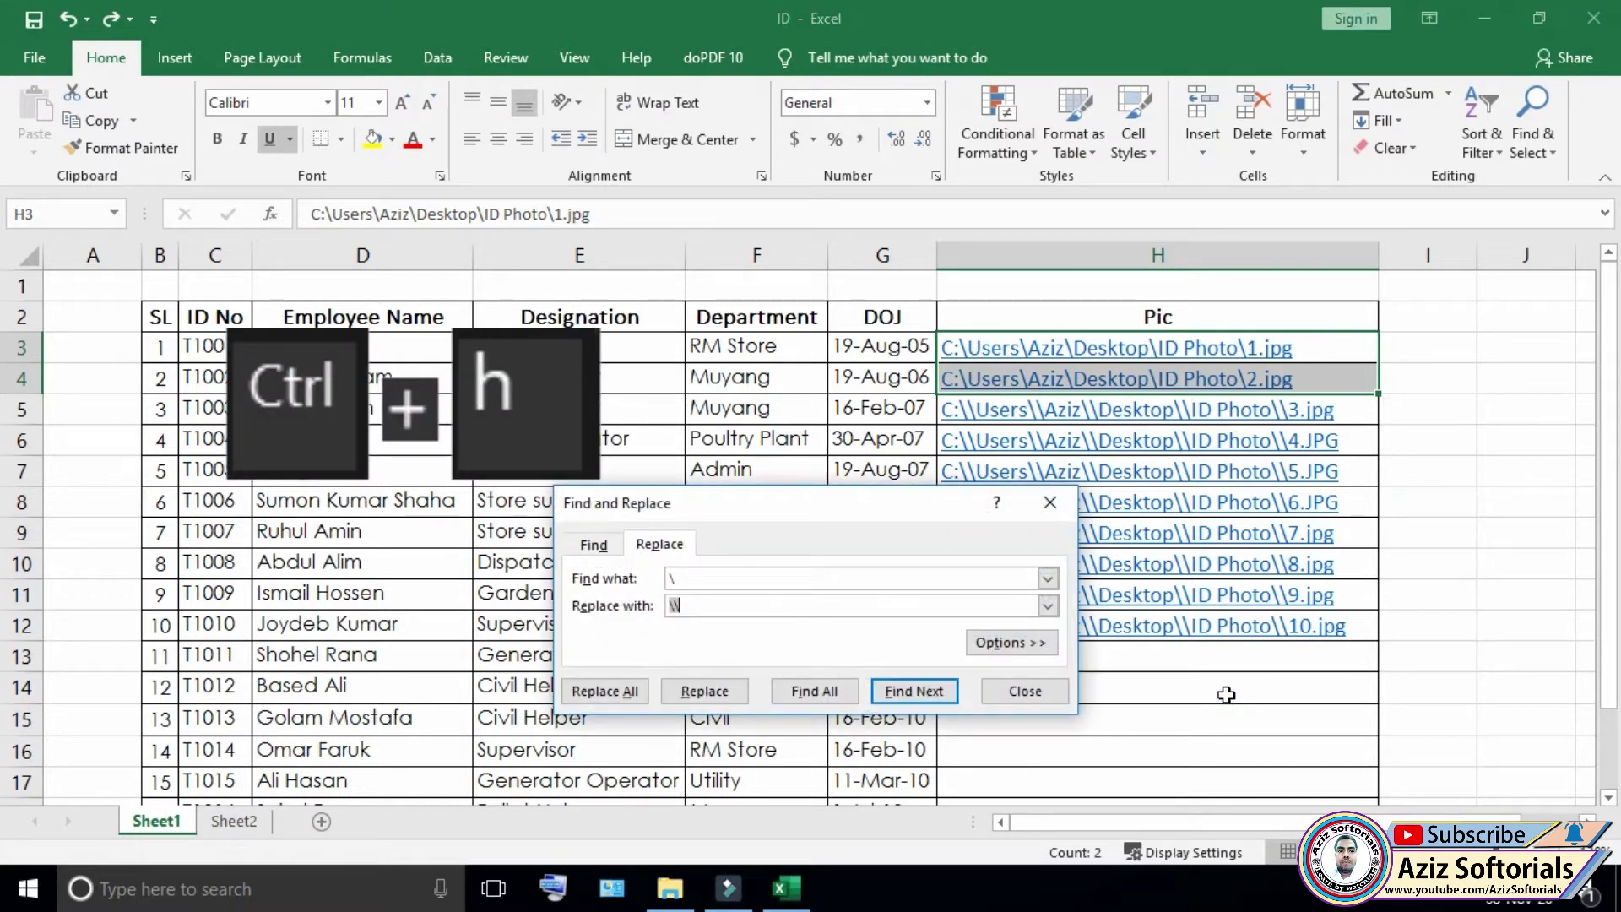
click(686, 579)
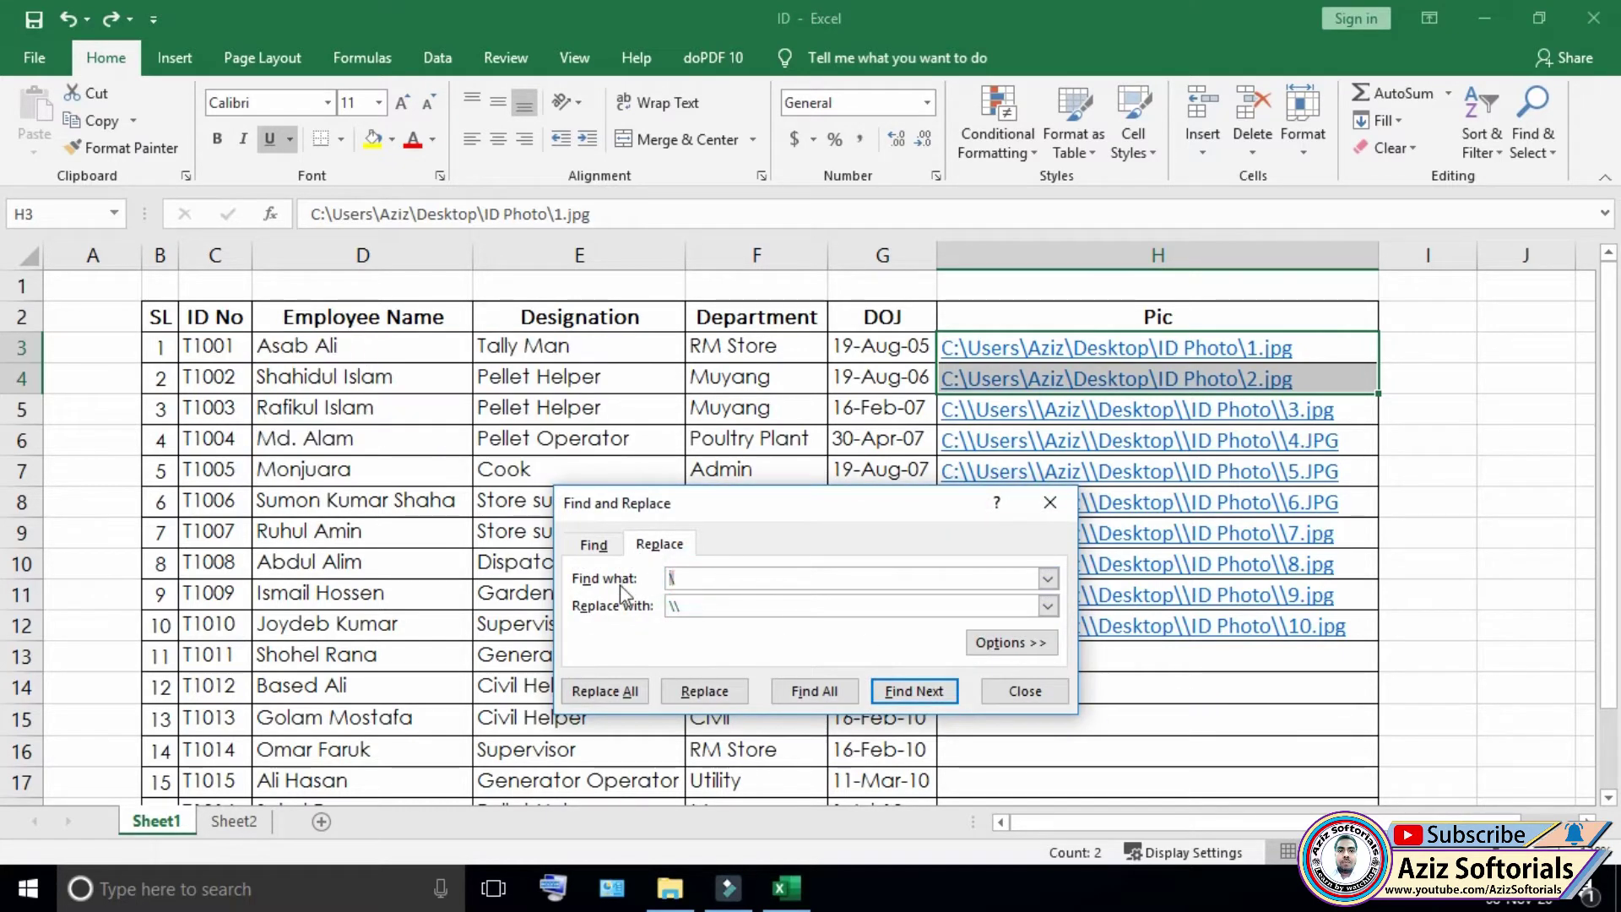
double_click(700, 606)
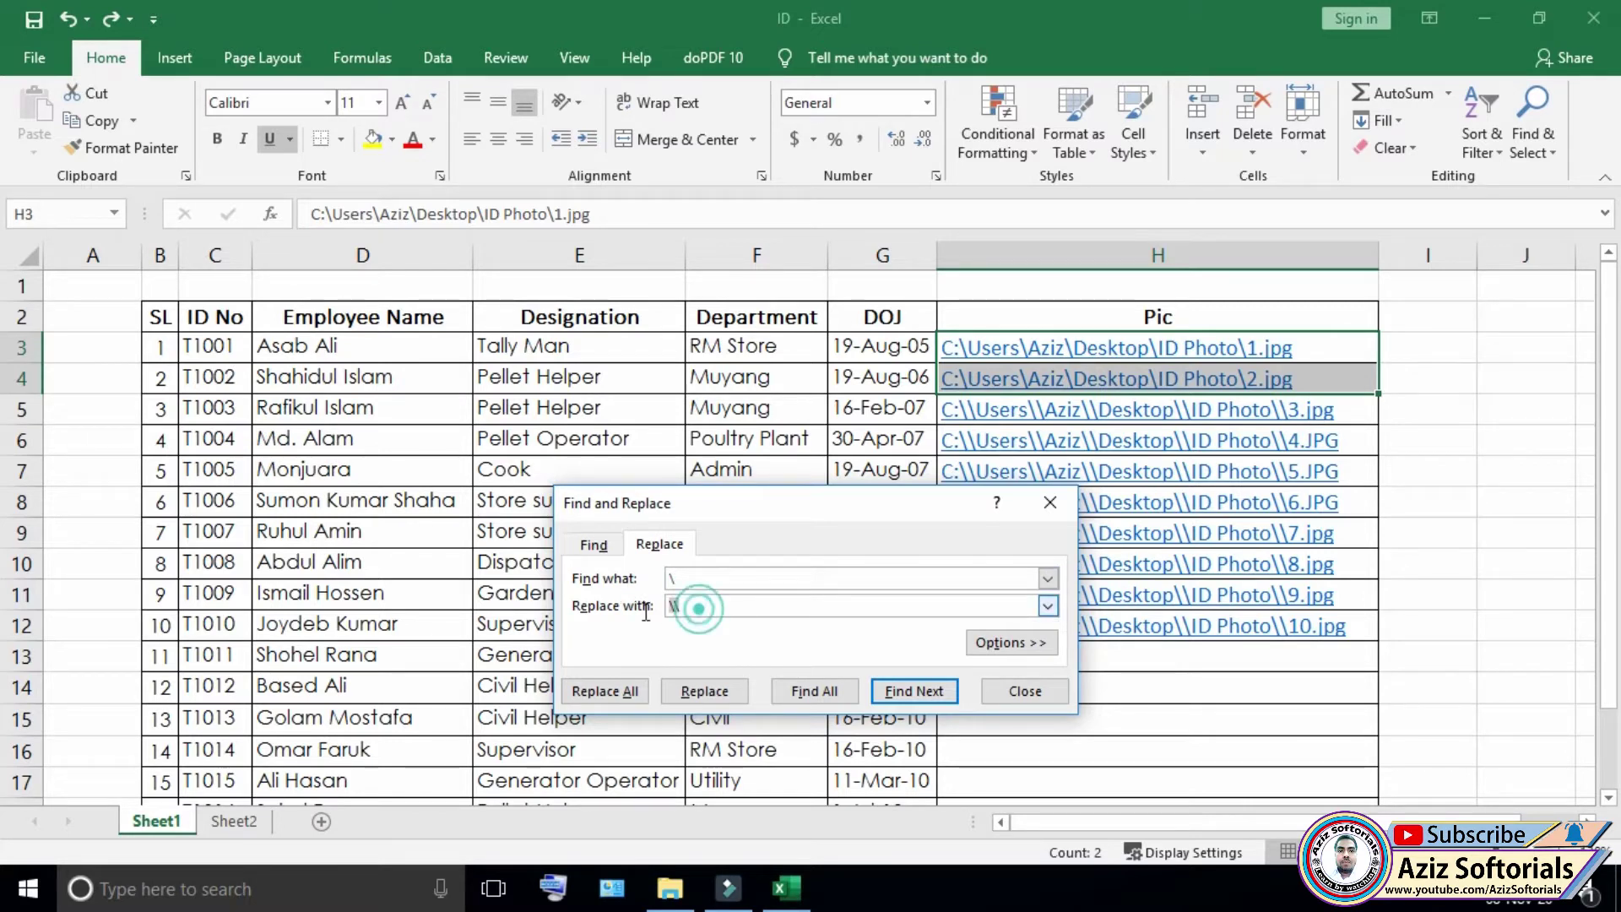
text(\)
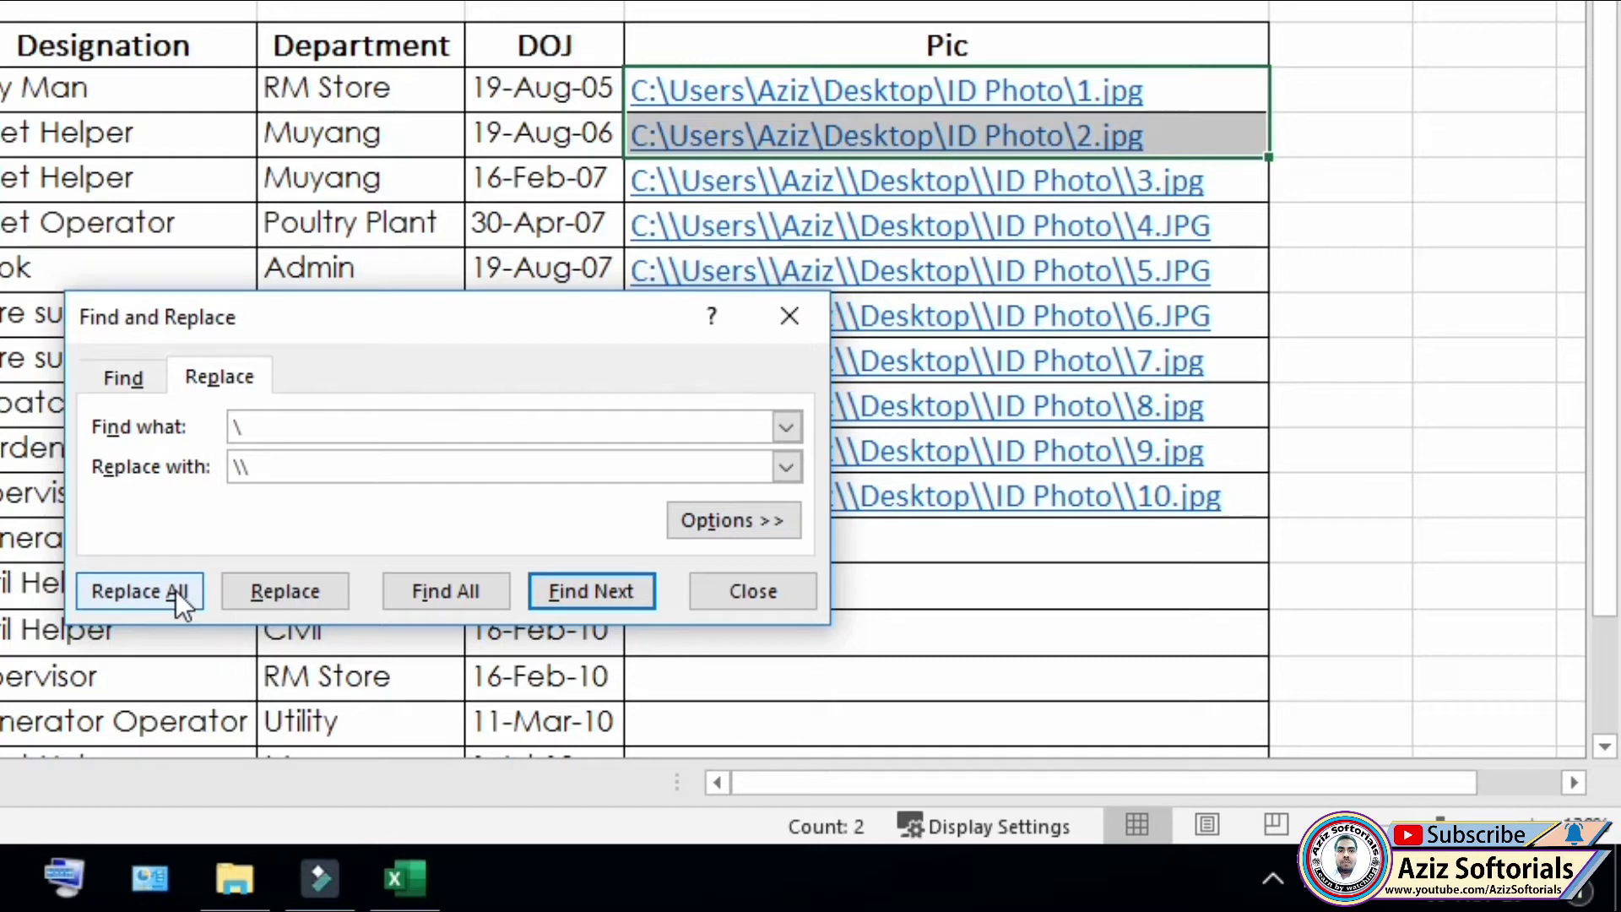
click(281, 590)
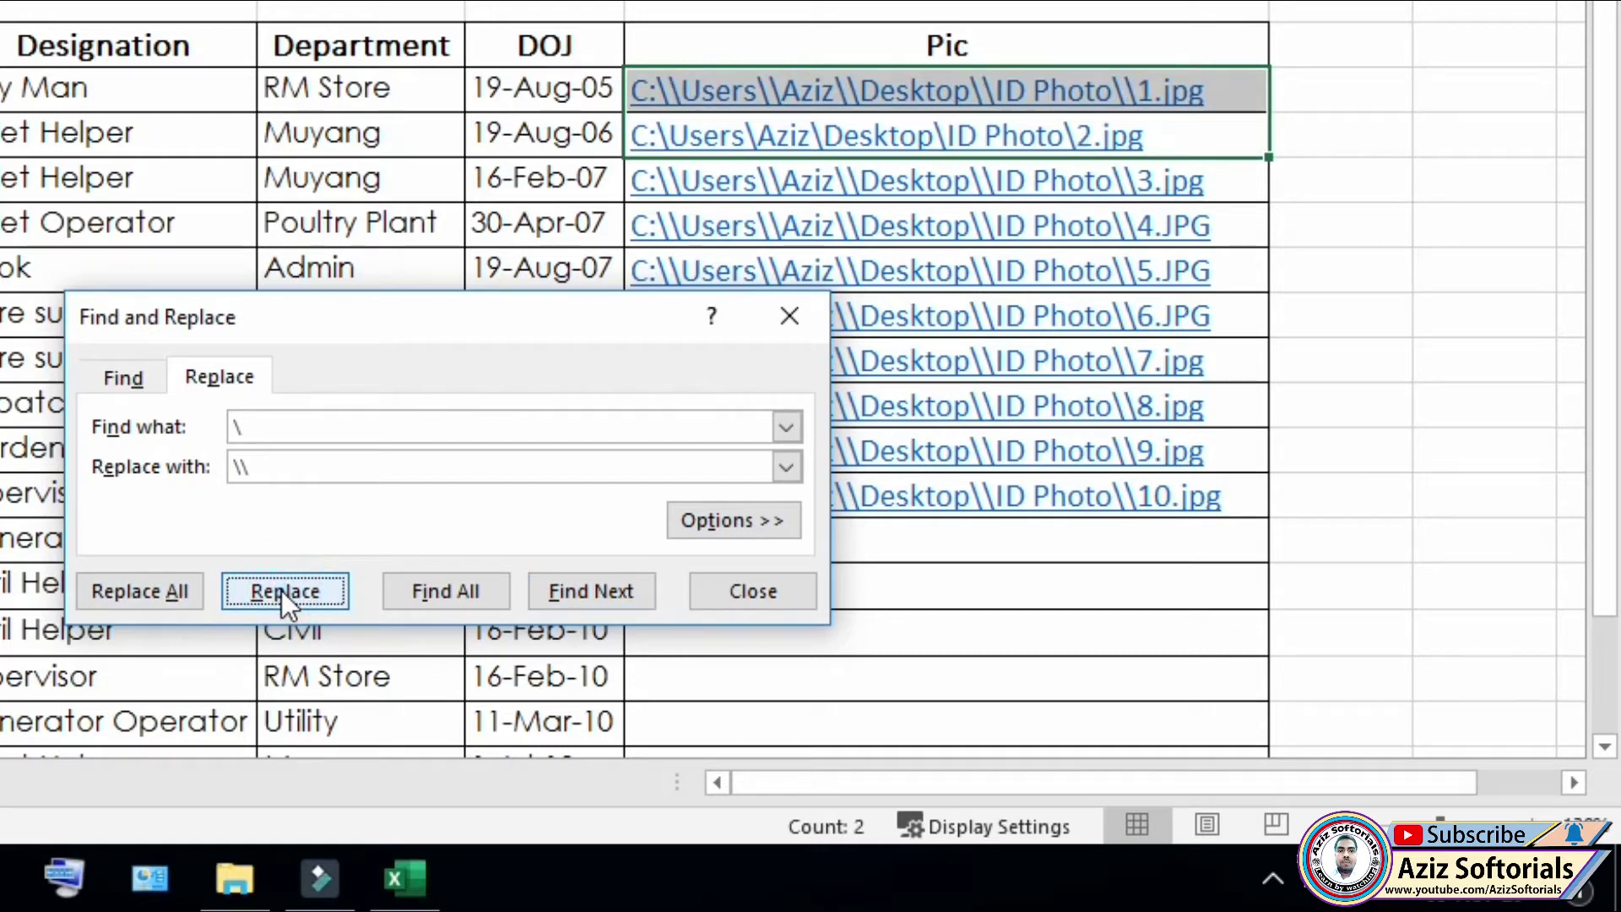
click(281, 590)
click(757, 591)
click(1212, 720)
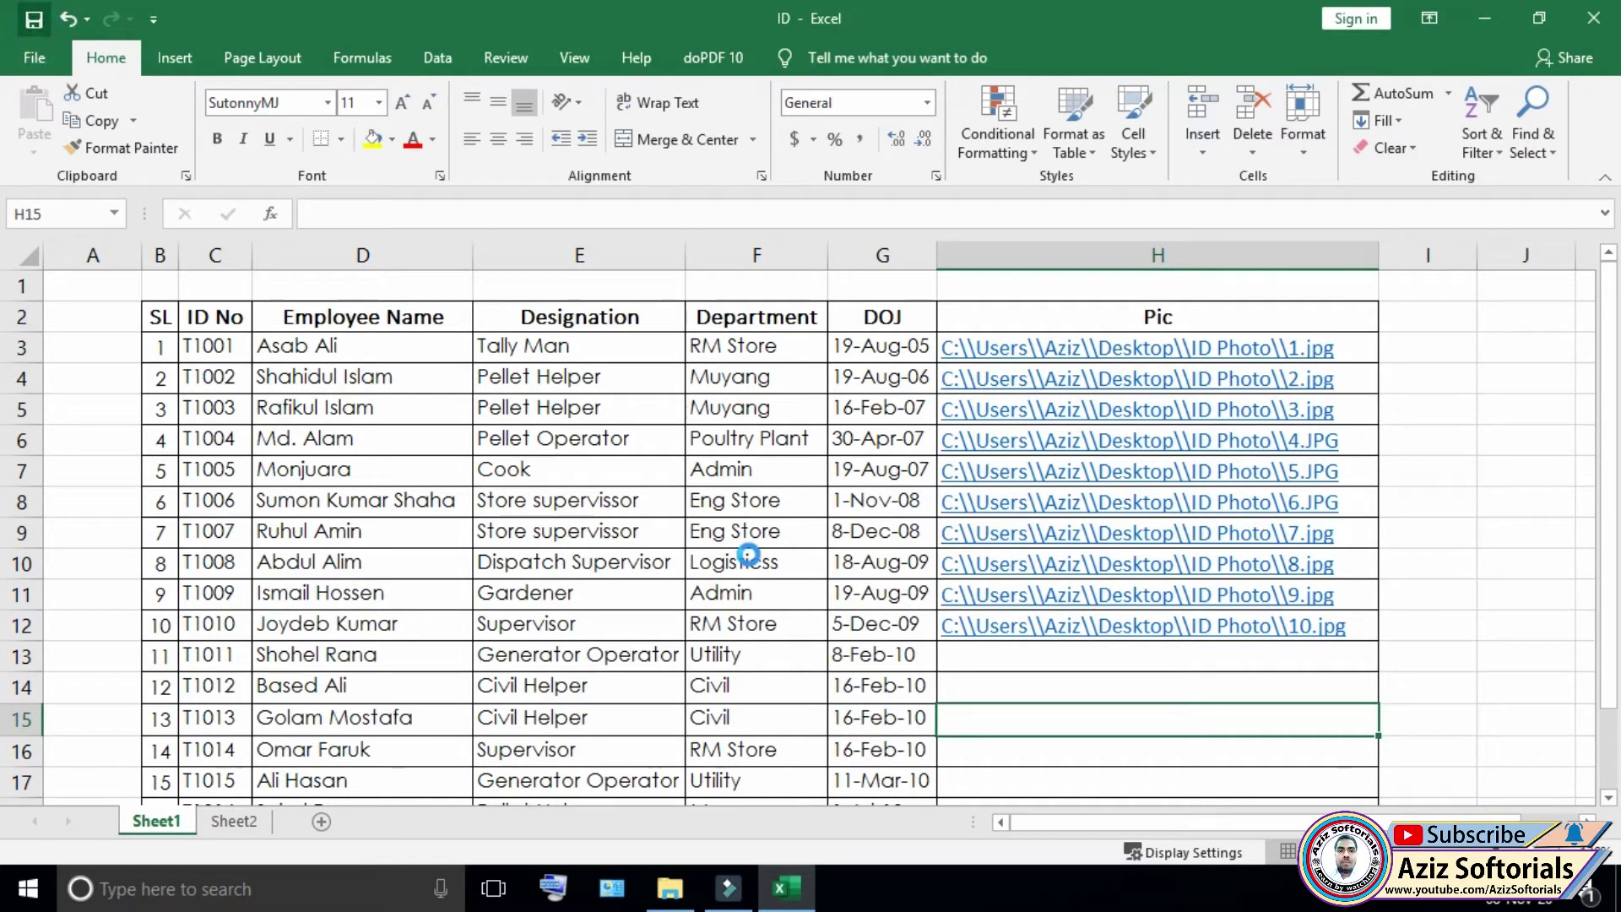
- In the ID Card folder window, add a new Microsoft Word Document named 'ID Card' and open it
click(669, 886)
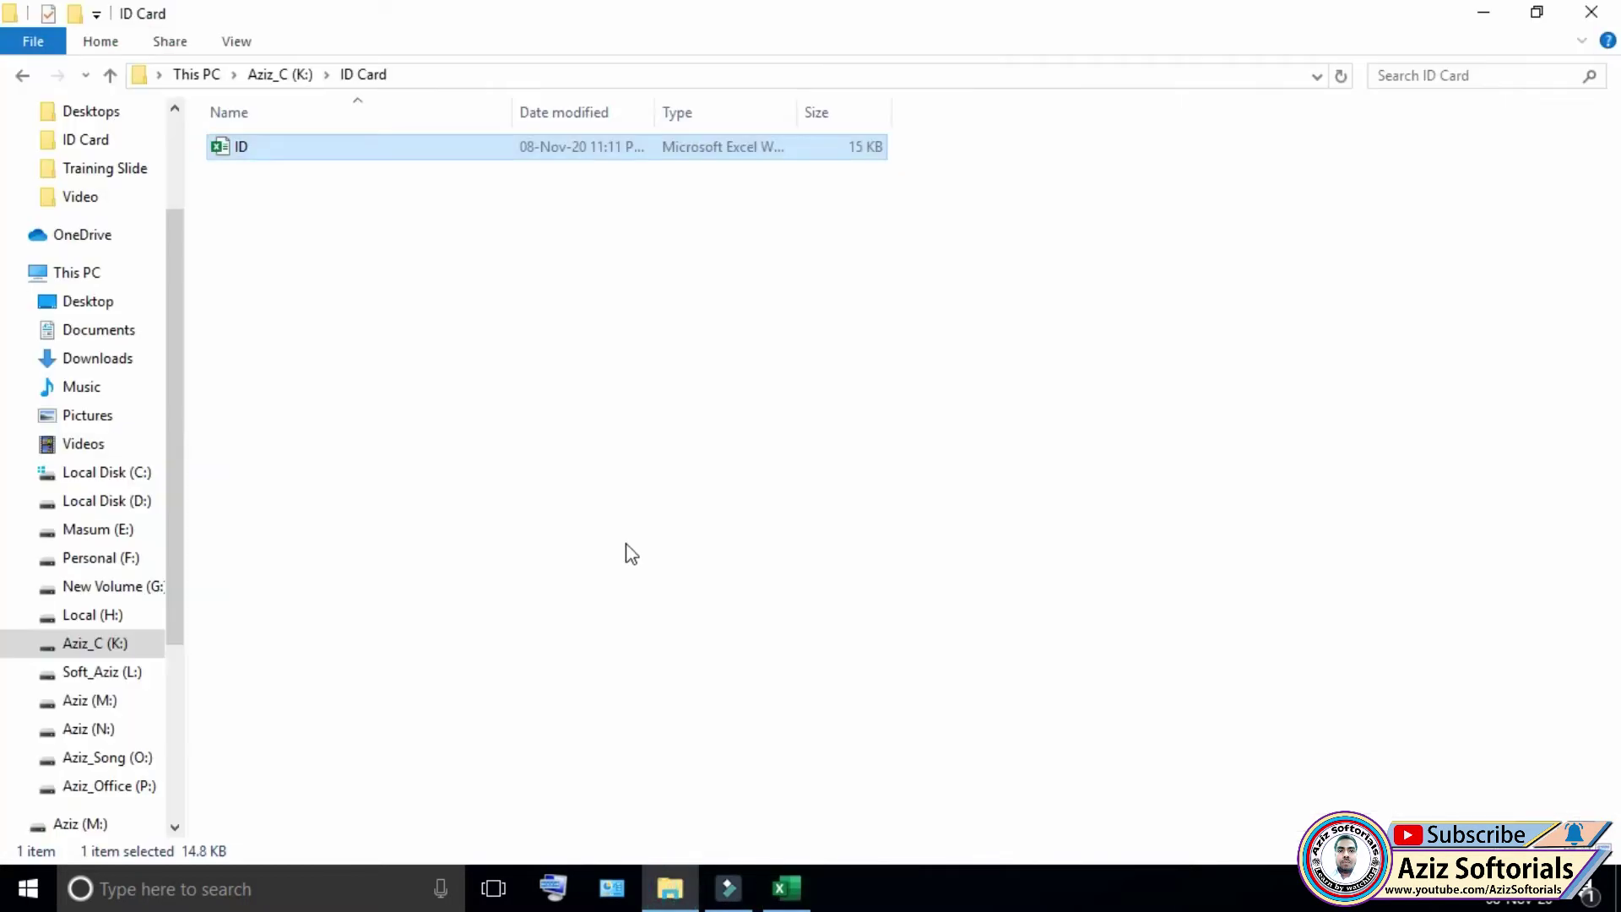
click(523, 407)
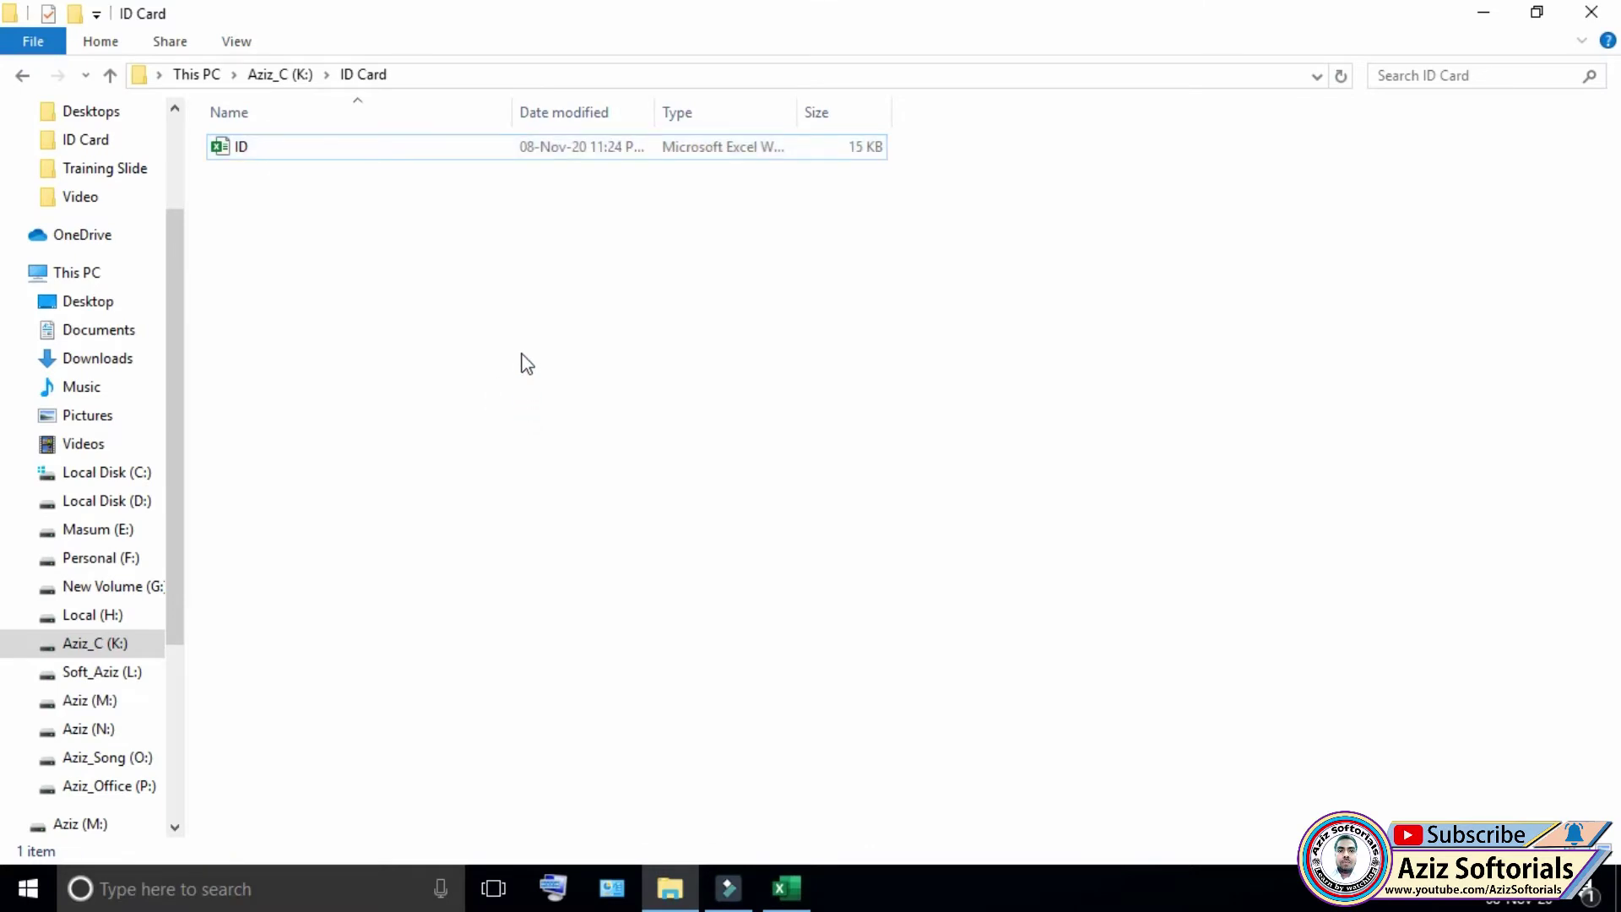
right_click(487, 260)
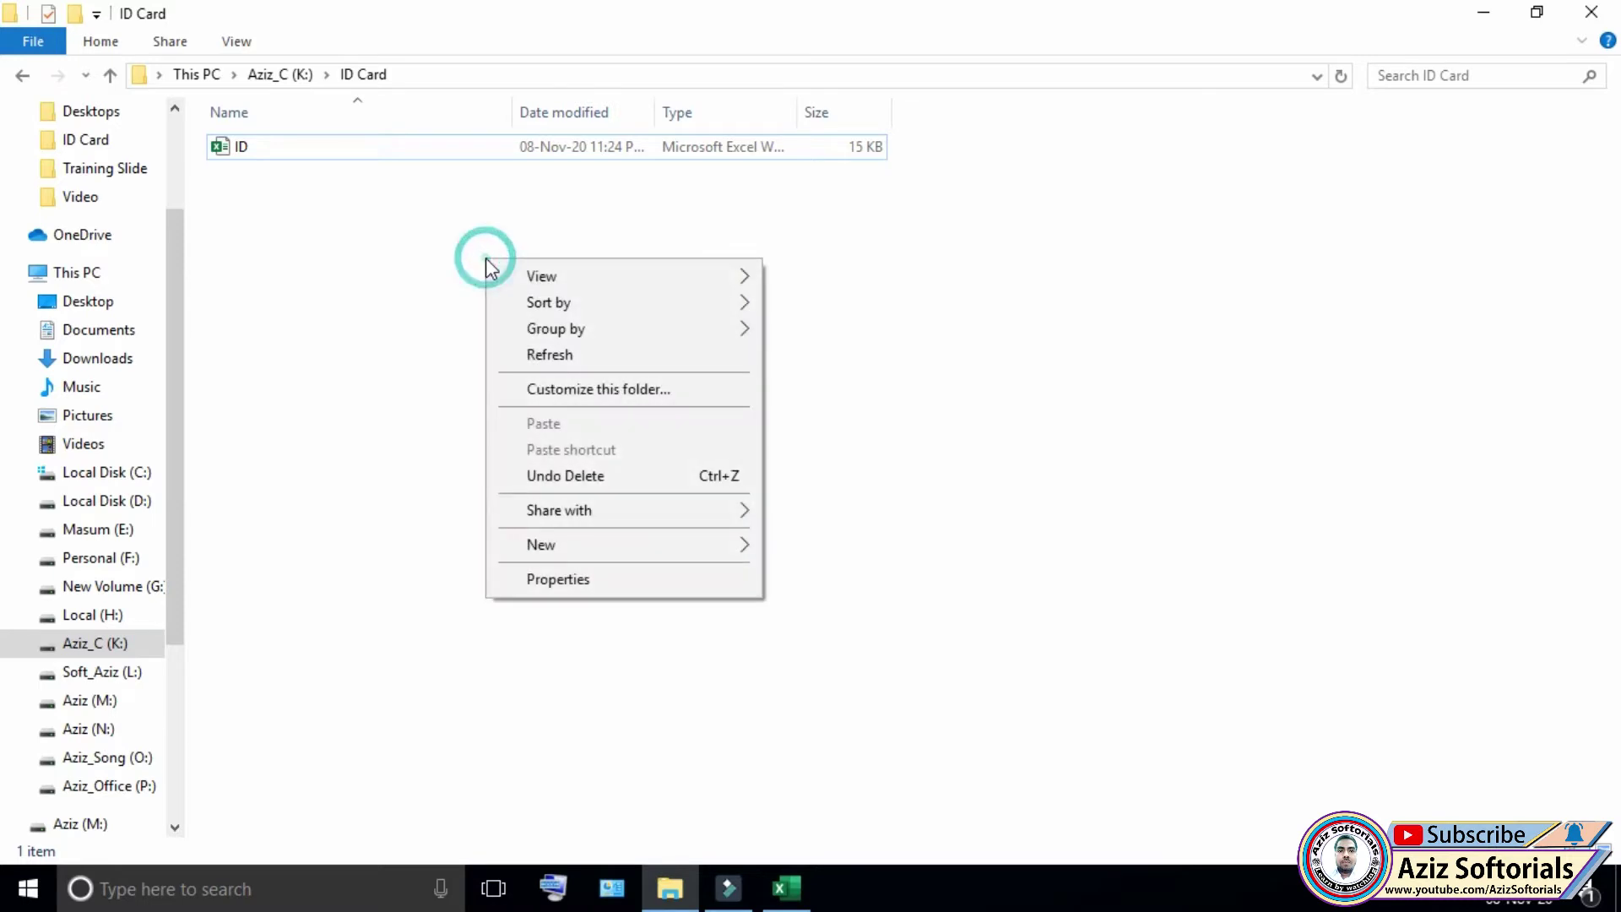
mouse_move(621, 545)
click(872, 663)
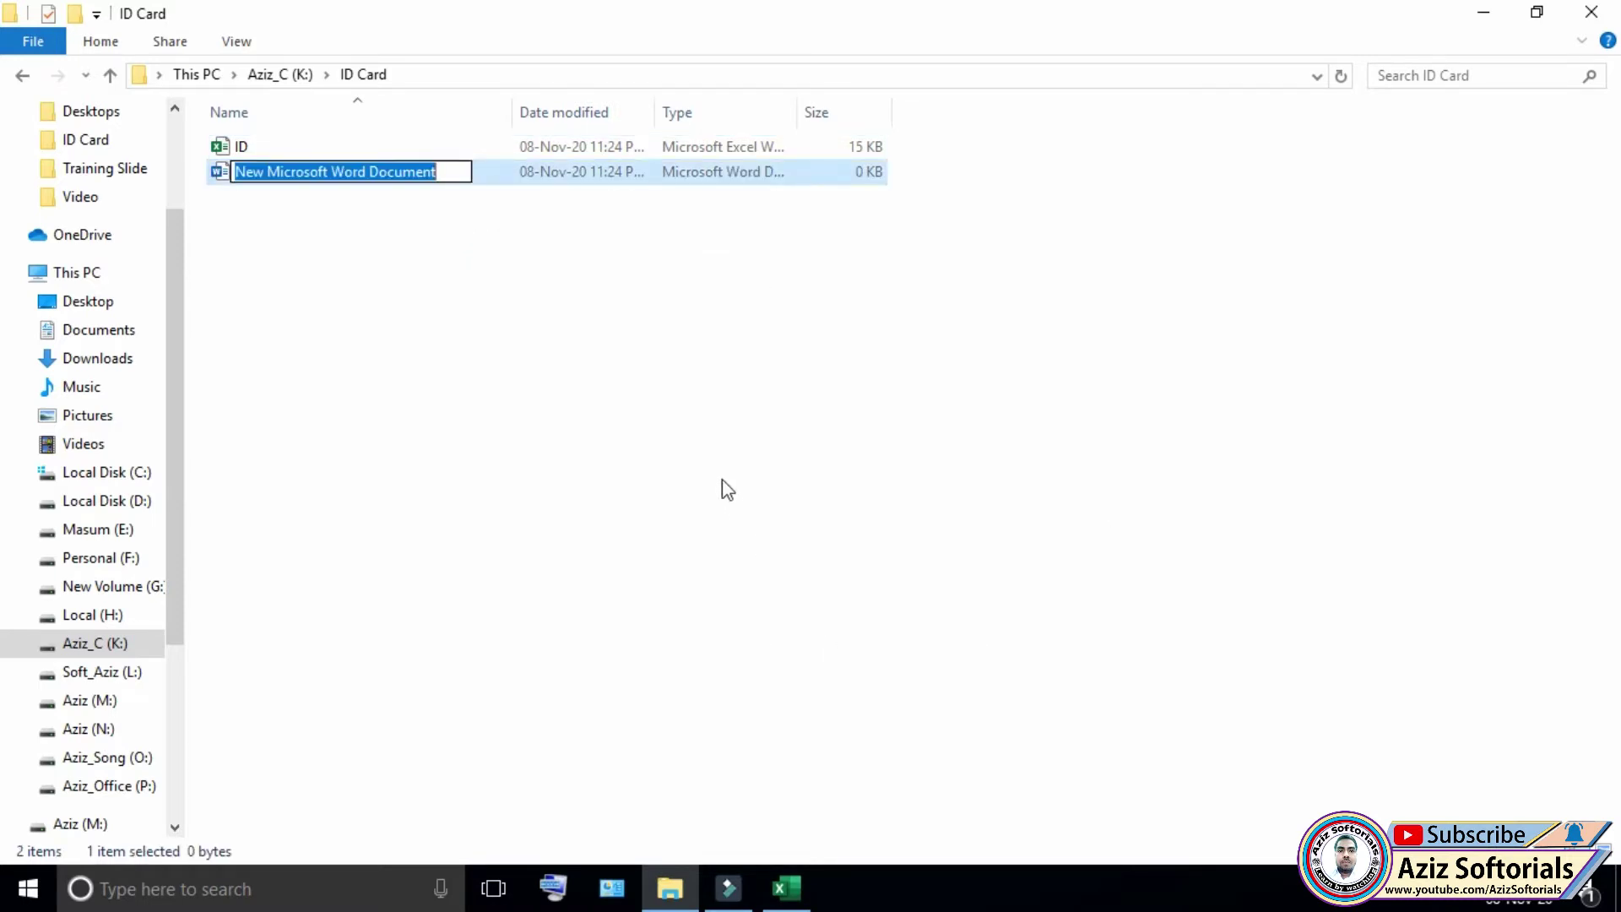
text(ID )
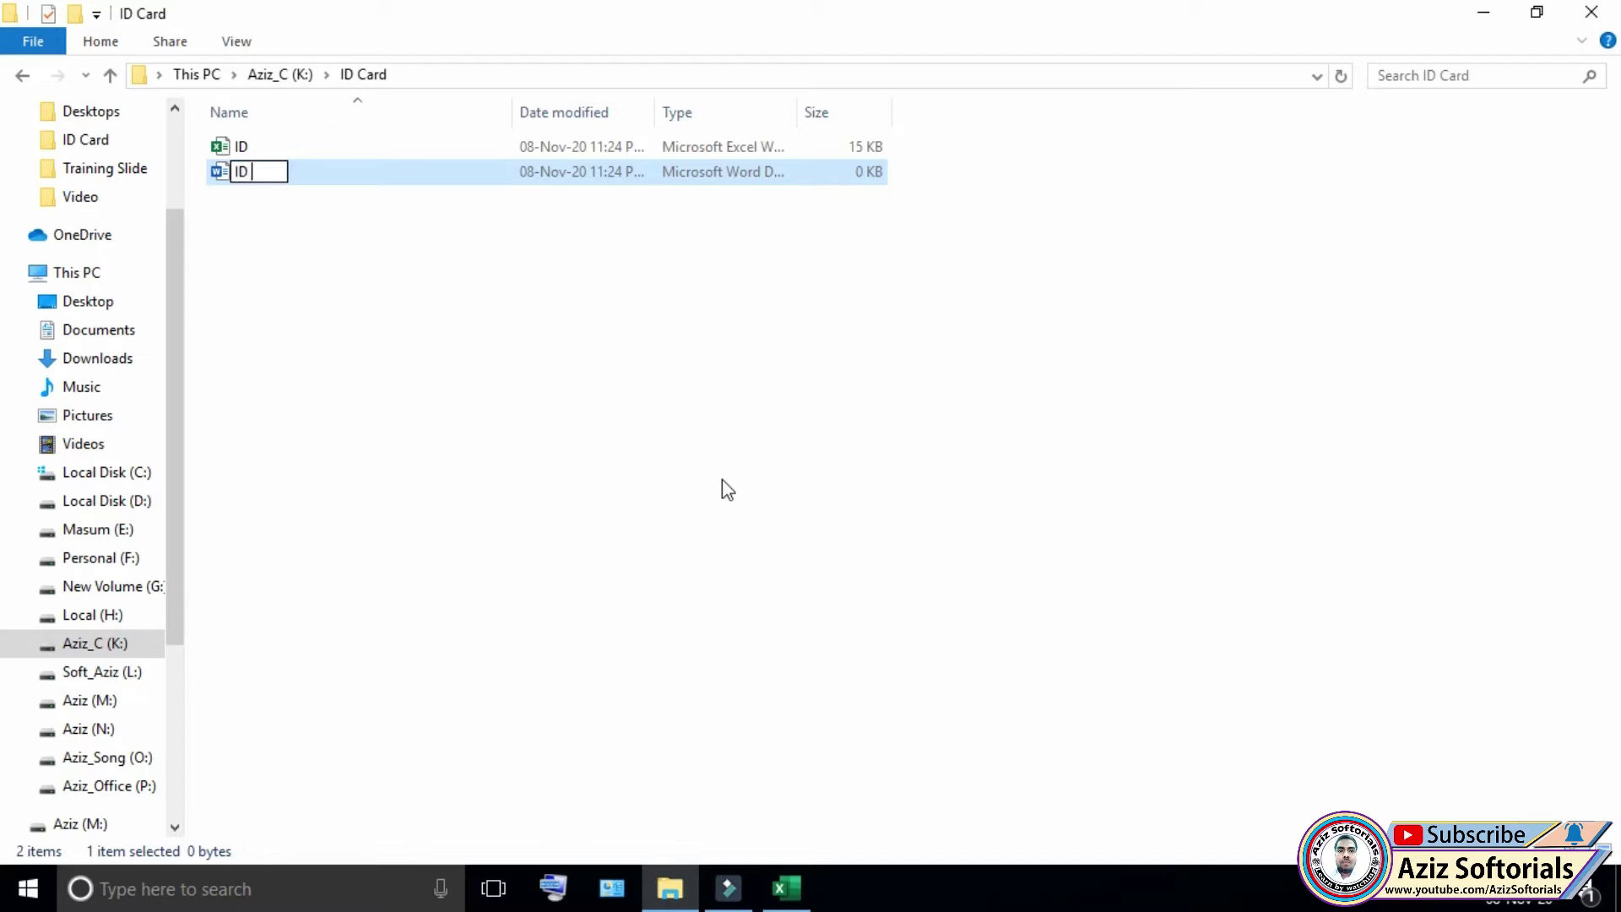
text(Card)
key(Return)
key(Return)
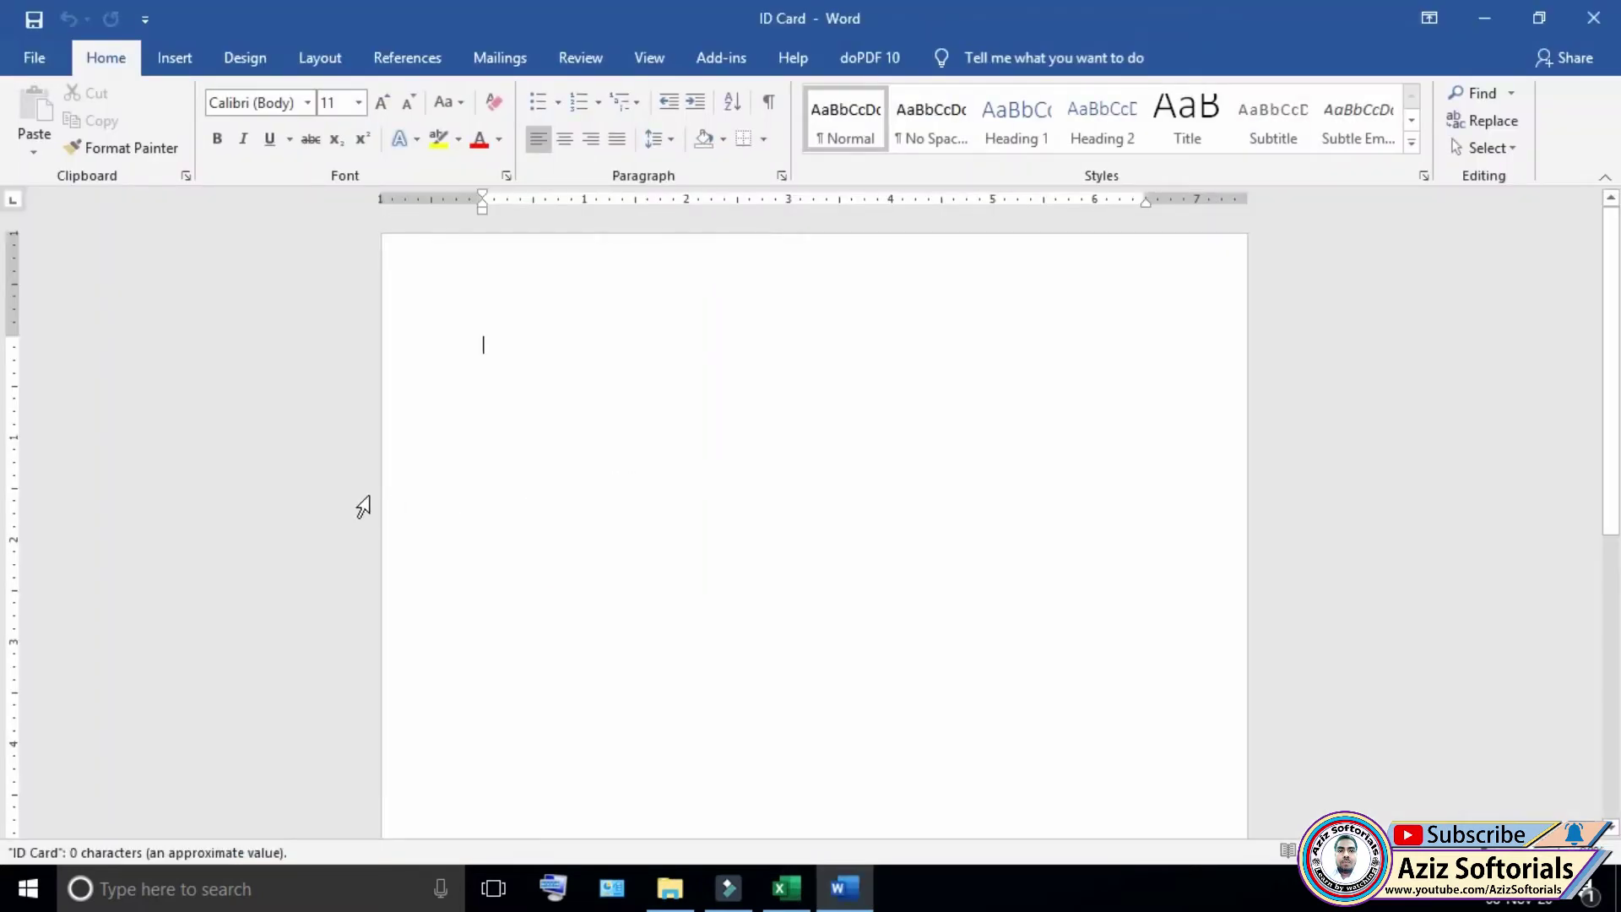
- In Page Setup, set Top, Bottom, Left and Right margins to 0.5 inch with Landscape orientation
double_click(17, 463)
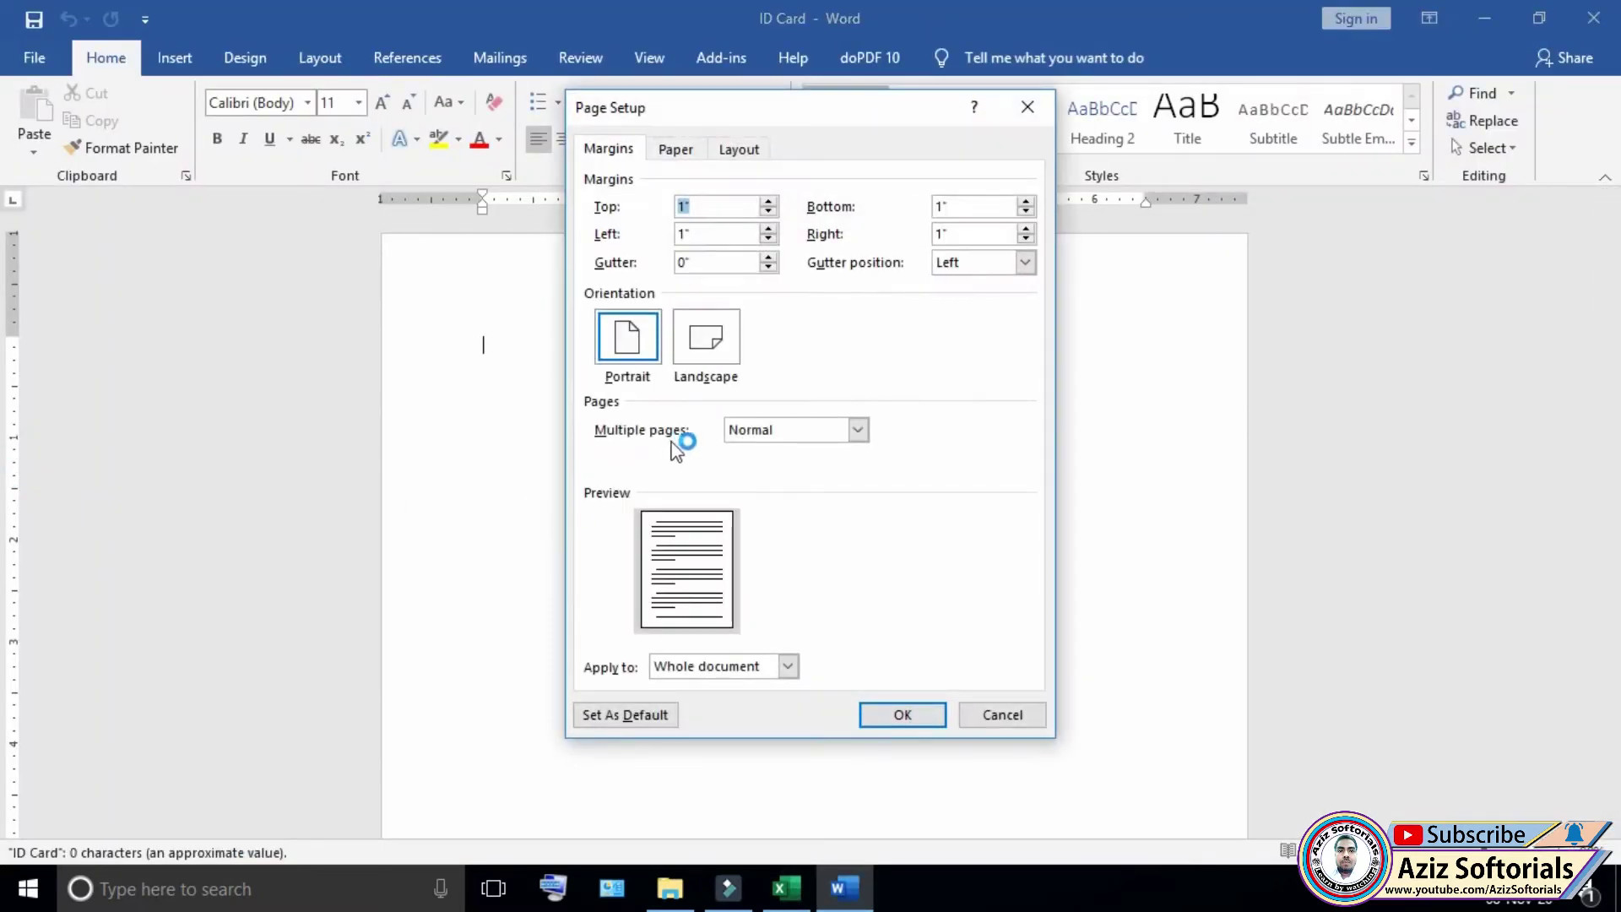
text(0.5)
key(Tab)
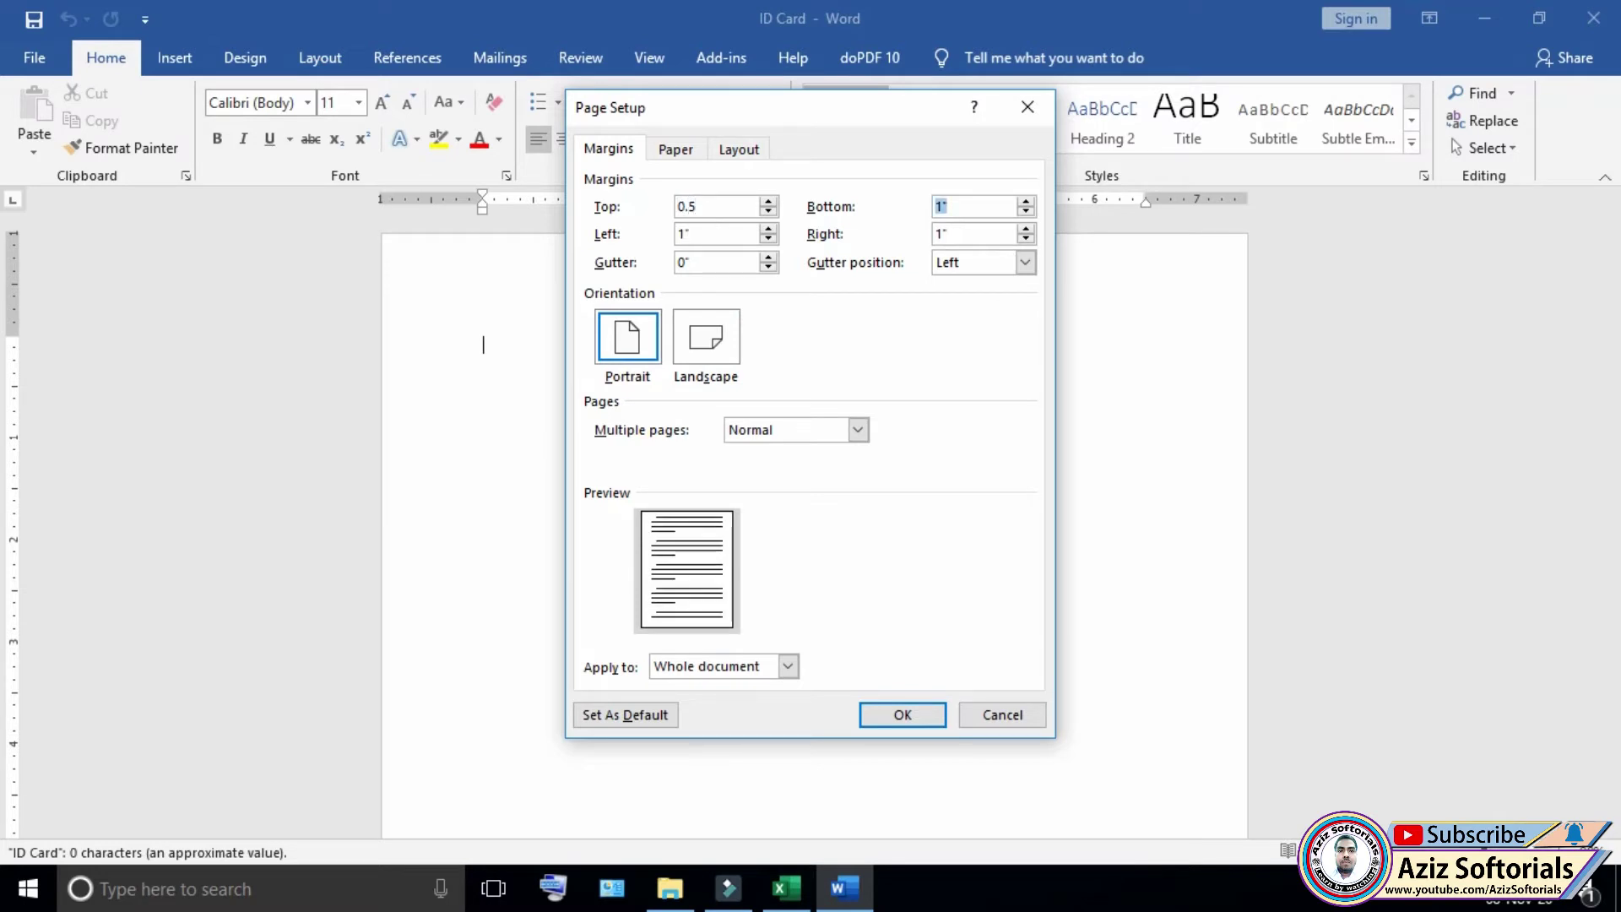
key(Tab)
text(0)
key(Tab)
text(0.5)
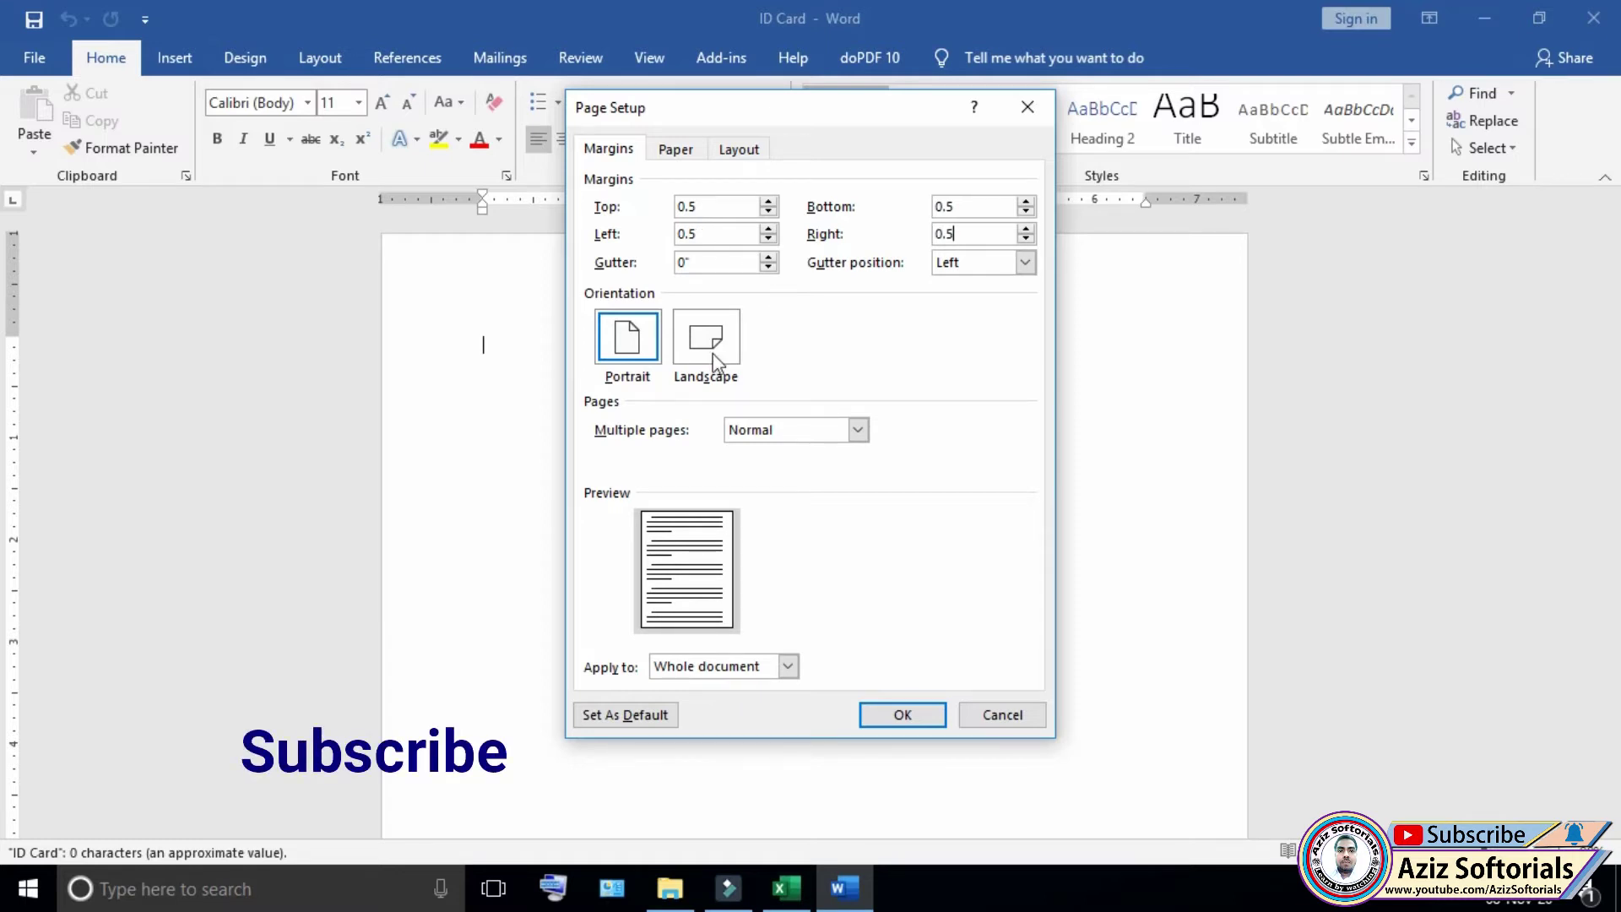
click(706, 342)
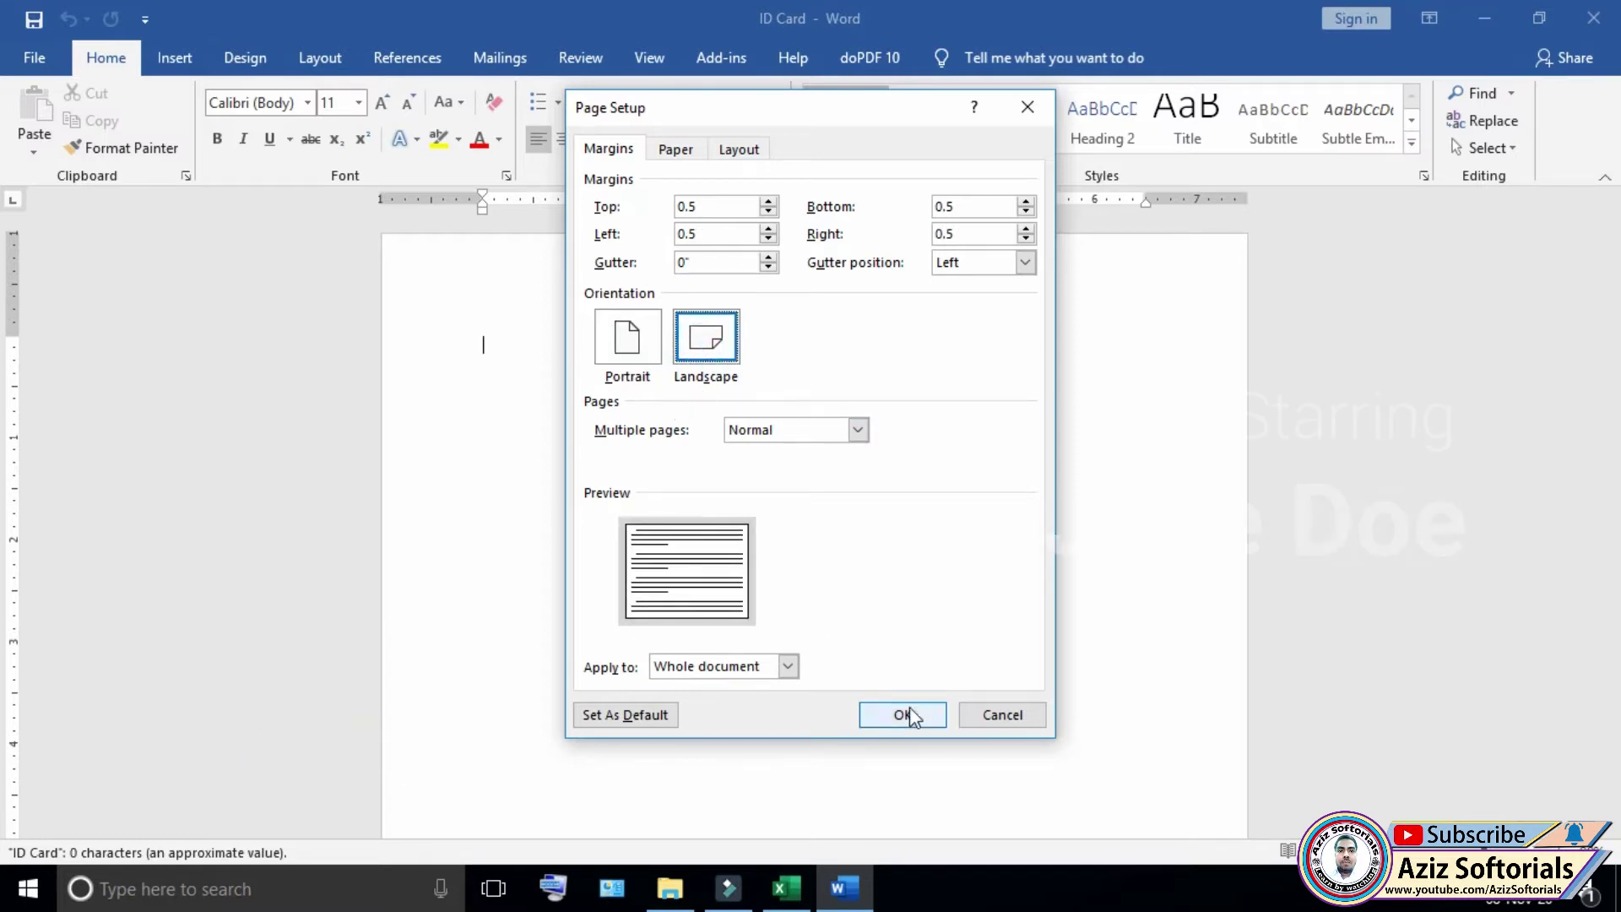
click(914, 714)
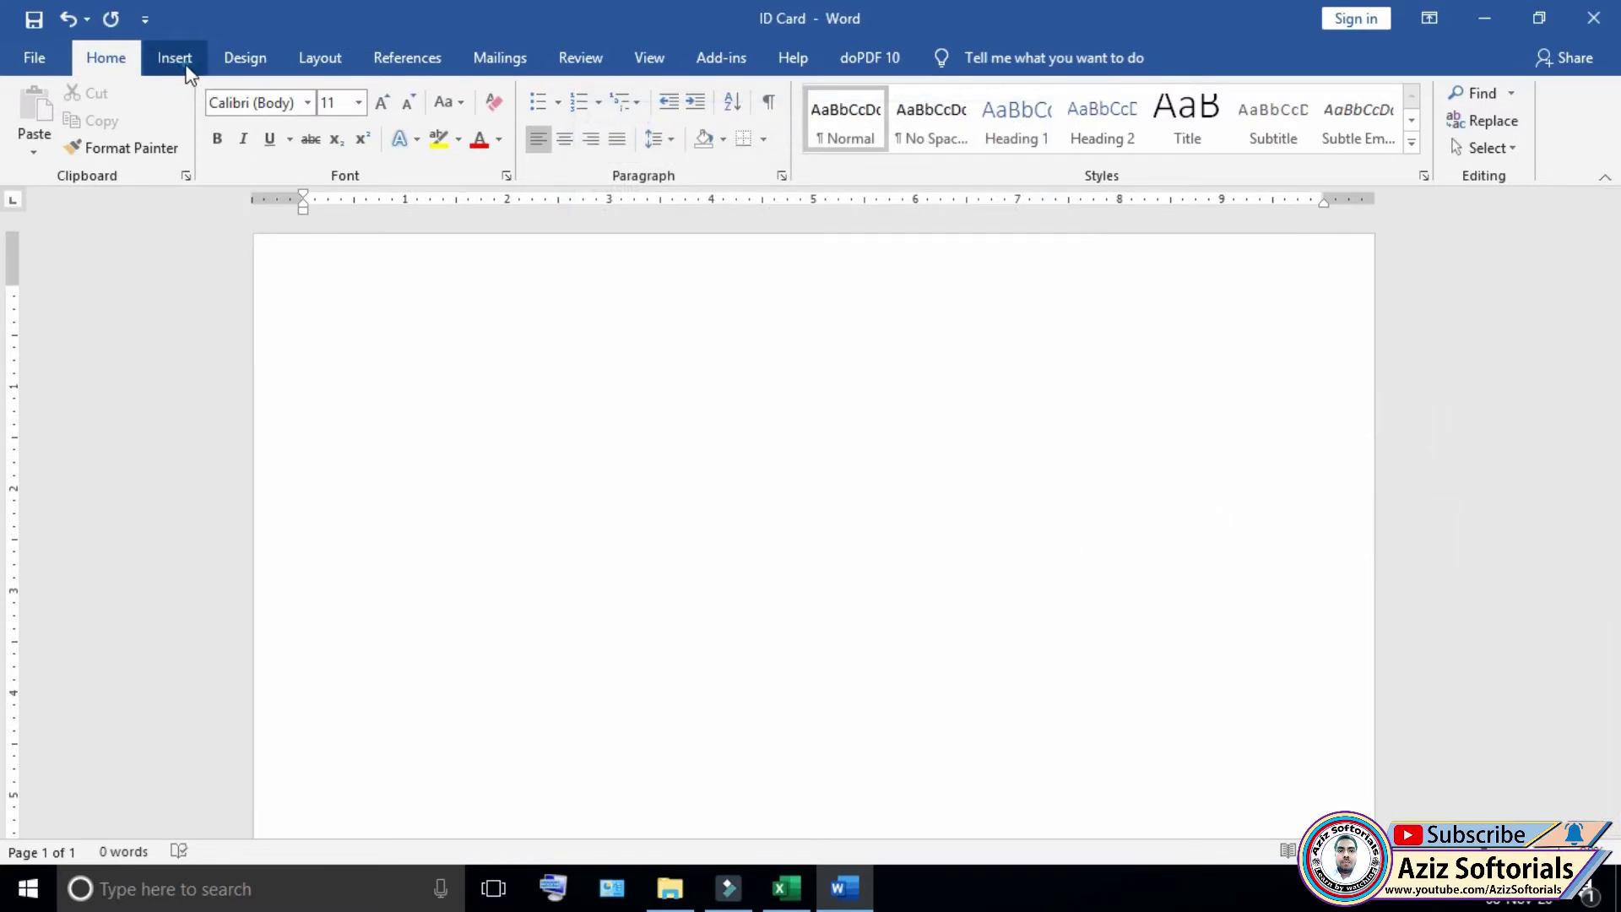
- Insert a 4-column by 8-row table, extend it to 12 rows, and select the whole table
click(175, 58)
click(173, 135)
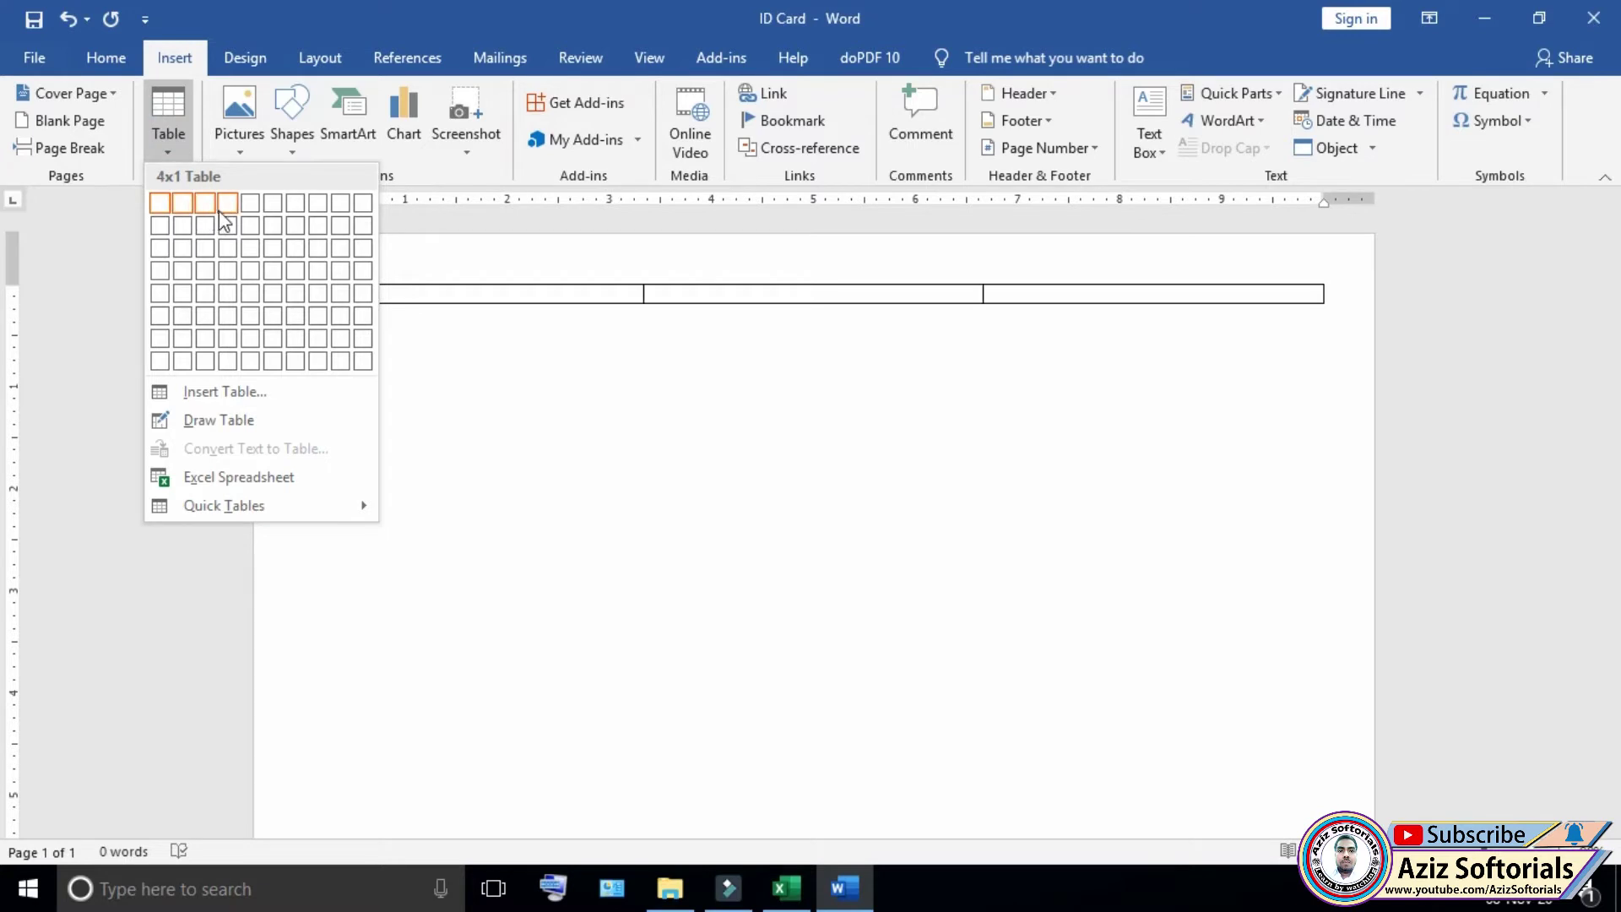
click(228, 361)
click(1139, 429)
key(Tab)
key(Tab)
key(Tab)
key(Tab)
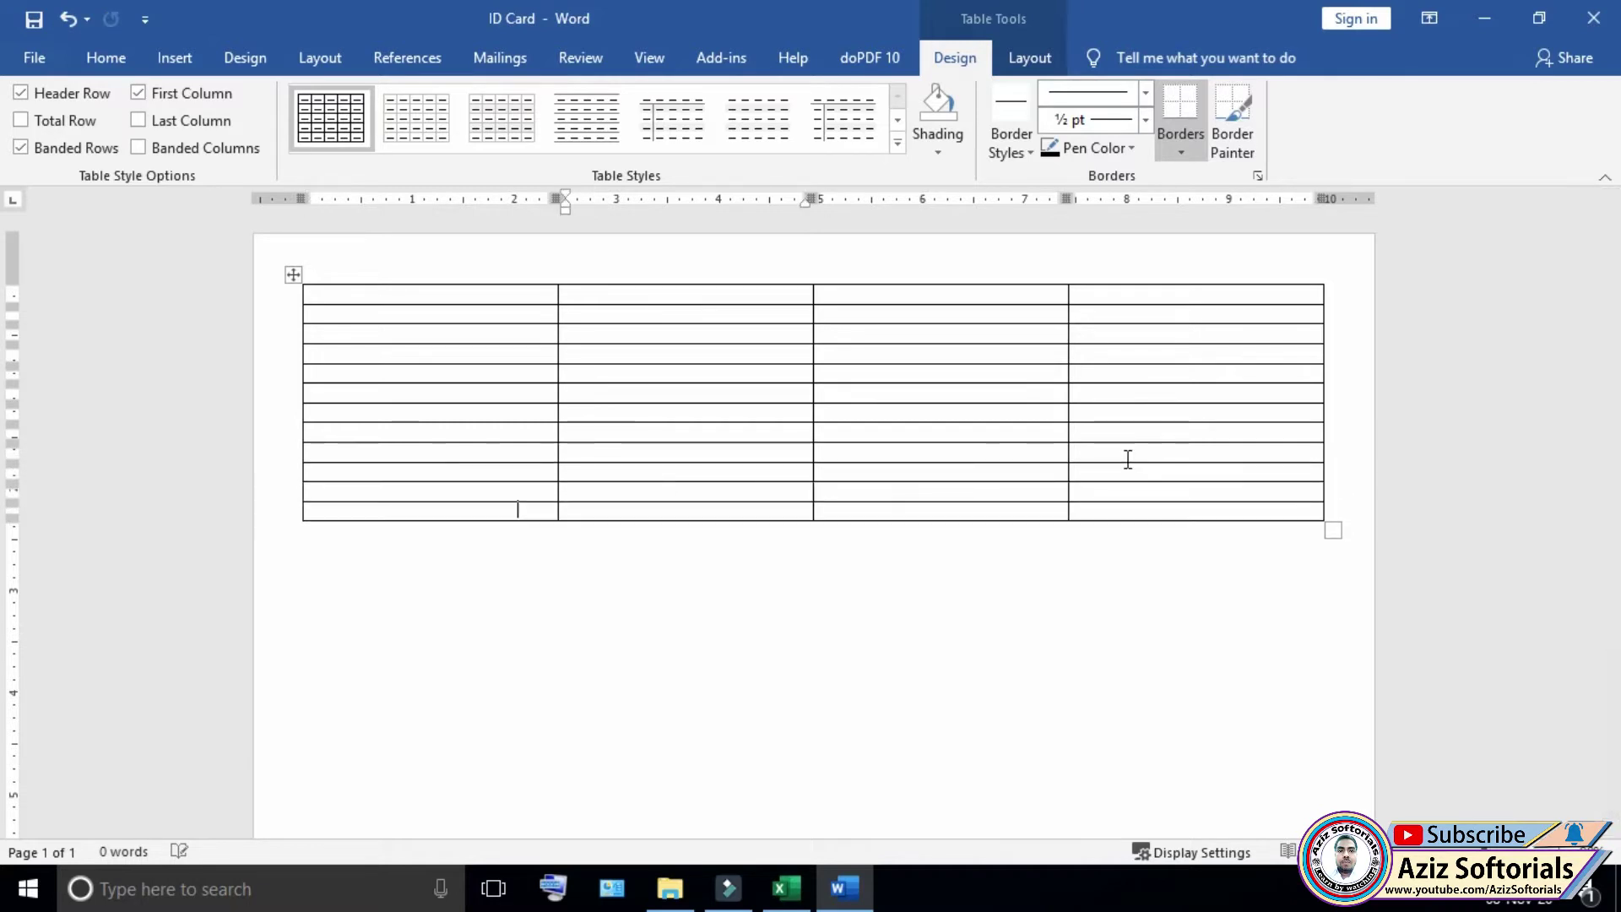
click(188, 74)
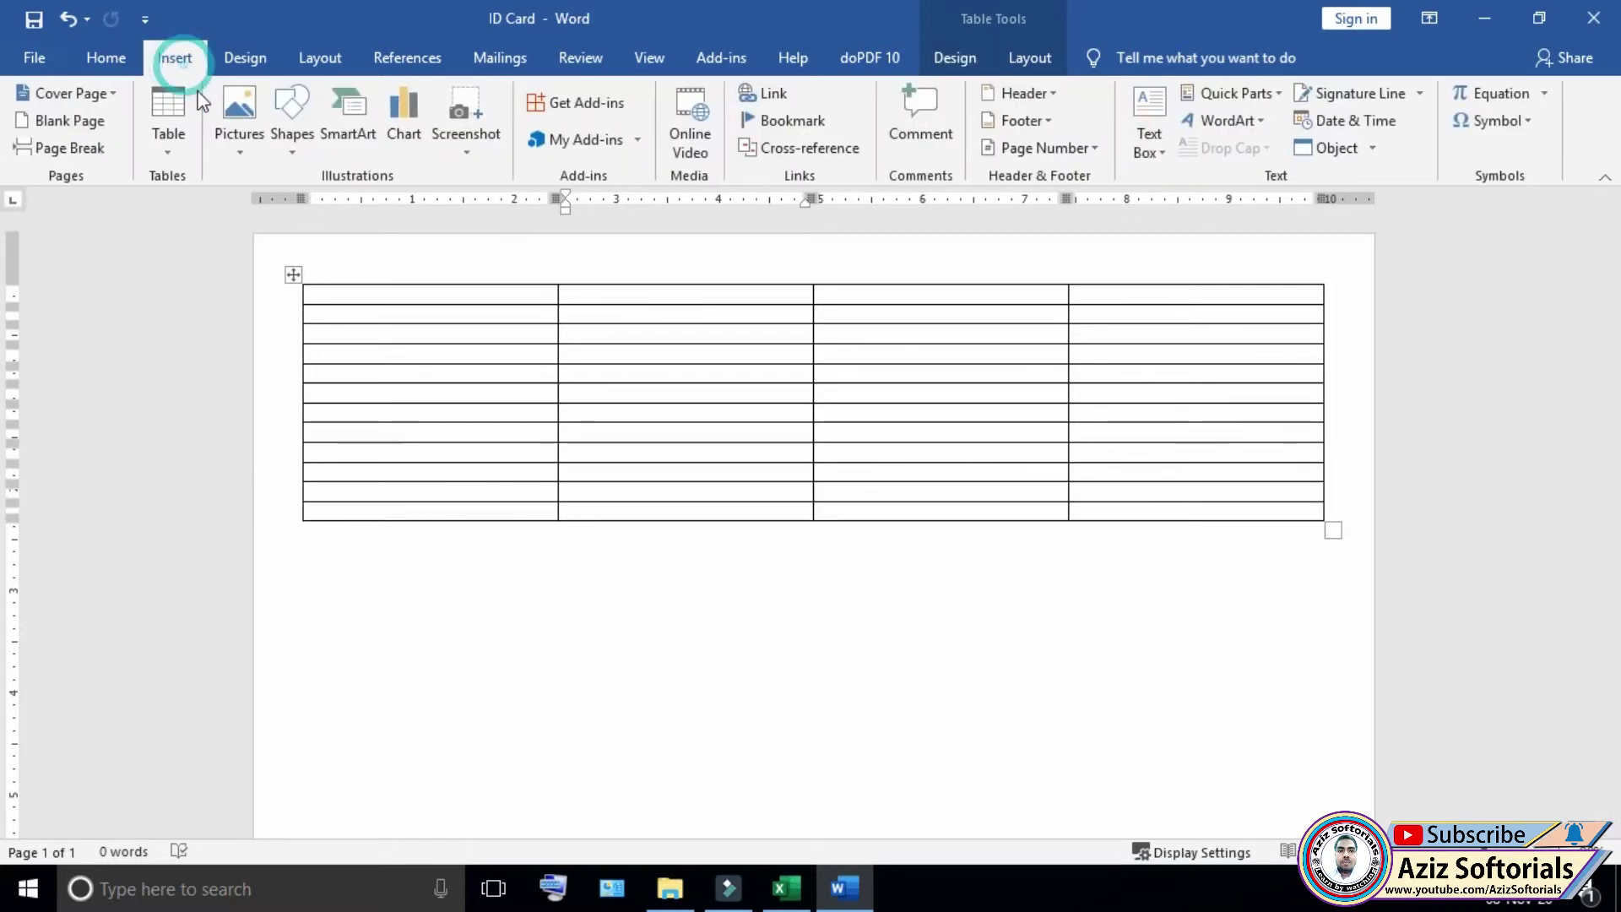
click(170, 156)
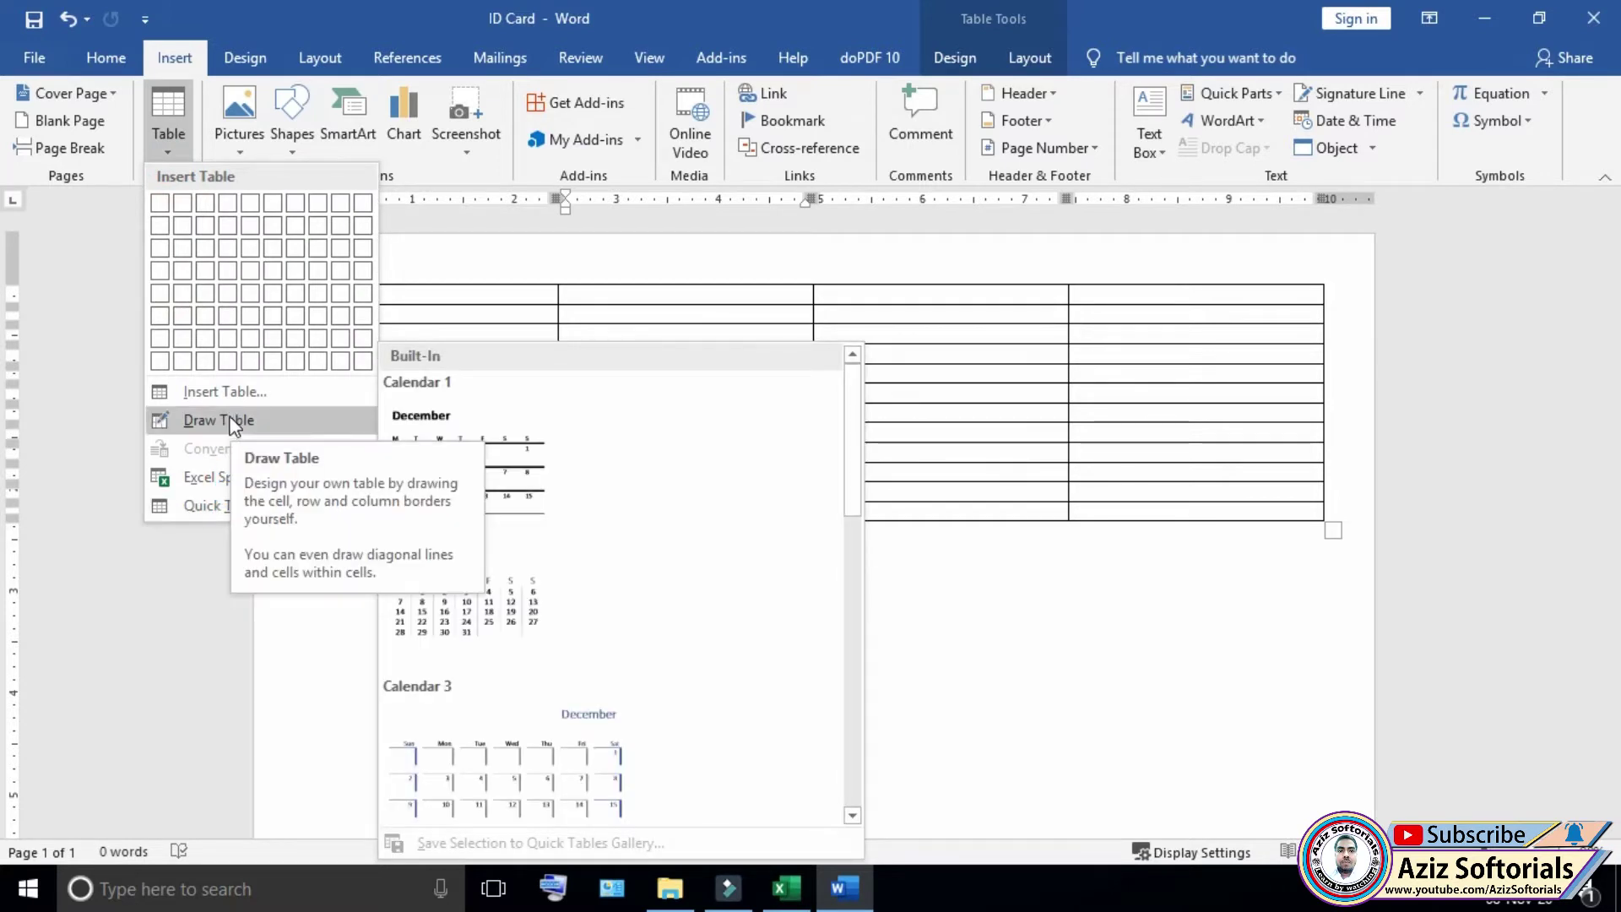
click(229, 391)
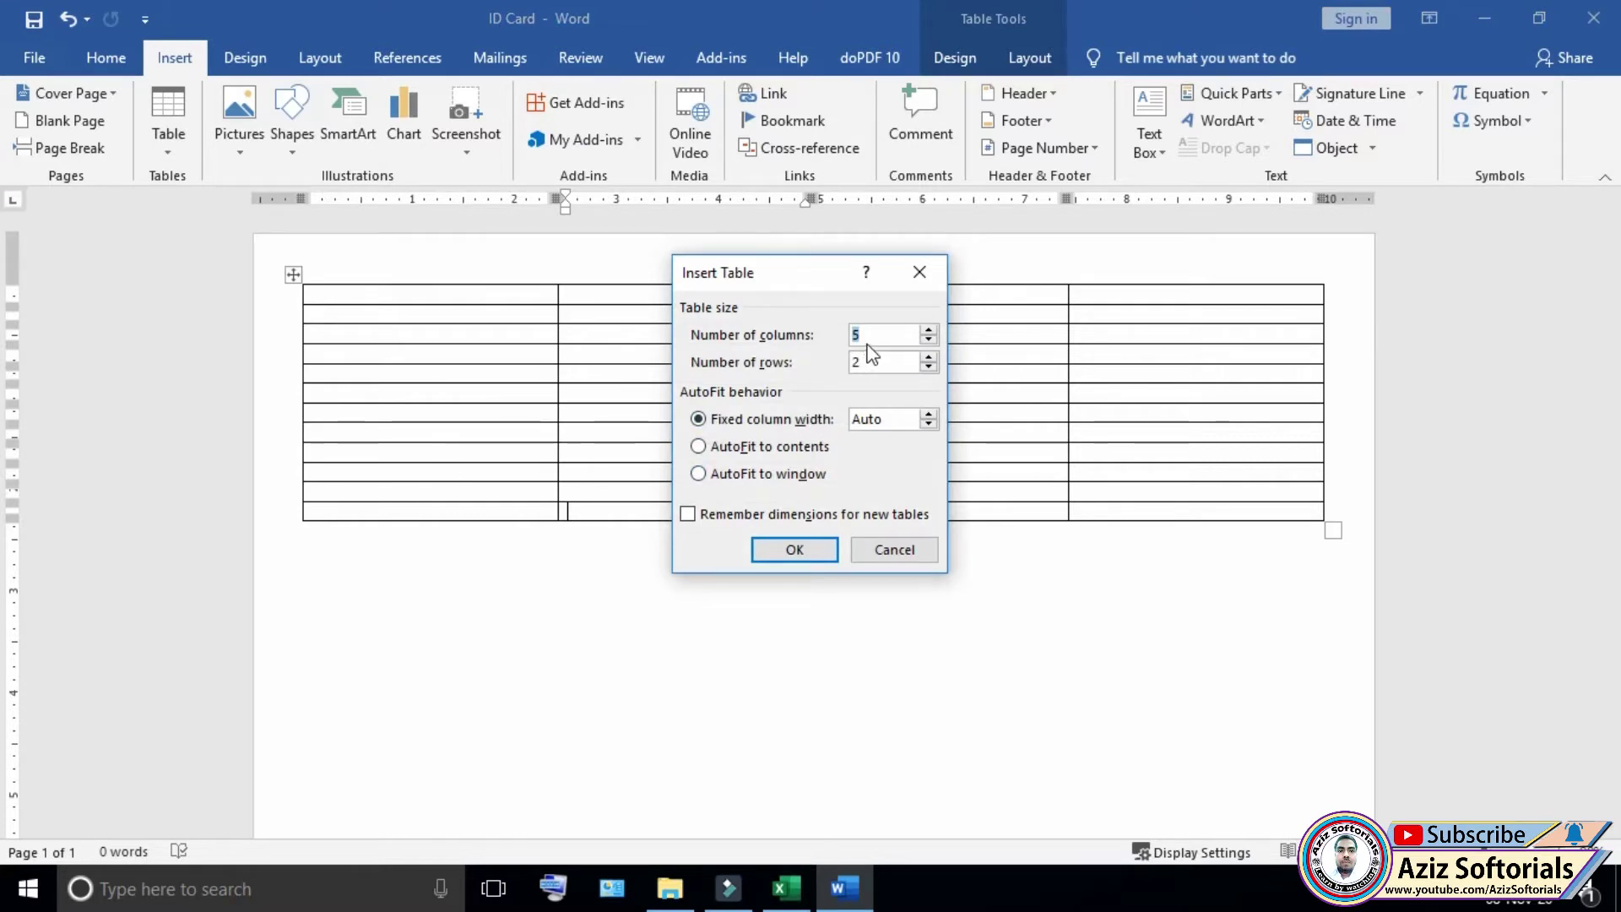
click(895, 549)
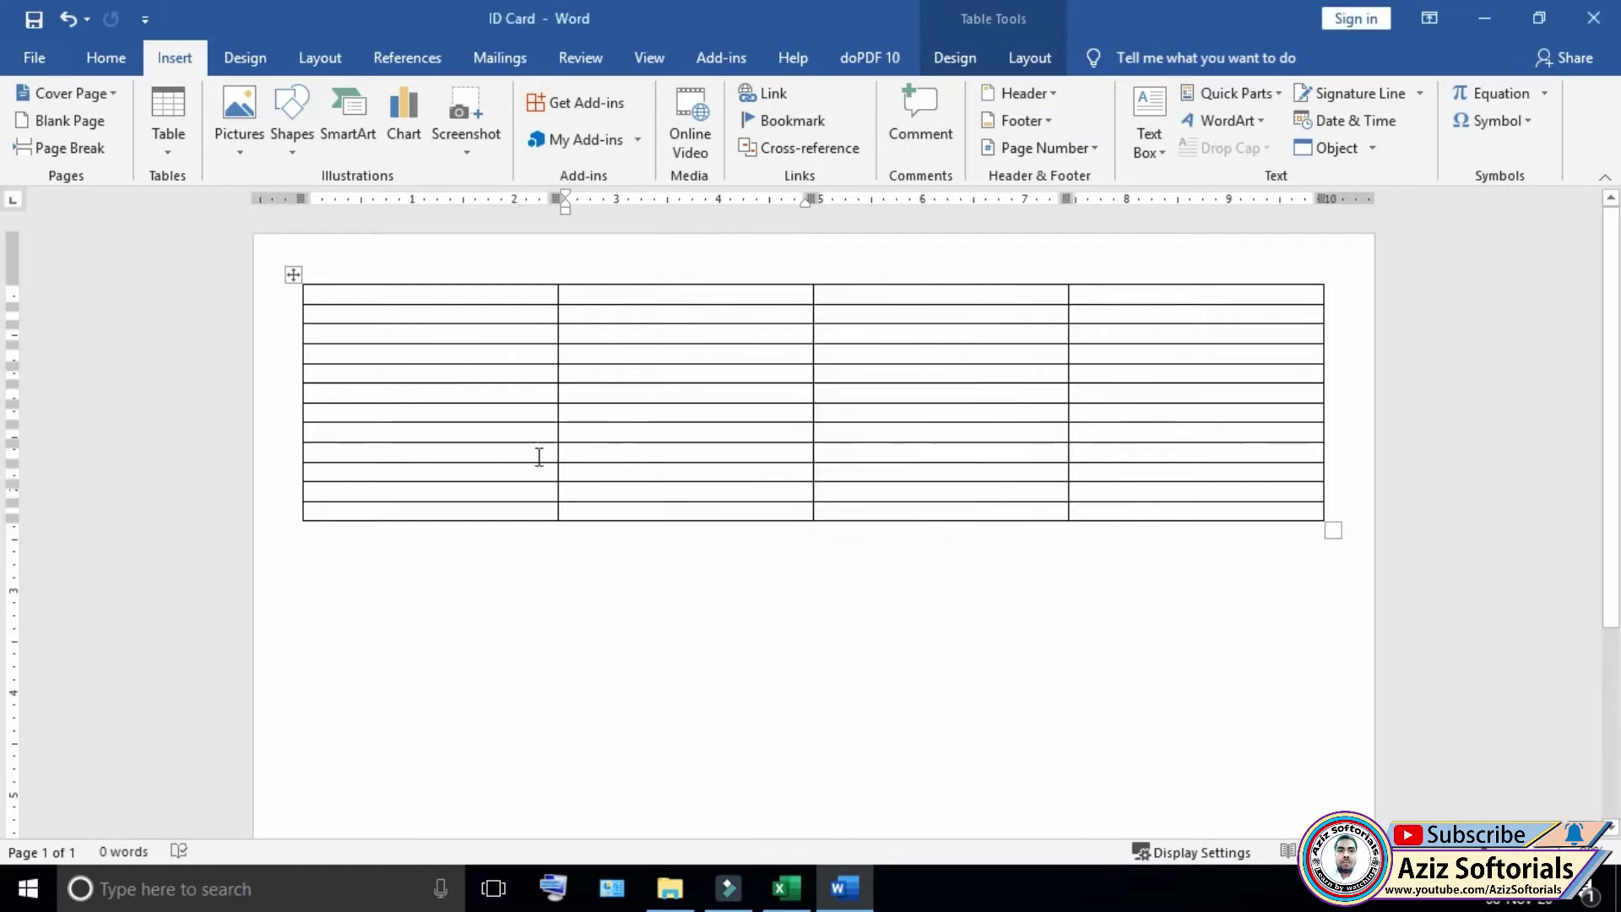
click(292, 275)
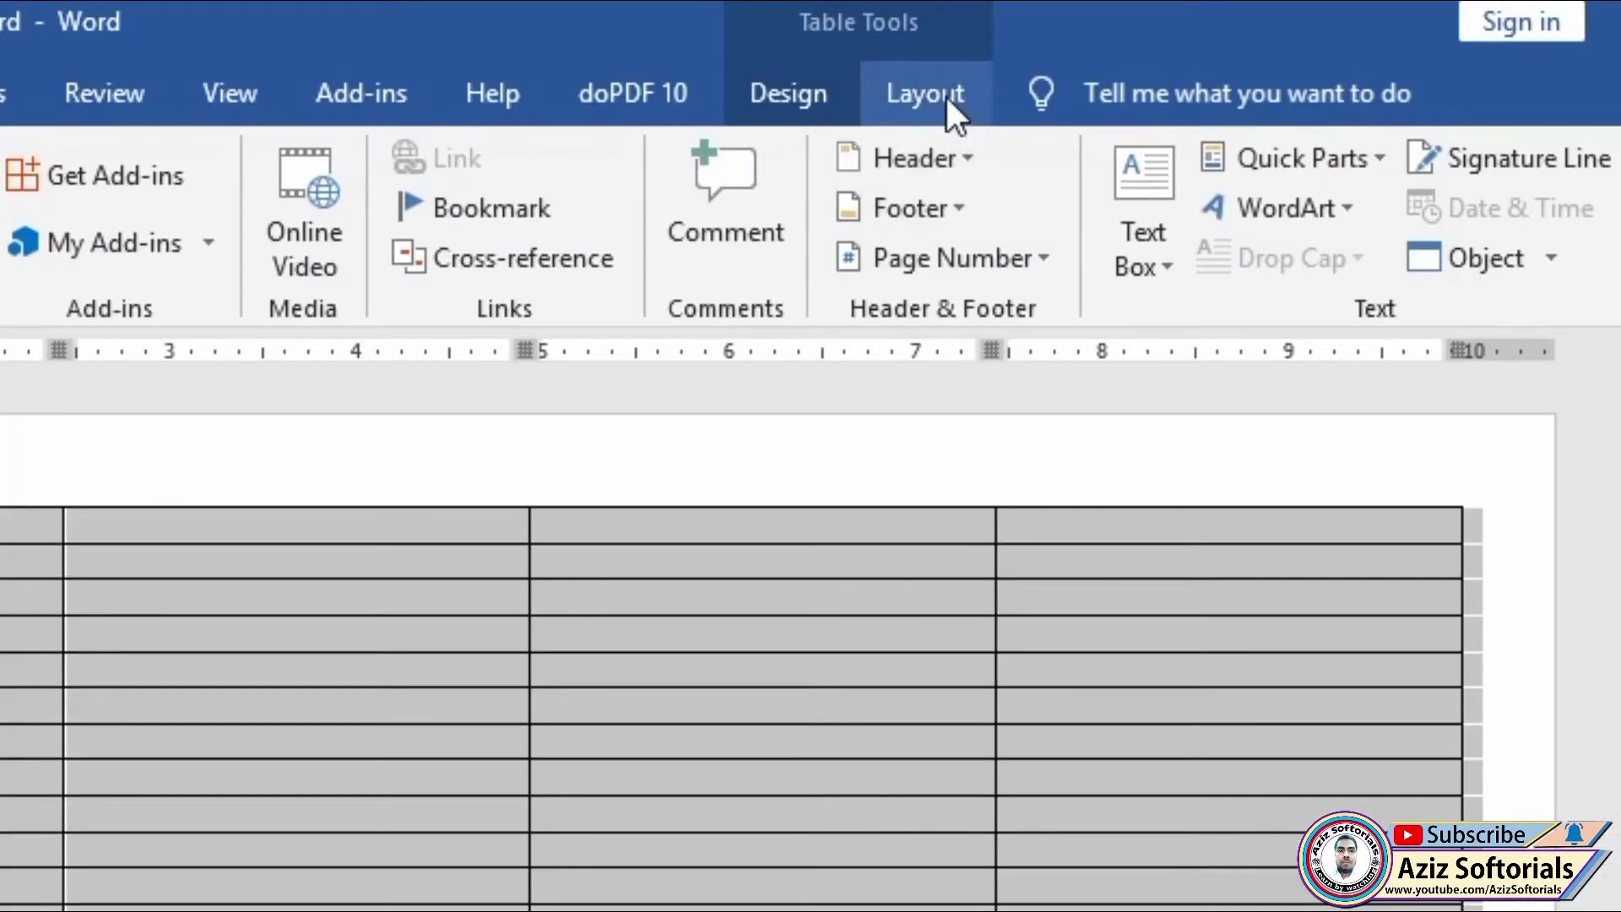
- Set the table's row height to 3.5 inches
click(946, 98)
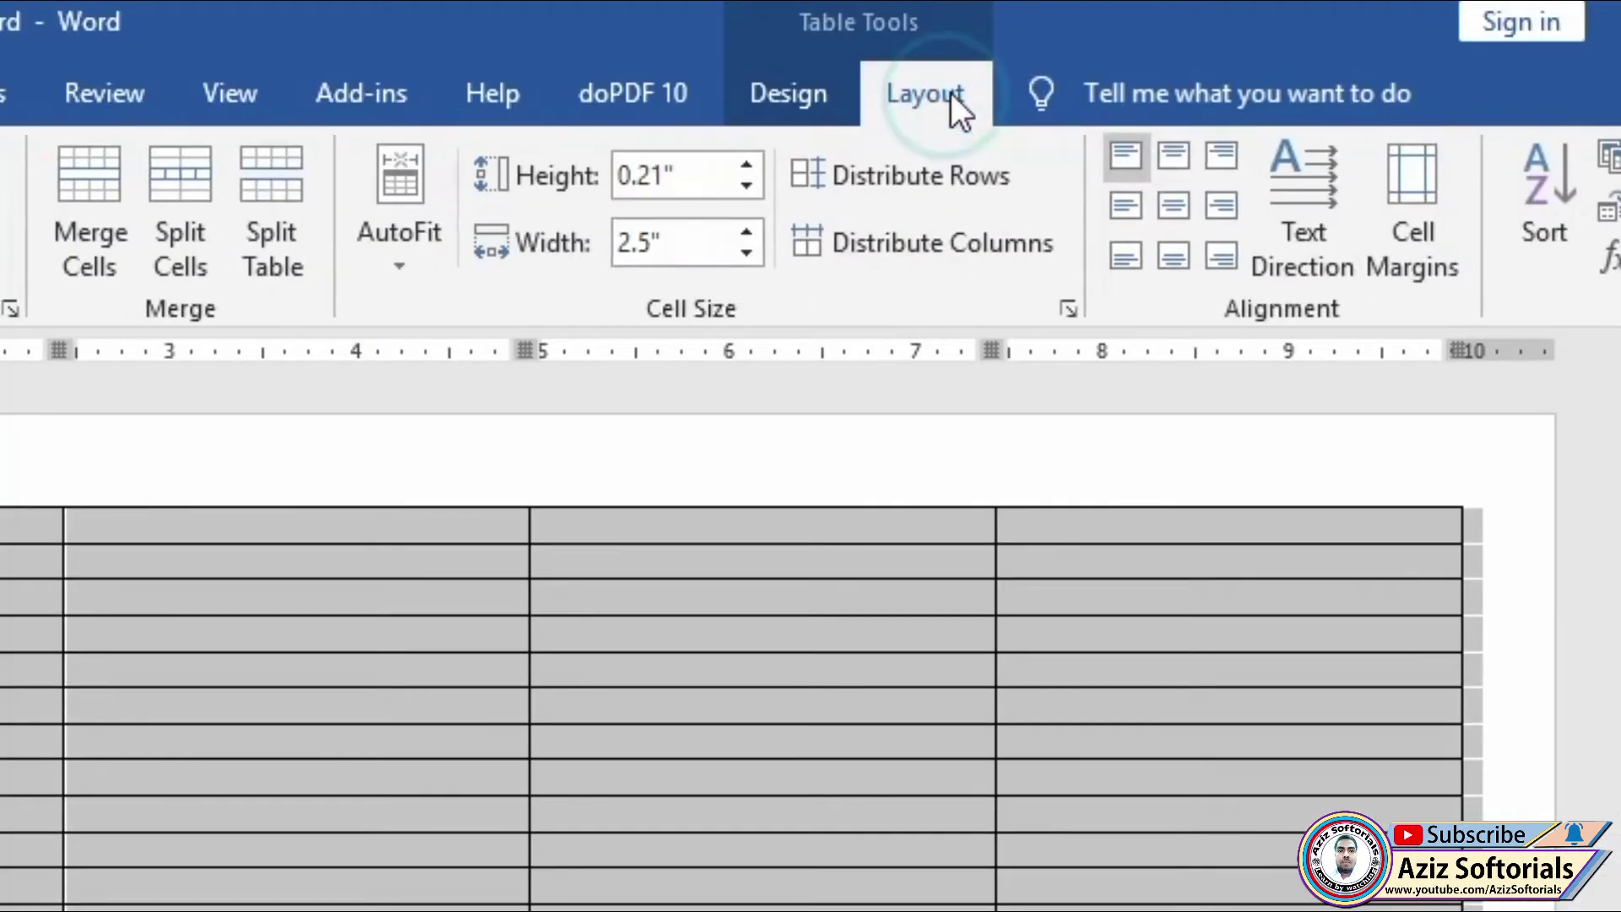
click(691, 175)
text(3.5)
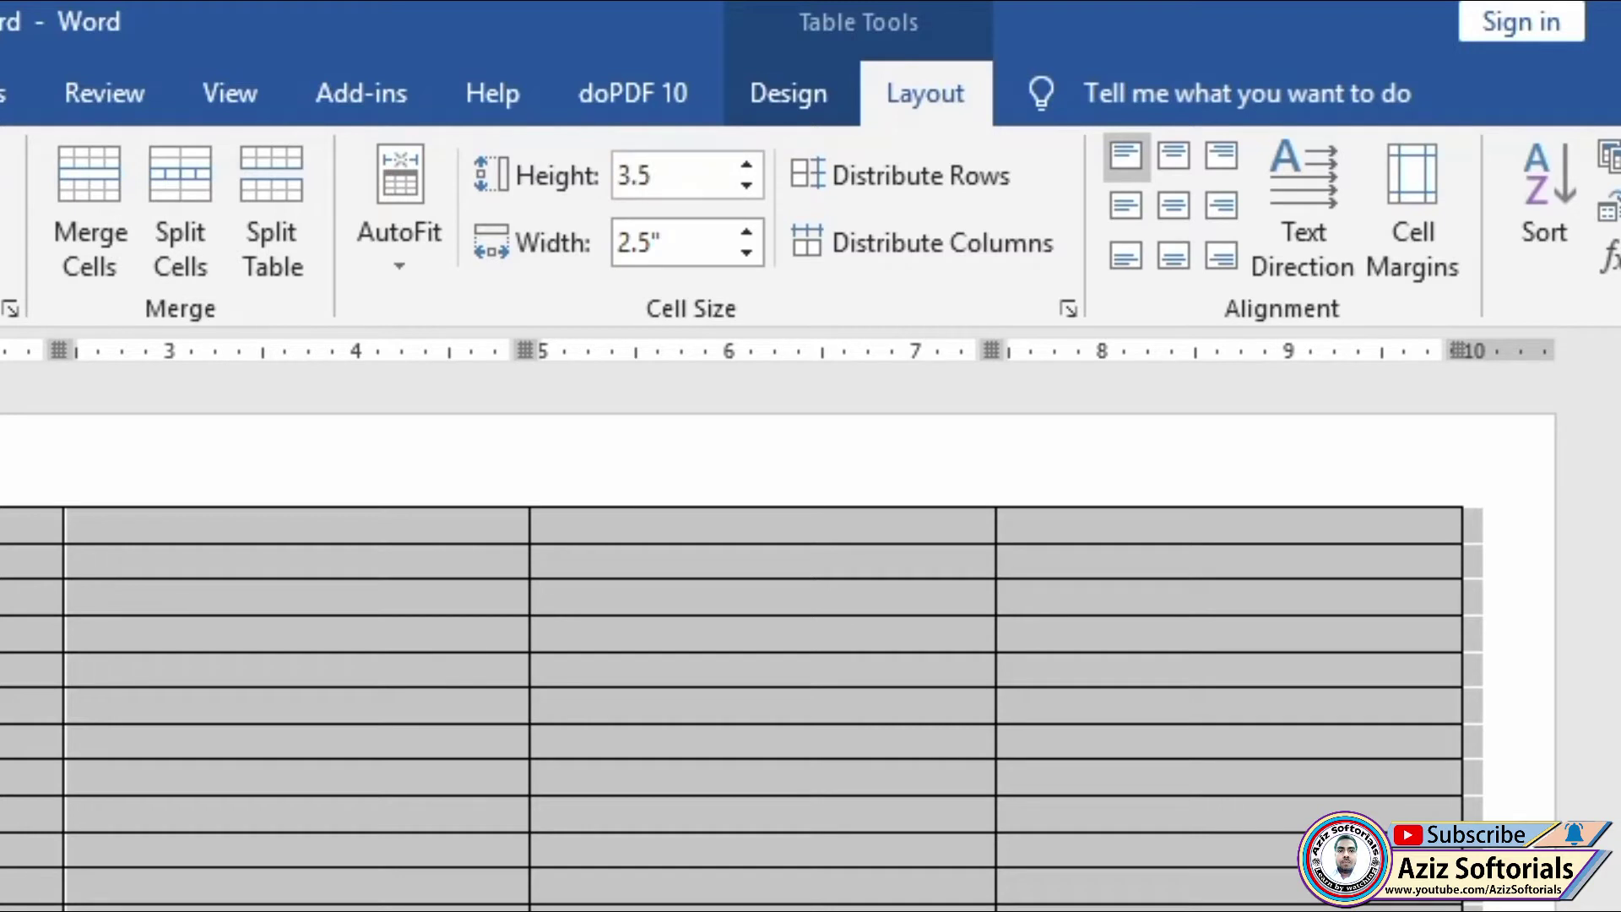
key(Return)
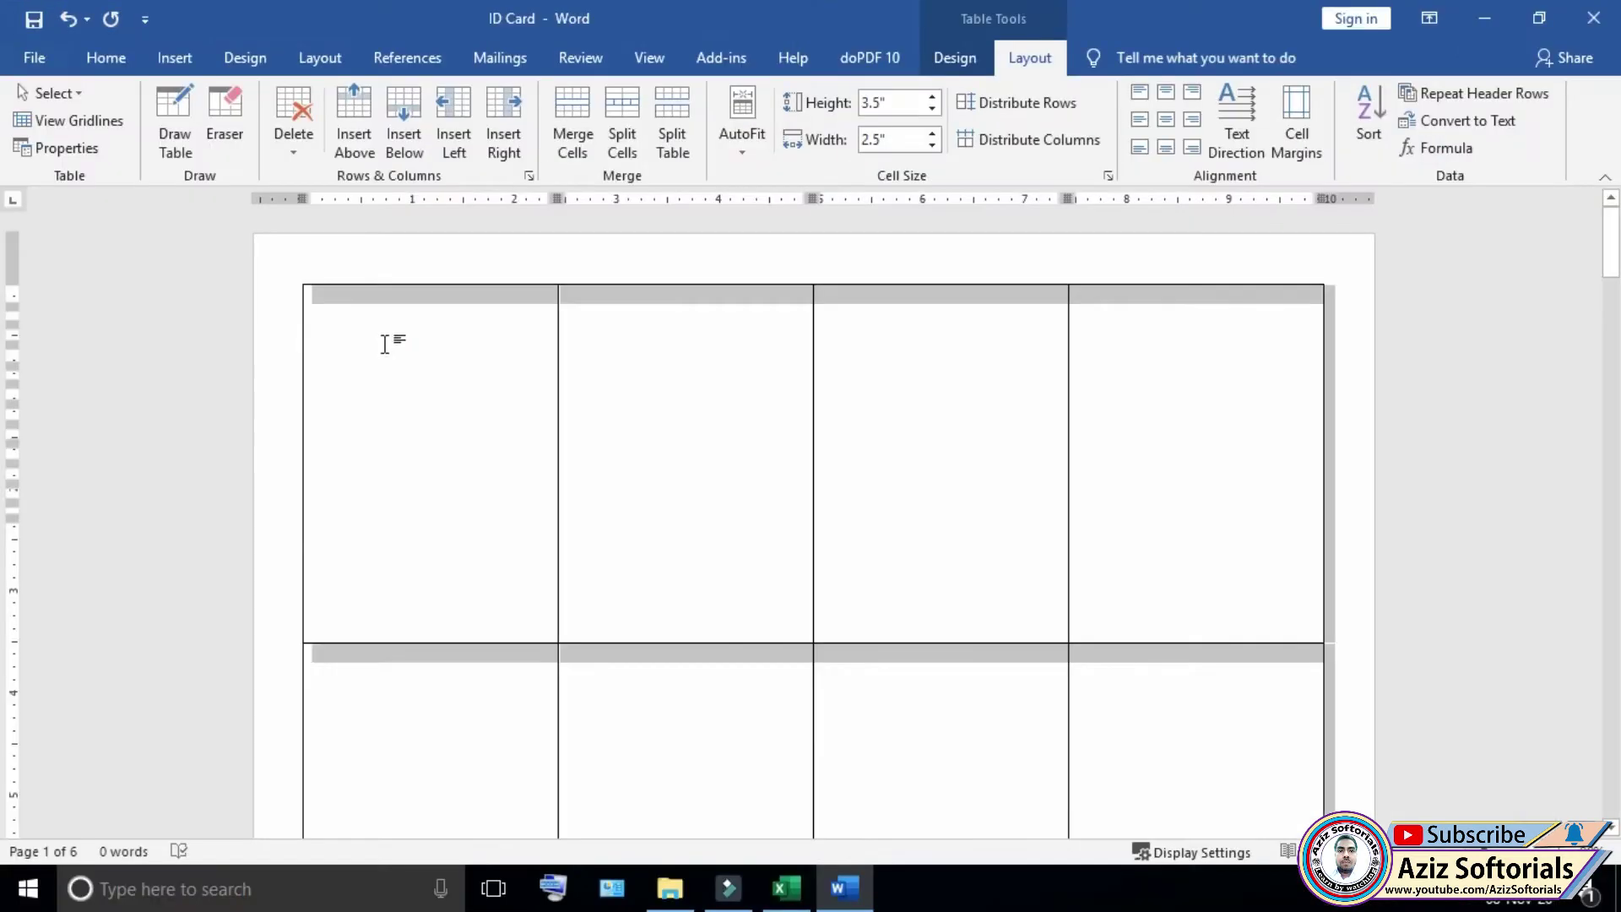
click(387, 342)
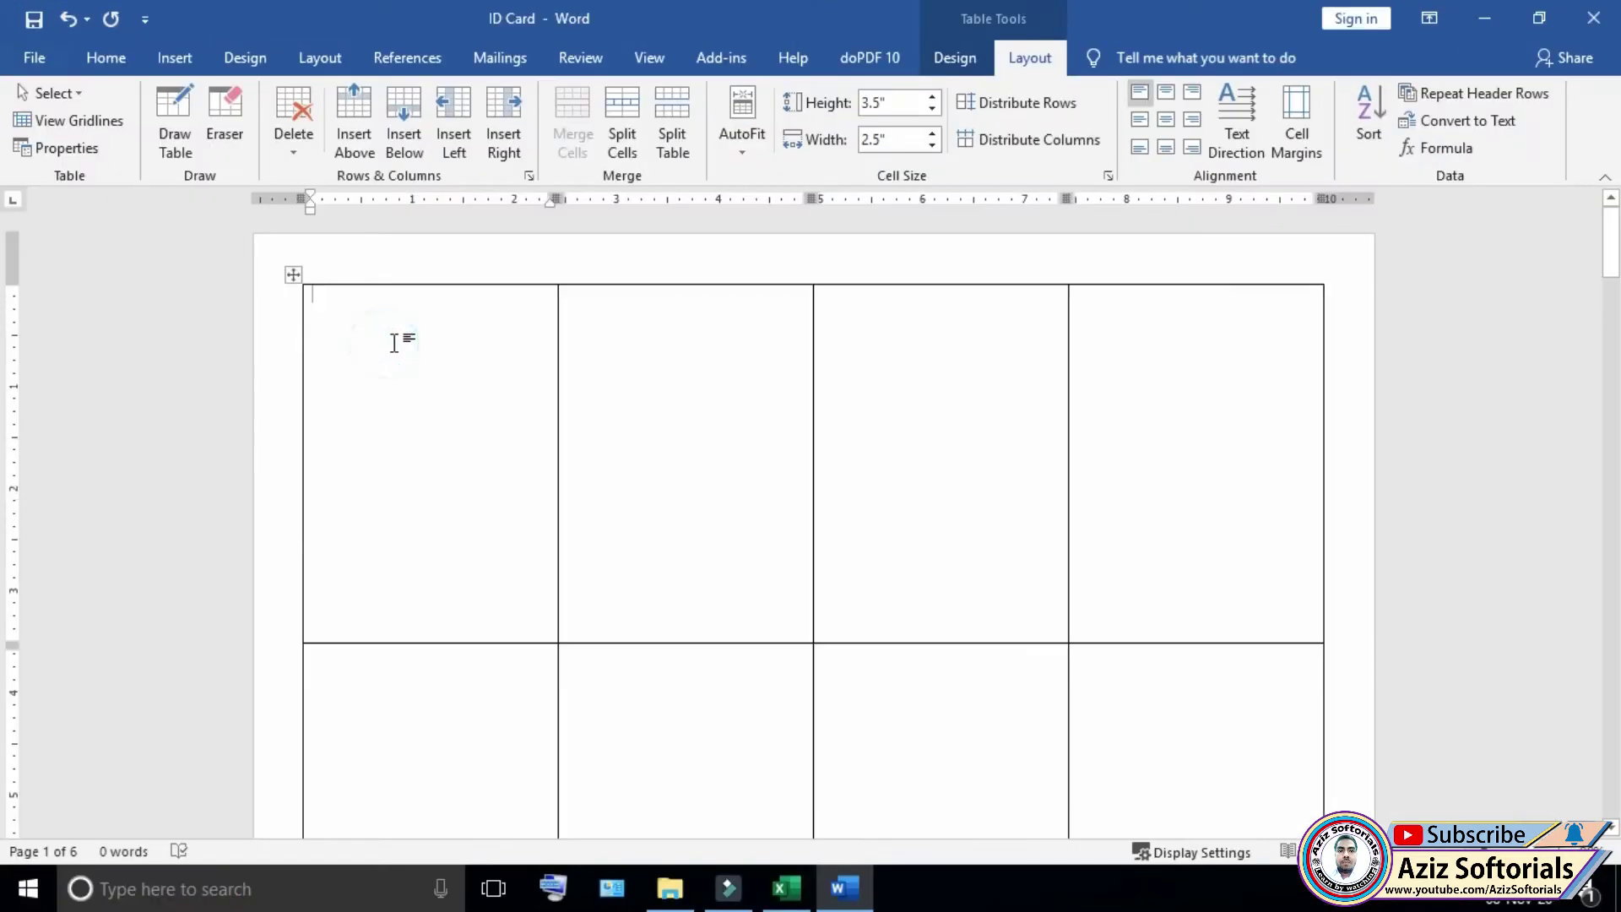
- Save the ID Card document
click(32, 21)
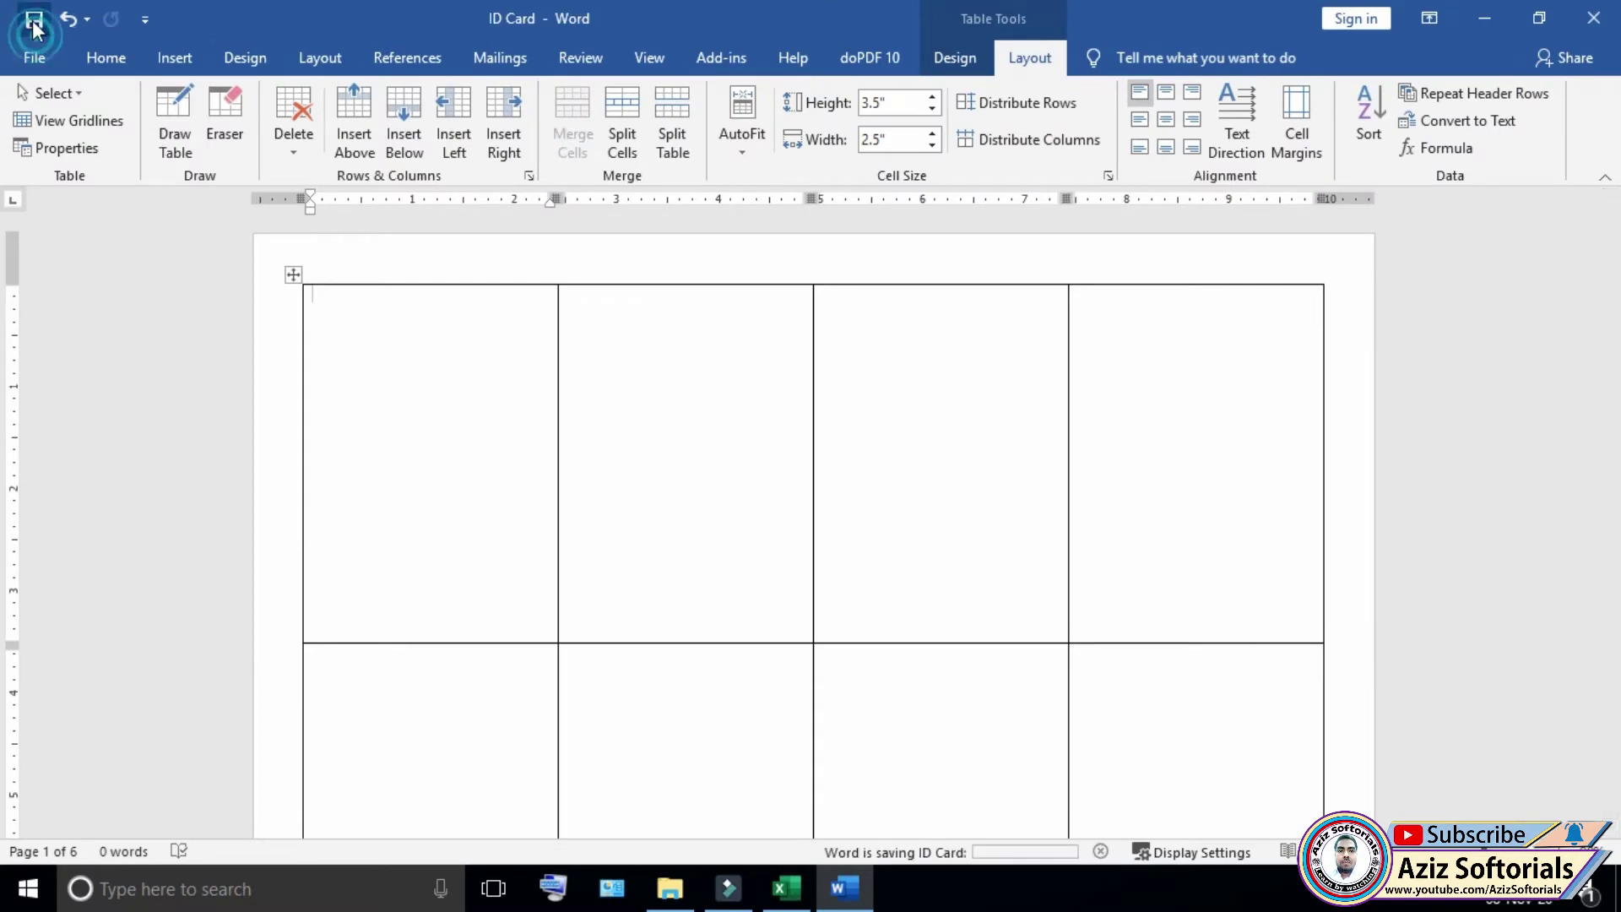
click(114, 57)
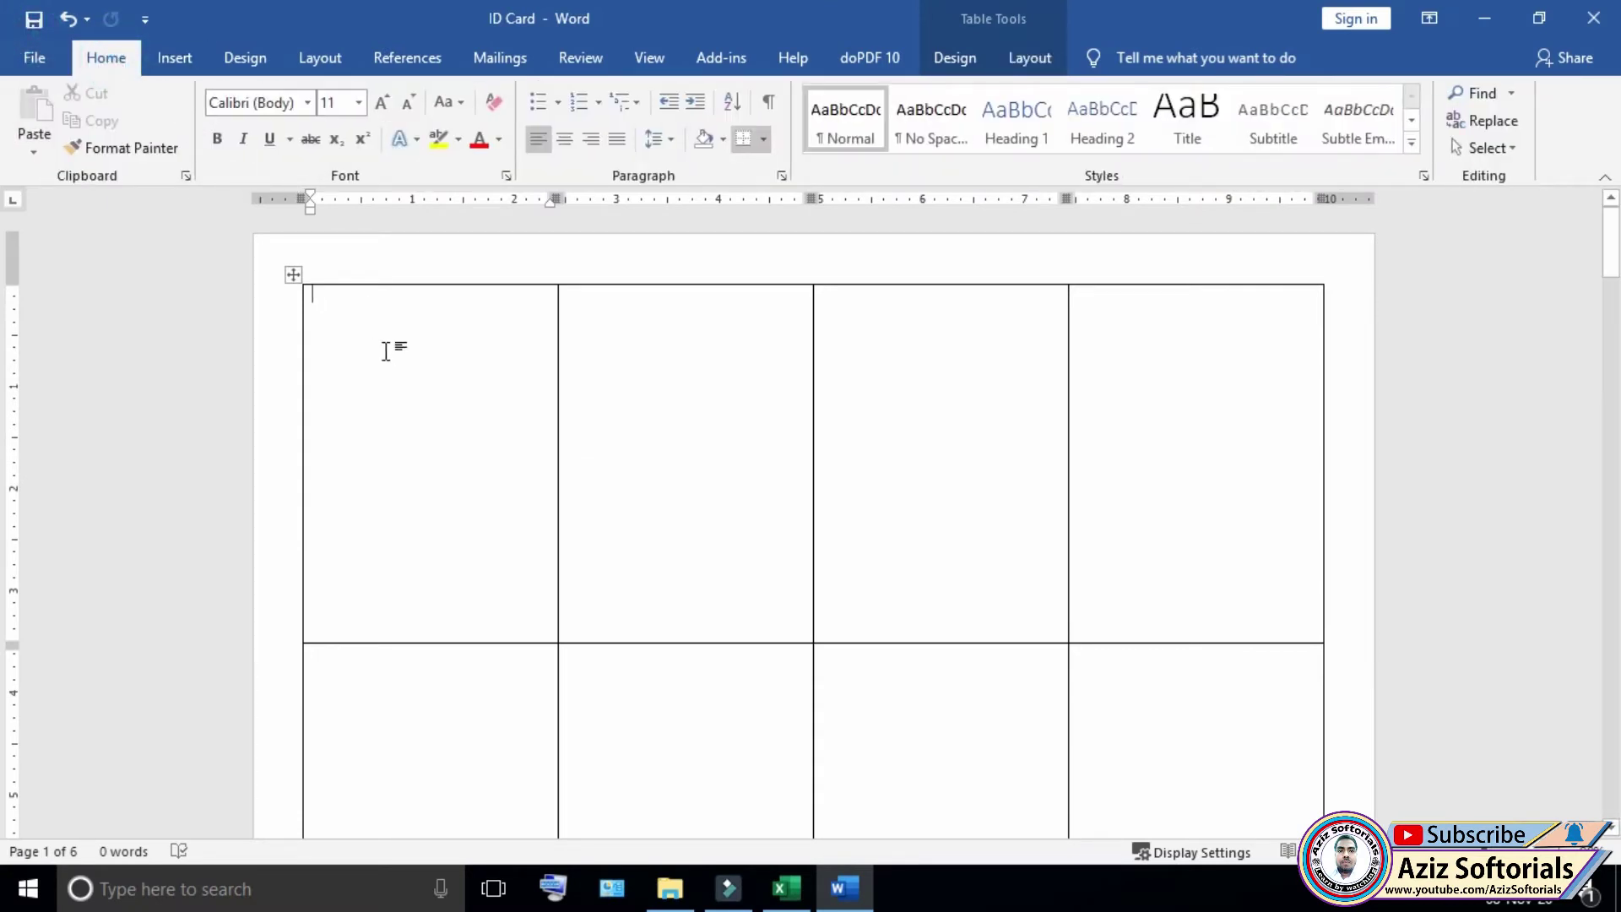
click(174, 57)
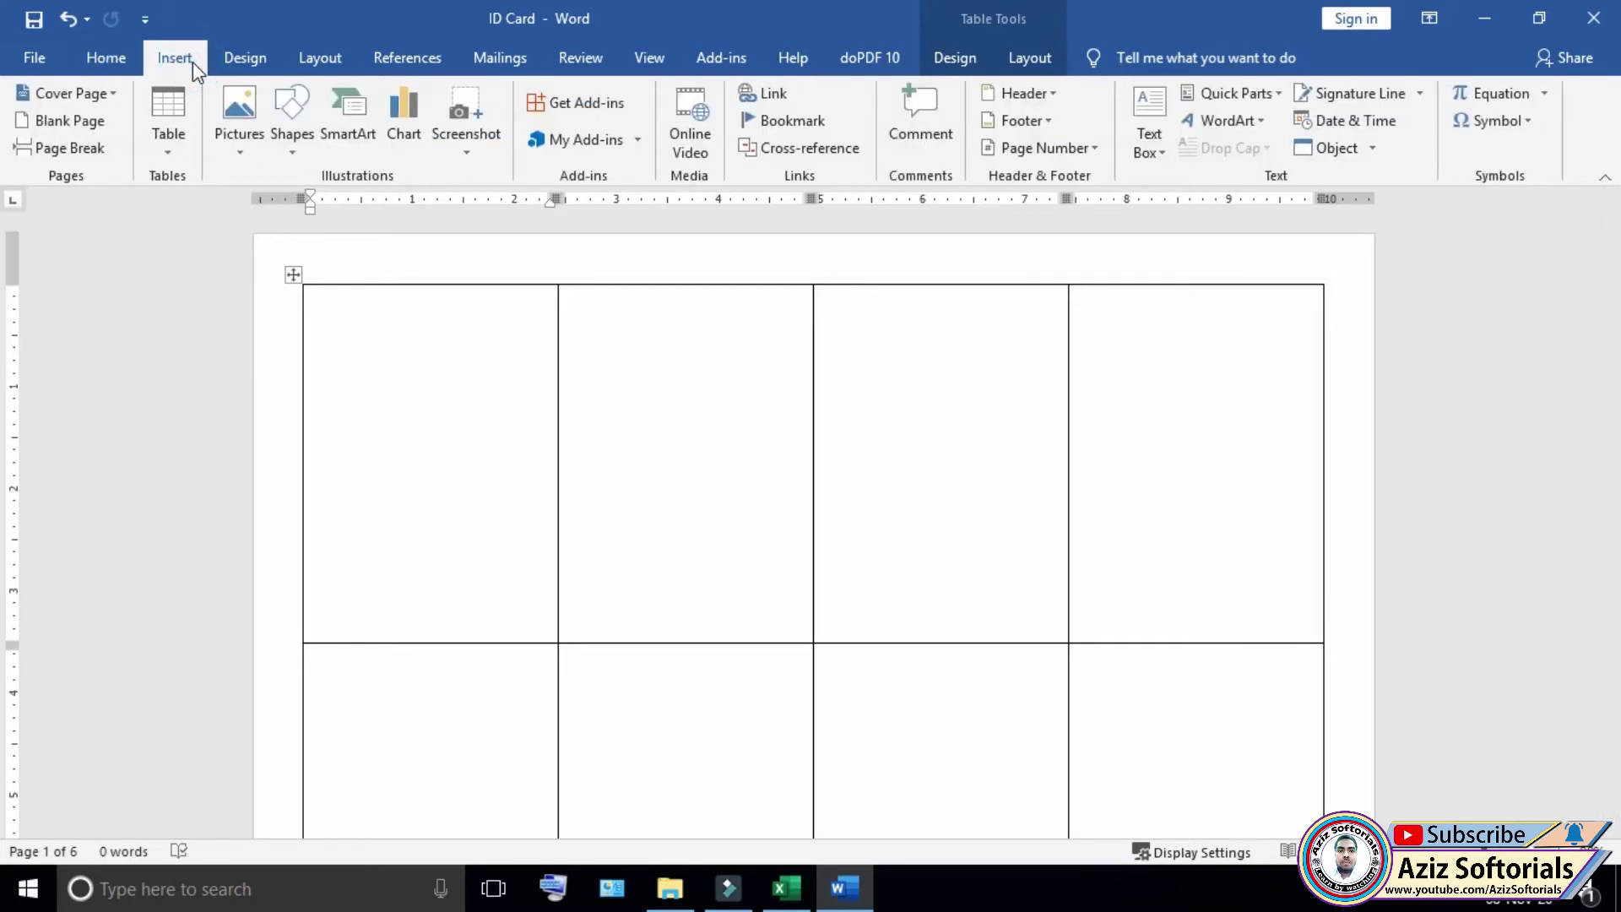
- Place the caret in the first card cell, cancelling a stray shape and removing an extra blank line
click(301, 157)
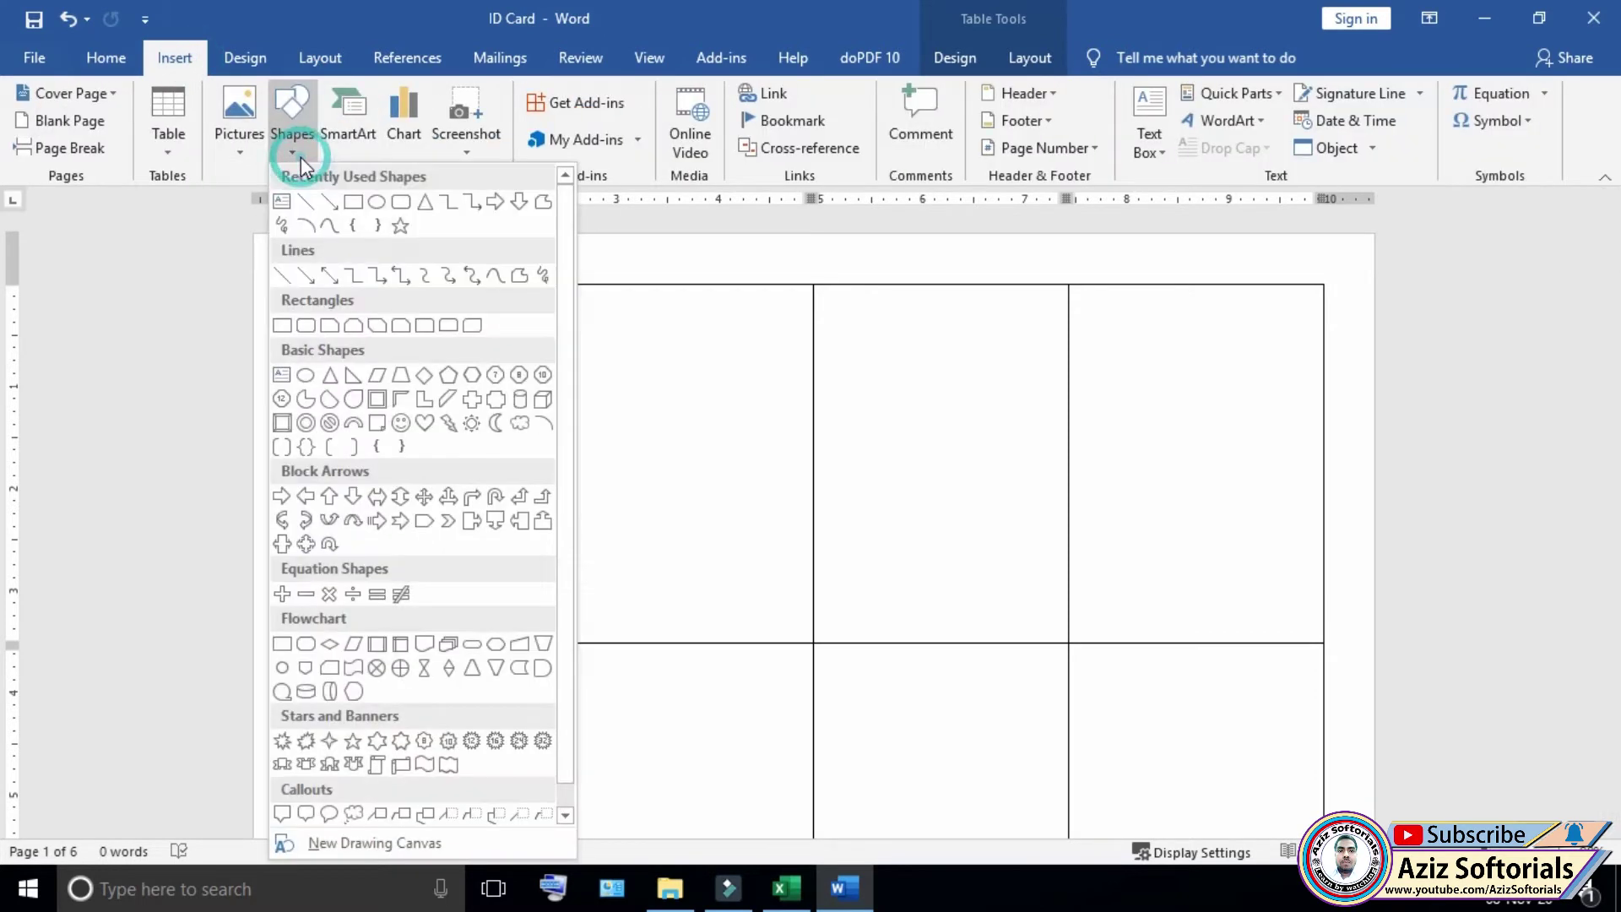
click(353, 204)
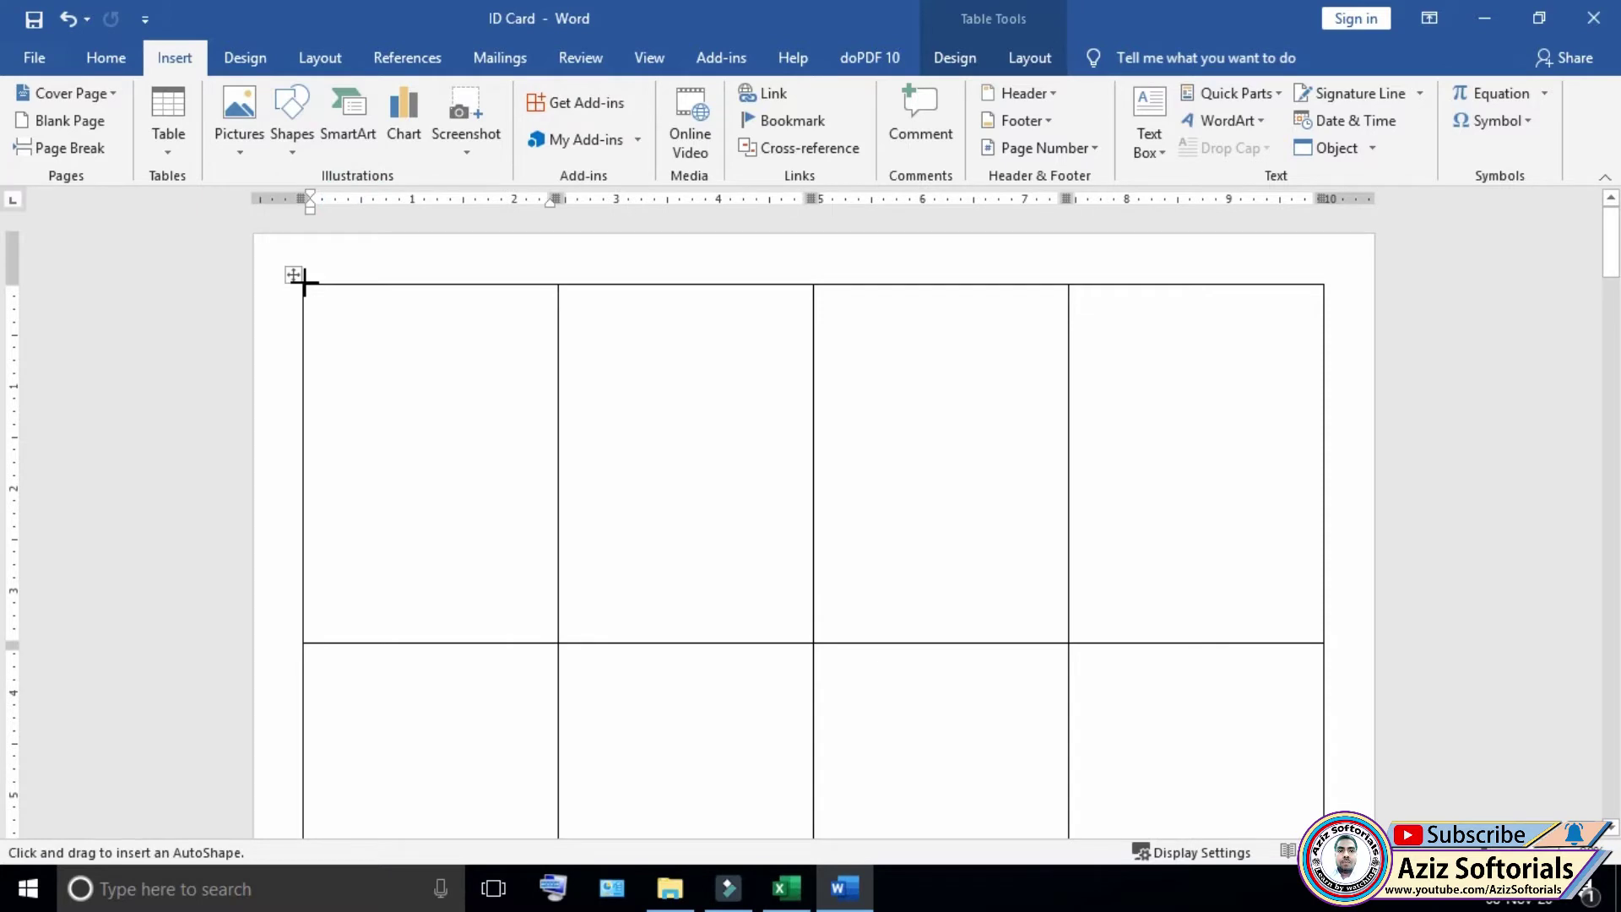
key(Escape)
click(417, 361)
key(Return)
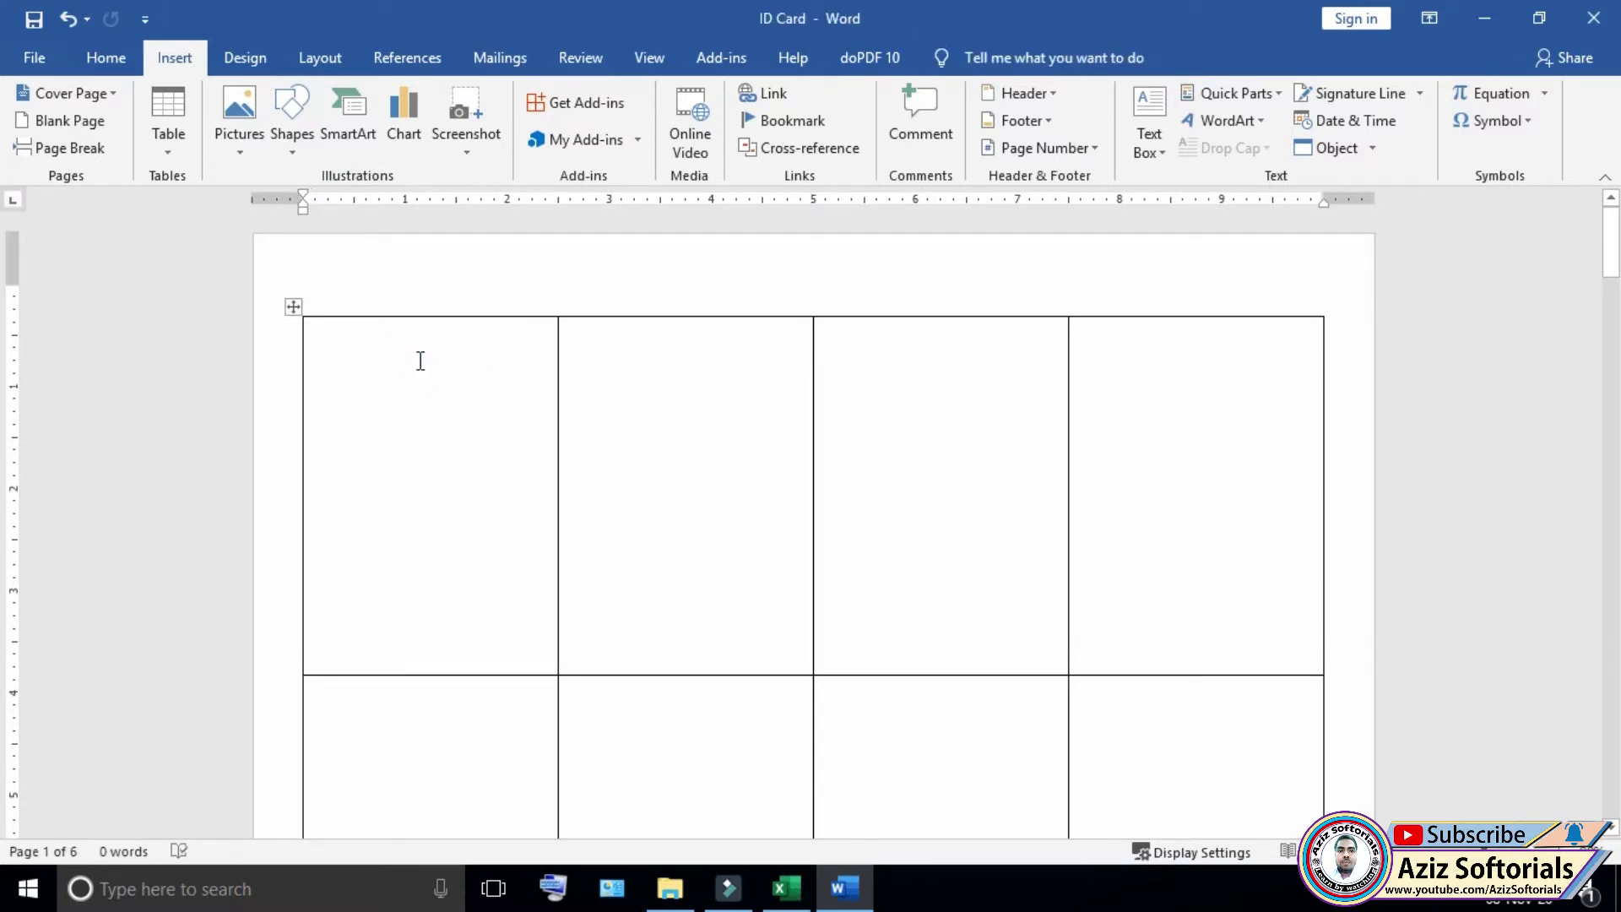
click(338, 376)
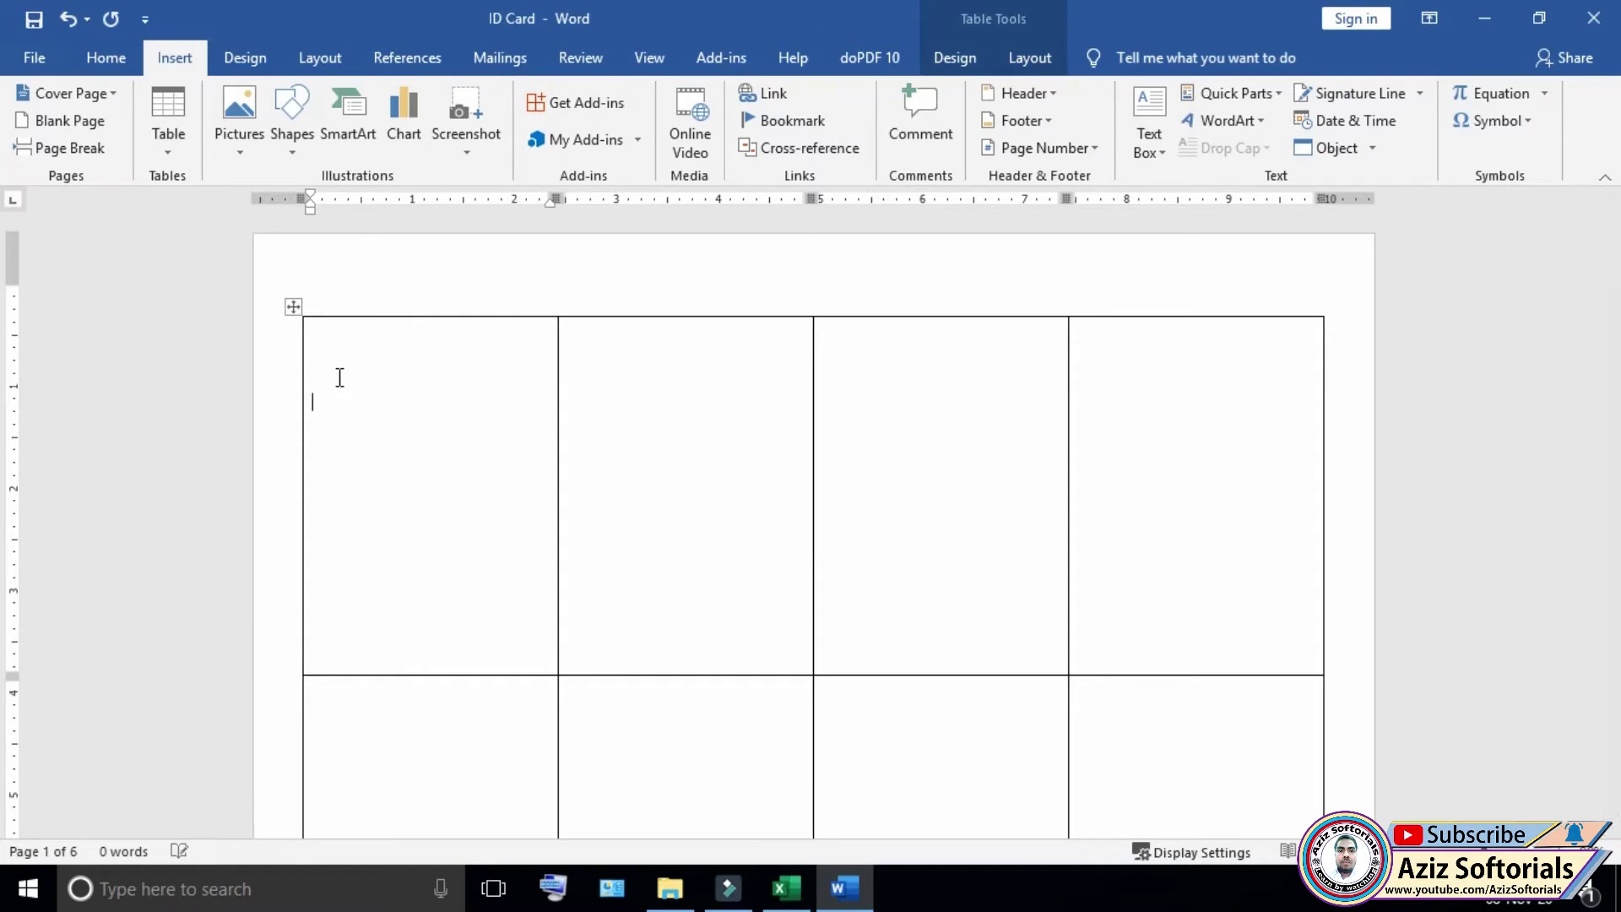
click(330, 263)
key(Delete)
click(358, 324)
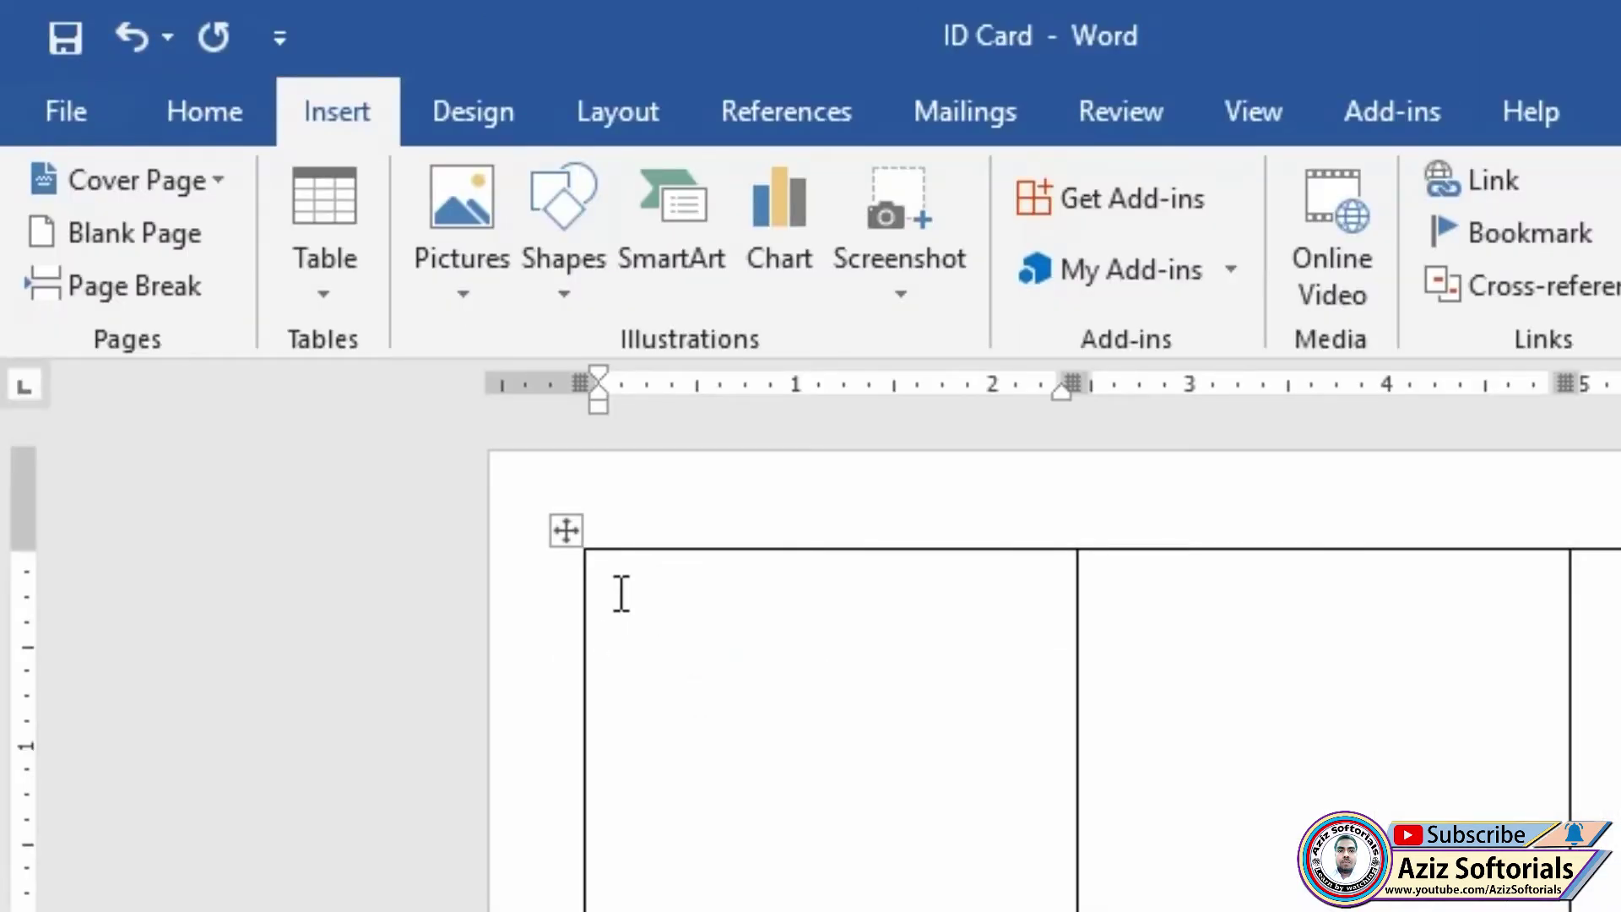
- Draw a rounded-rectangle banner across the top of the first card cell
click(548, 302)
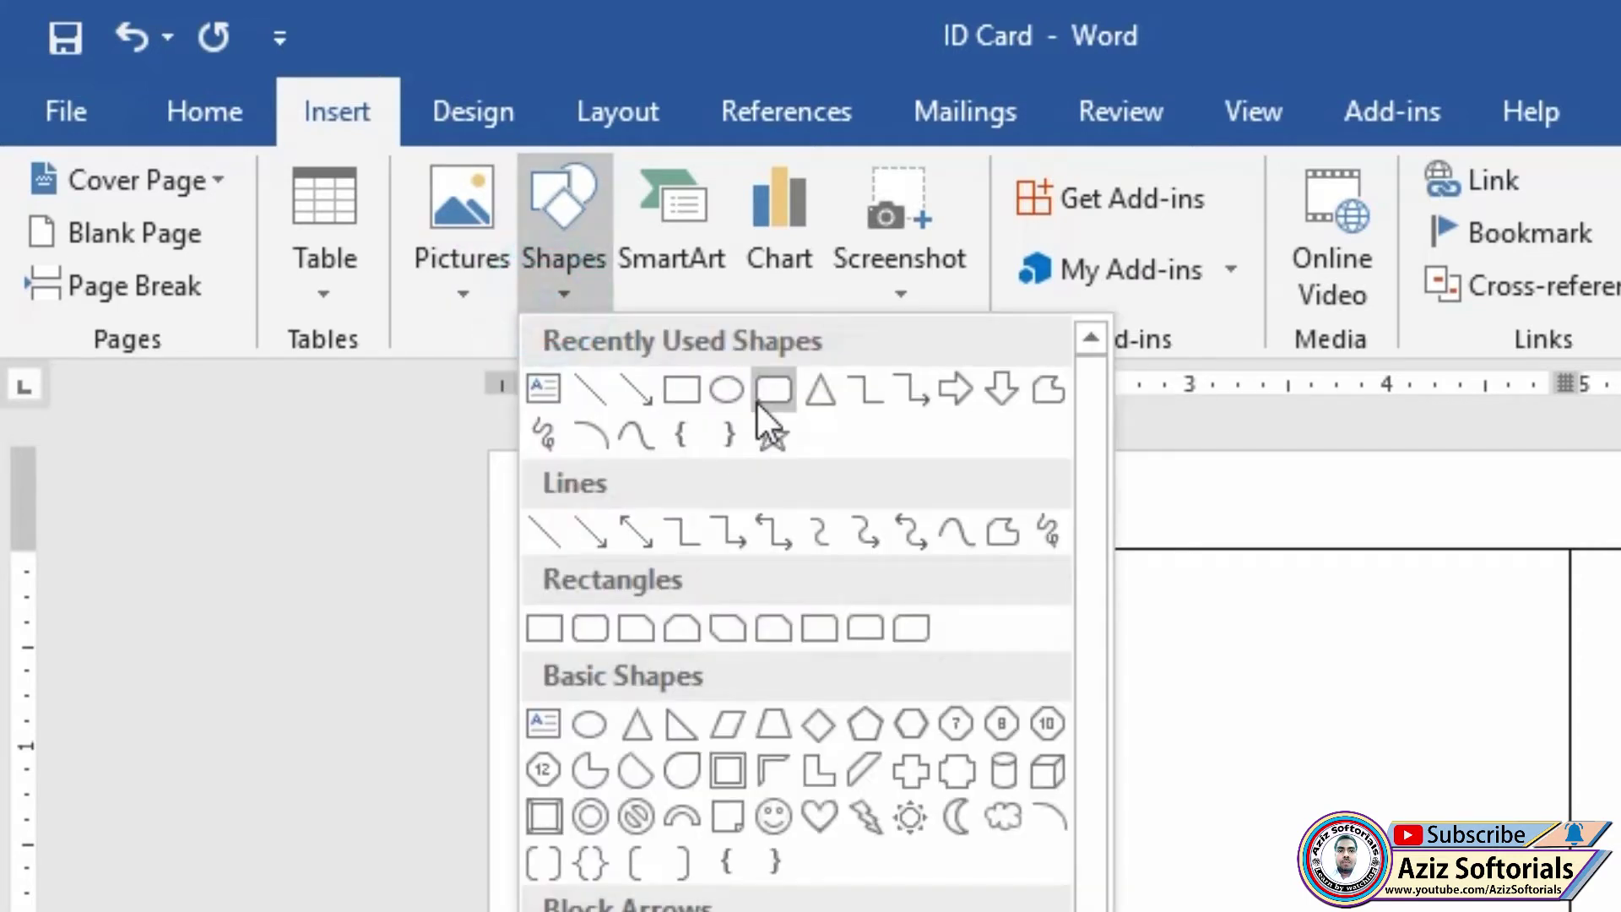
click(763, 392)
drag(589, 550, 1076, 667)
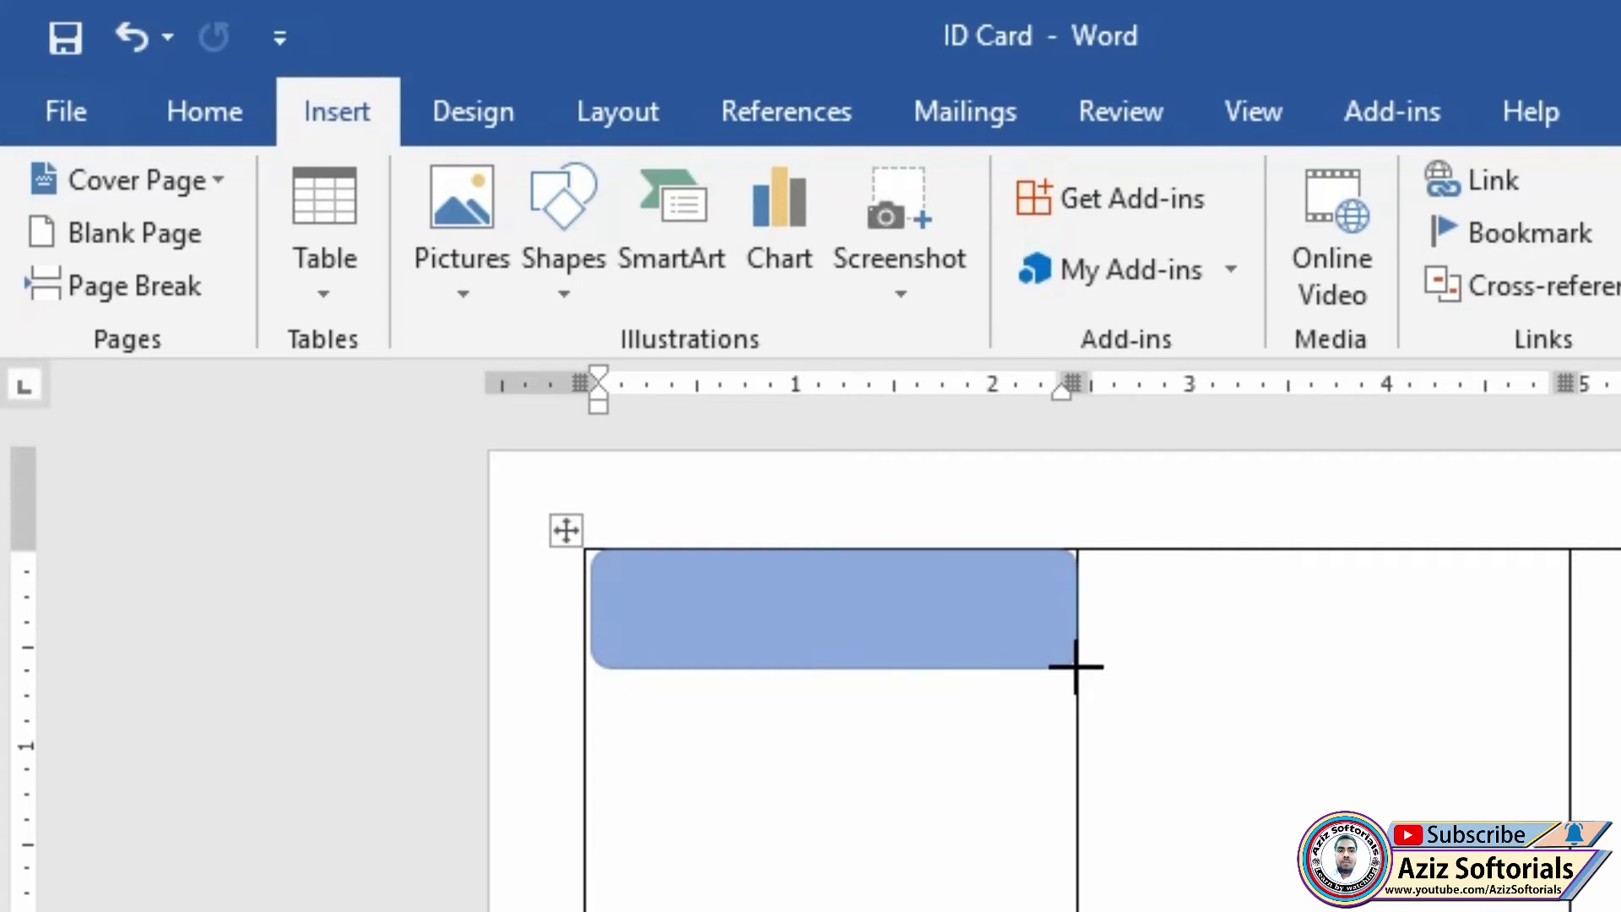
drag(1076, 667, 1072, 666)
- Add the channel name as banner text, enlarged and bold
right_click(953, 623)
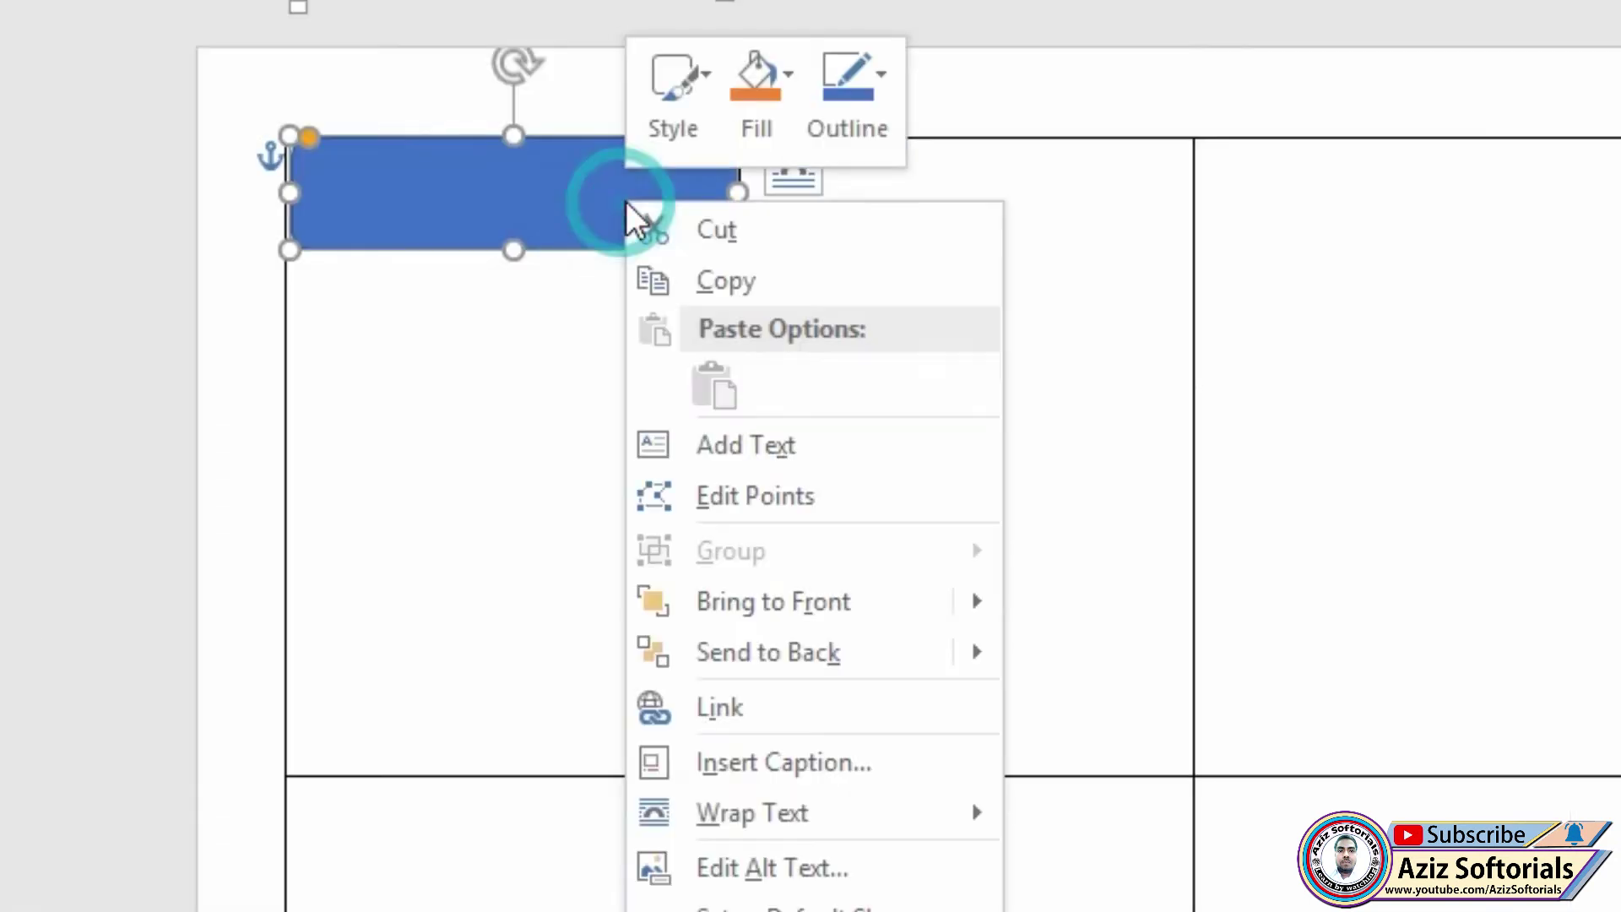
click(756, 445)
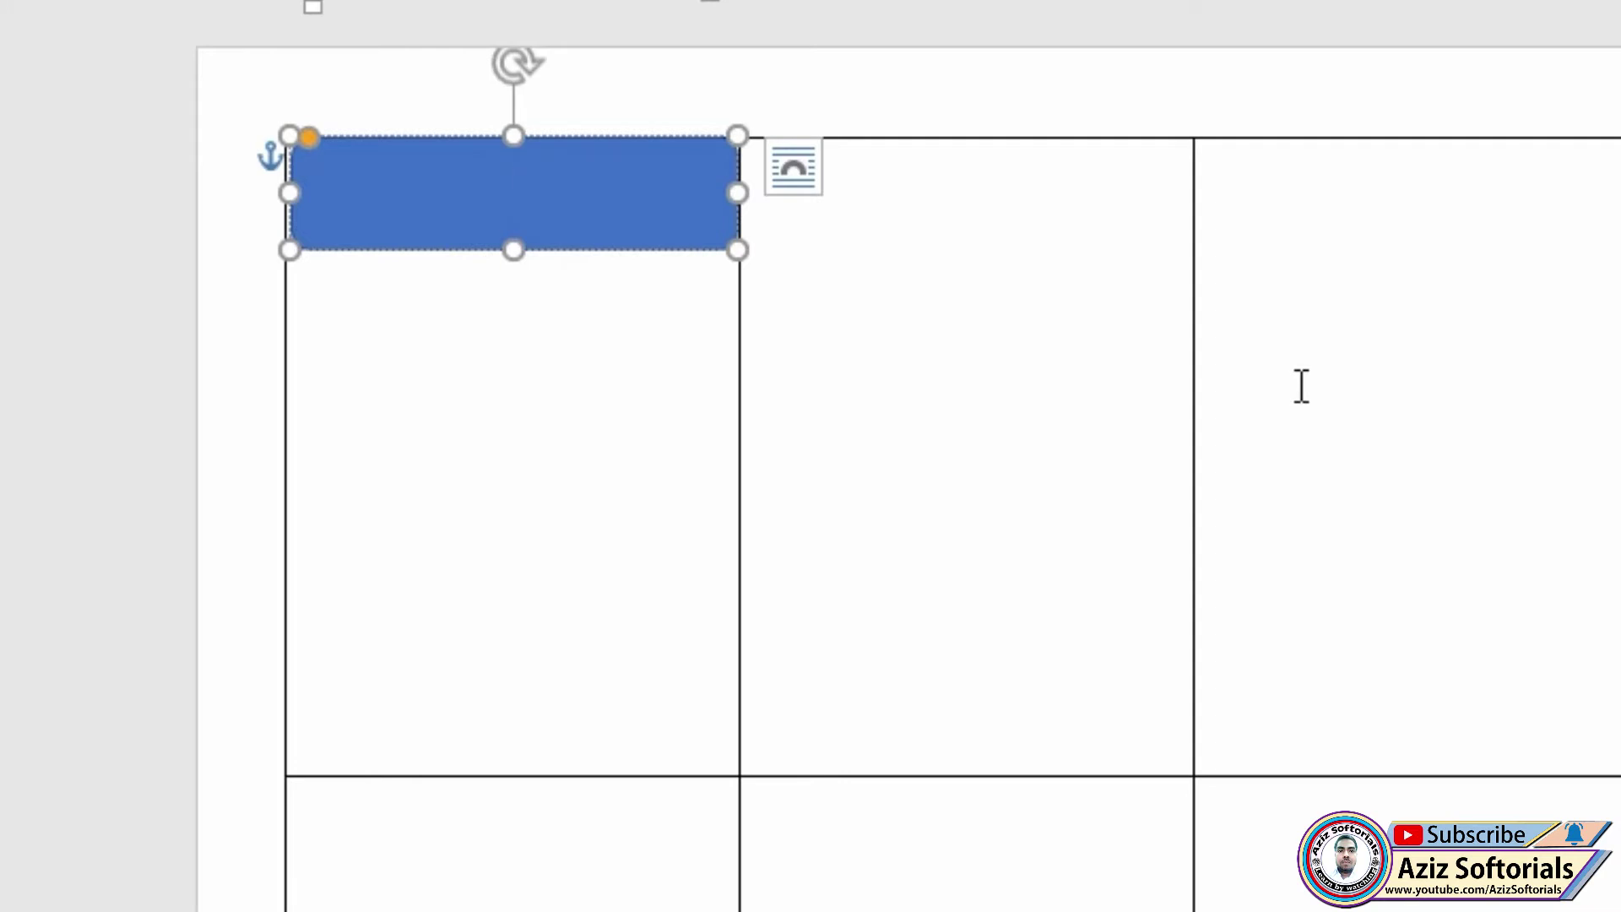
text(A)
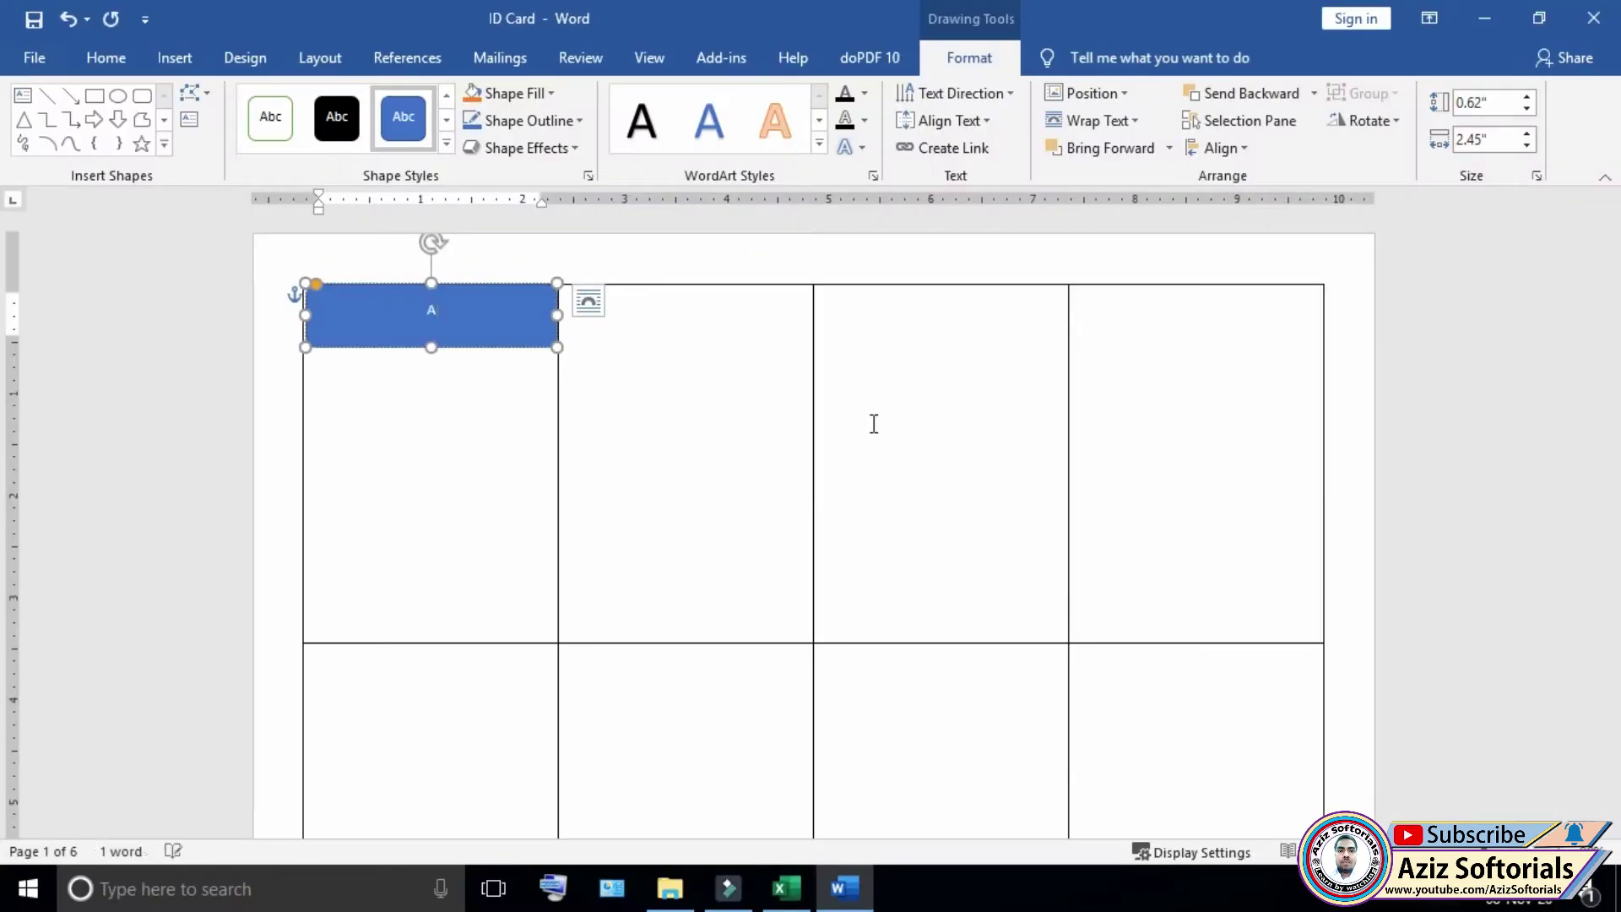
text(ziz Sof)
text(torai)
text(l)
key(BackSpace)
key(BackSpace)
key(BackSpace)
text(ials)
key(ctrl+a)
key(ctrl+bracketright)
key(ctrl+bracketright)
key(ctrl+bracketright)
key(ctrl+bracketright)
key(ctrl+bracketright)
key(ctrl+bracketright)
key(ctrl+bracketright)
key(ctrl+bracketright)
key(ctrl+bracketright)
key(ctrl+bracketright)
key(ctrl+bracketright)
key(ctrl+bracketright)
key(ctrl+b)
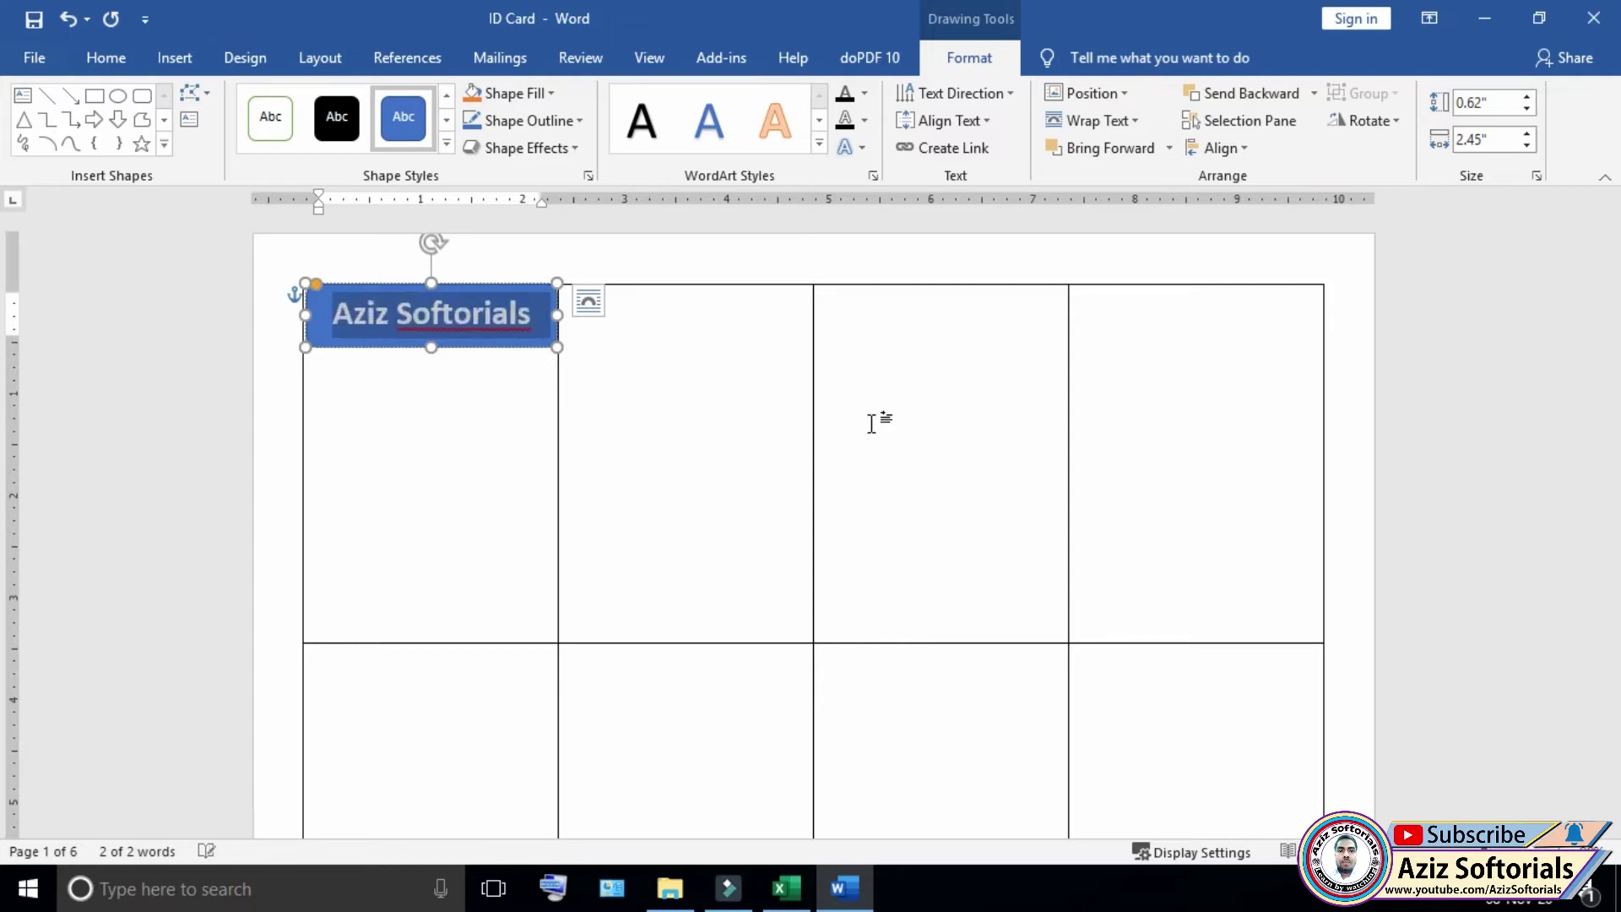
click(444, 402)
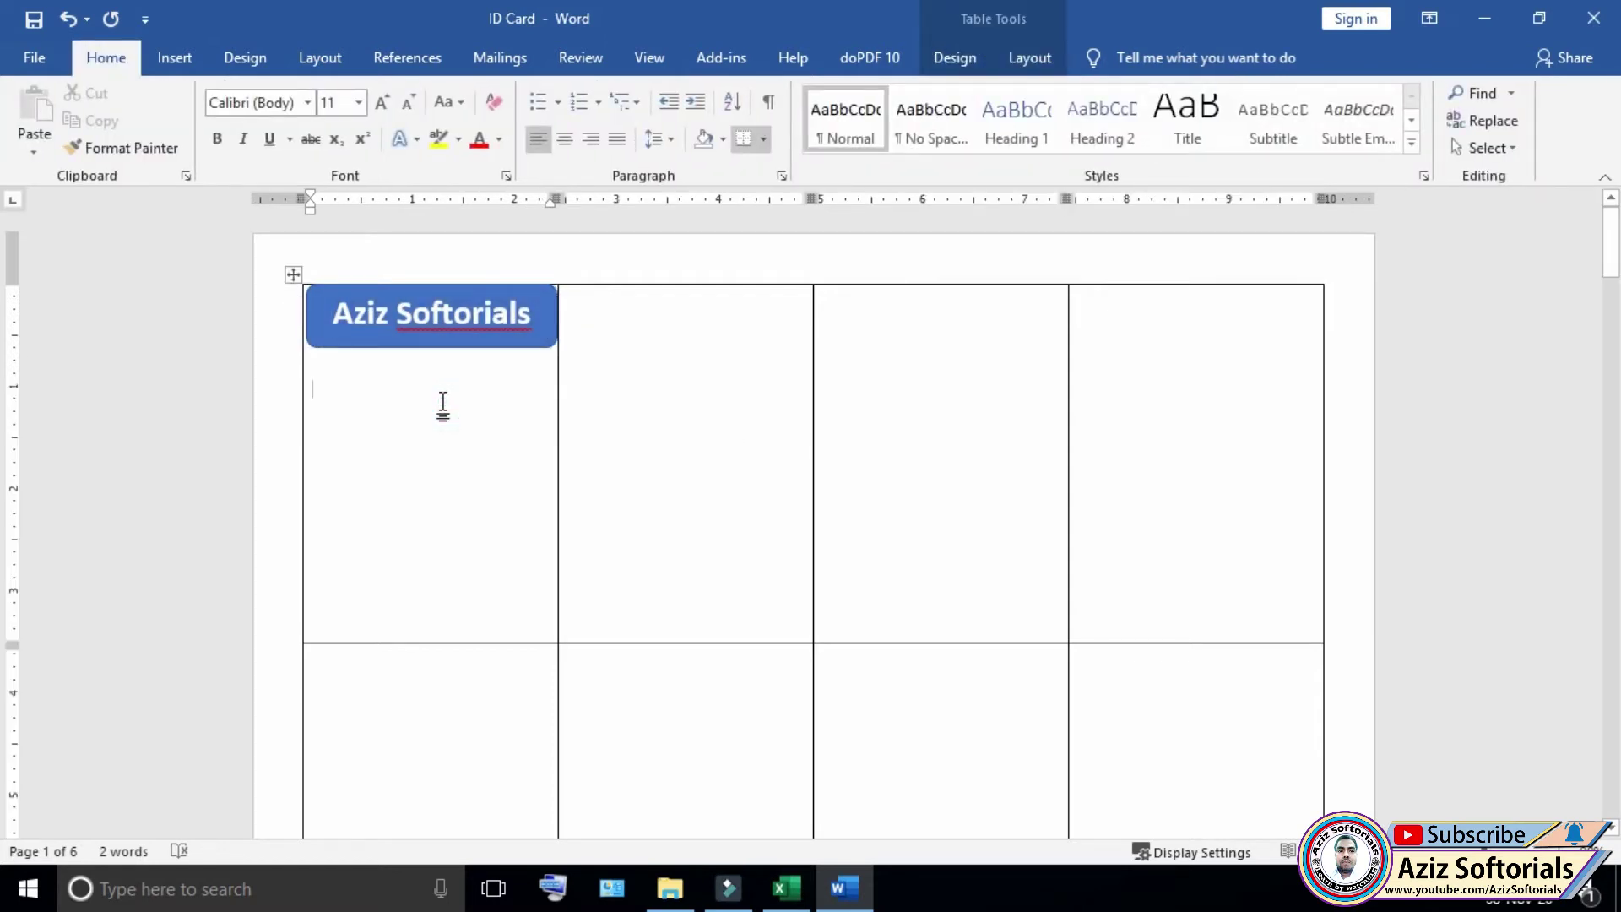
- Type 'Employee ID Card' under the banner and insert a 1x1 table below it
text(Employee I)
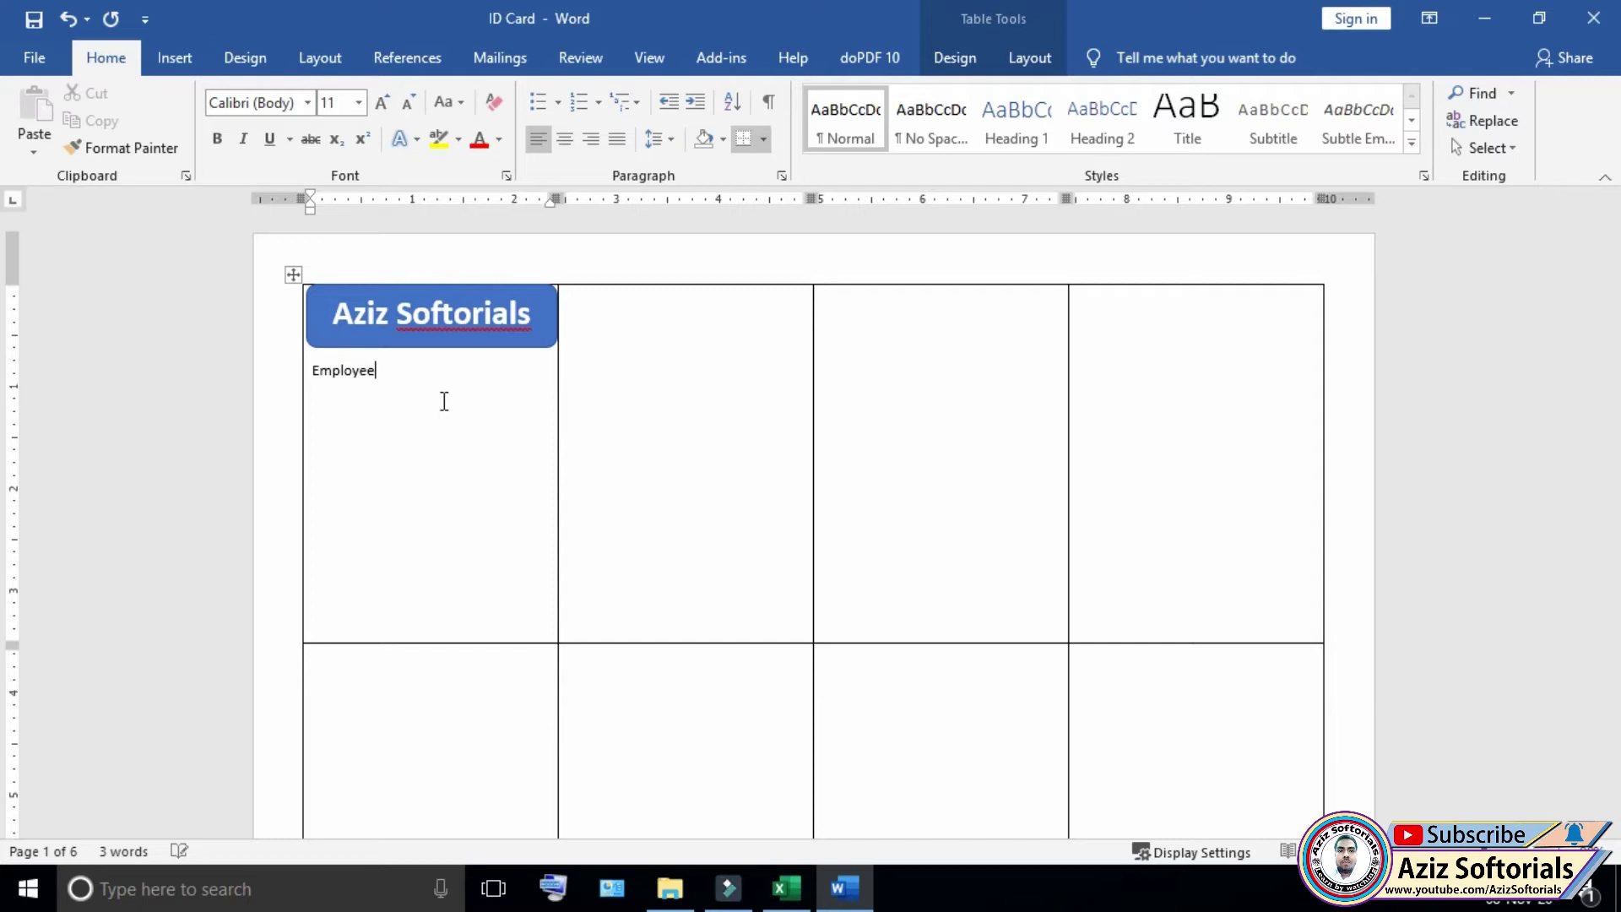
text(D Card)
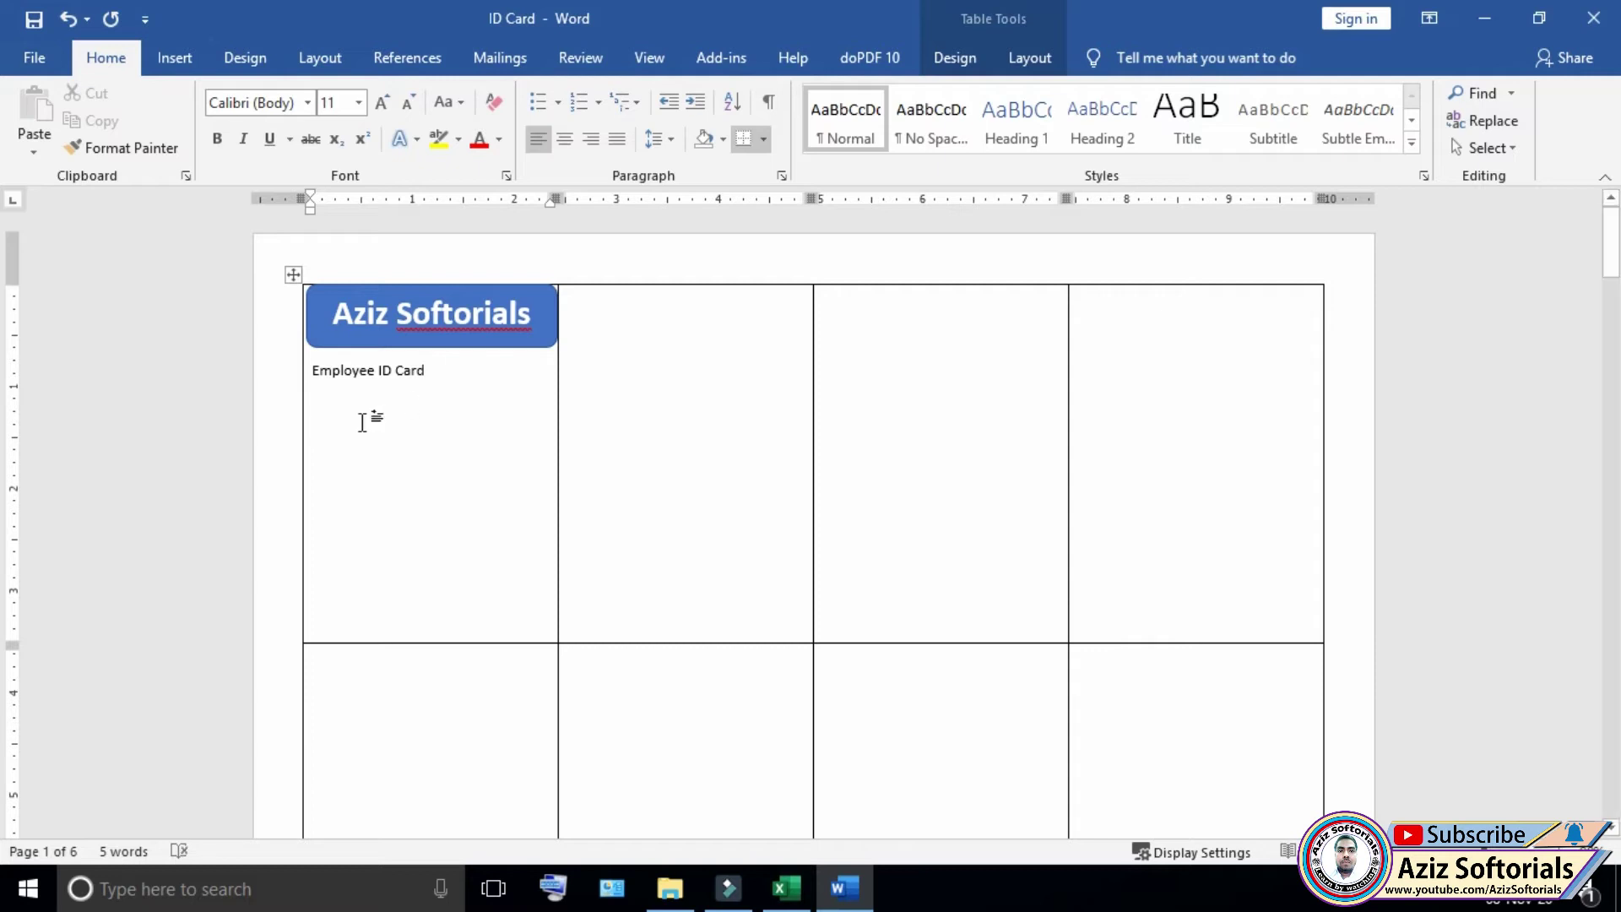
click(324, 410)
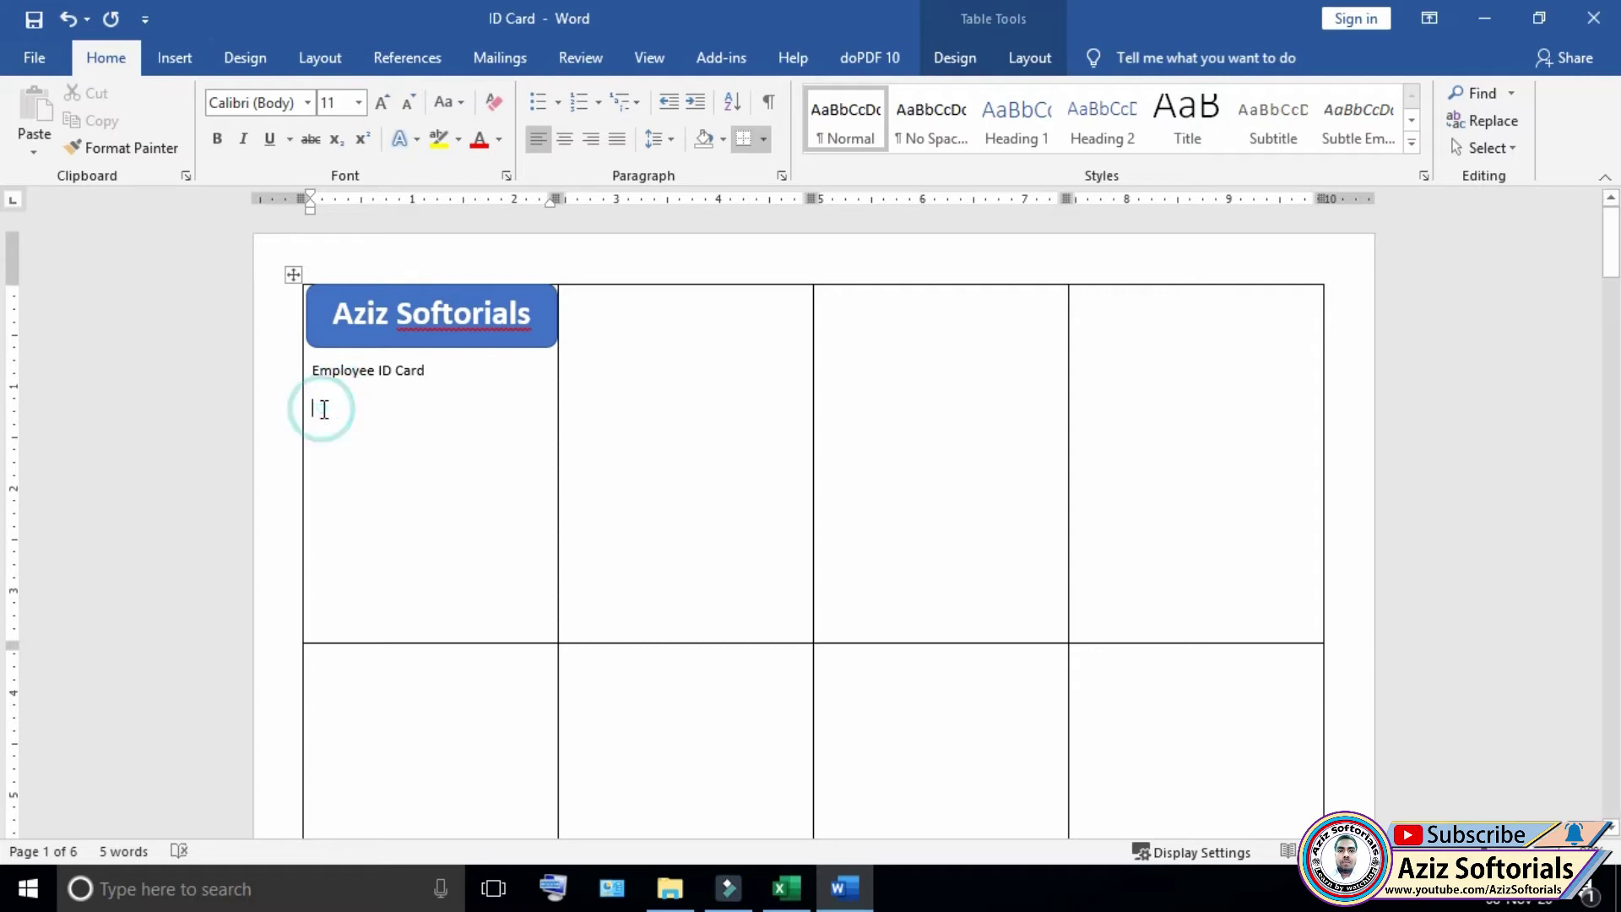
click(171, 59)
click(168, 154)
click(161, 203)
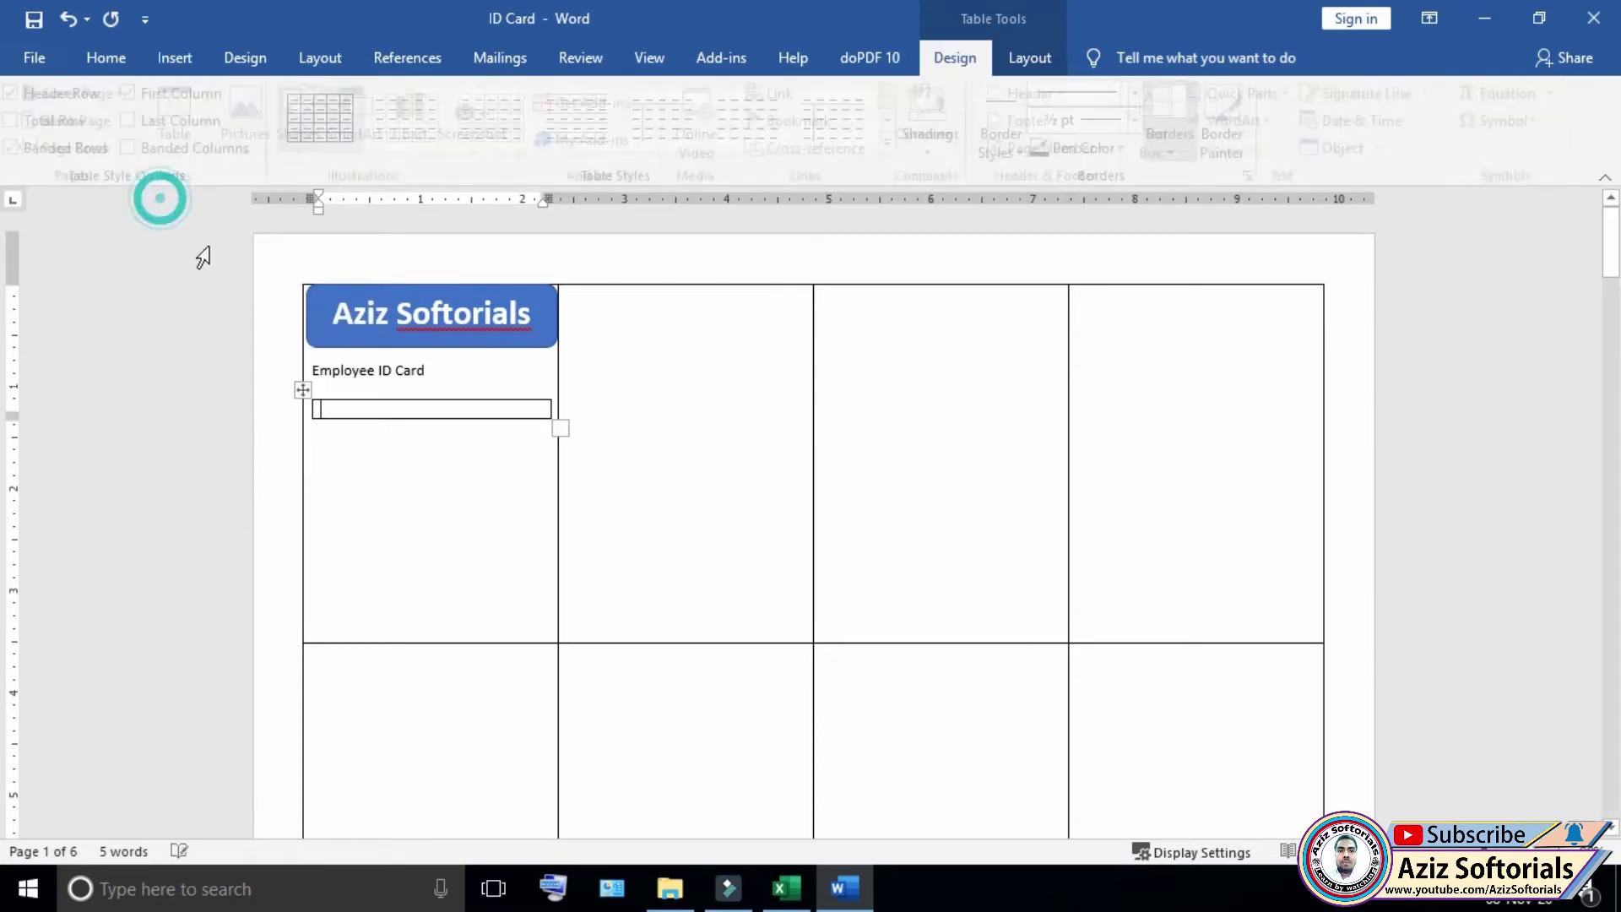
click(304, 391)
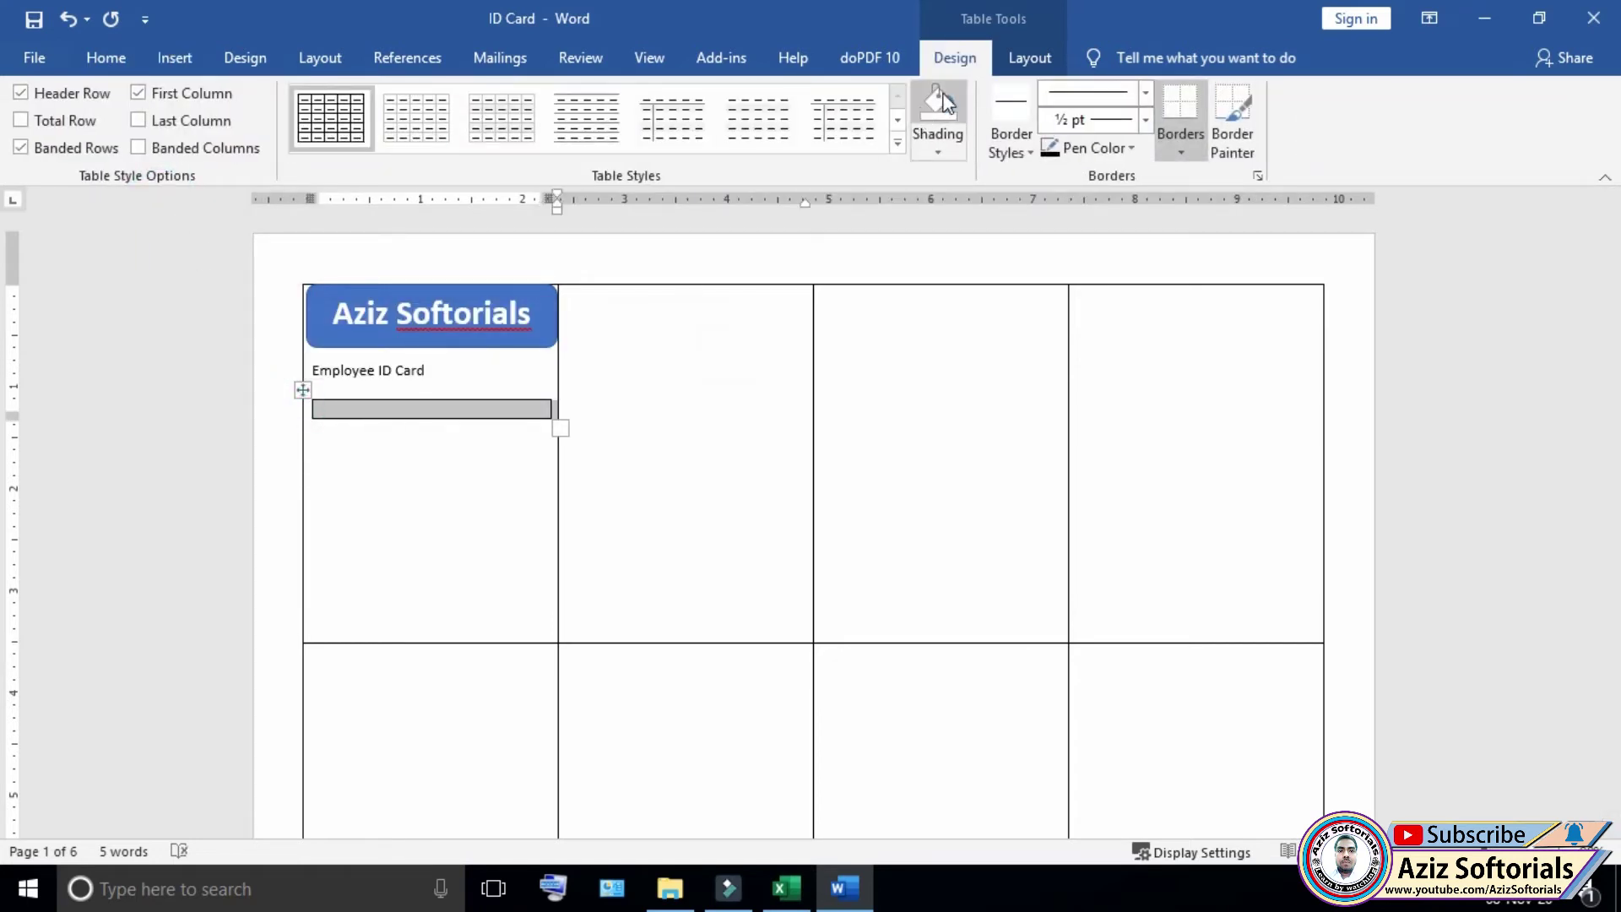
- Size the photo box to 1 inch high by 0.8 inch wide and move it toward the cell centre
click(1030, 58)
click(895, 103)
text(1)
key(Tab)
text(0)
key(Return)
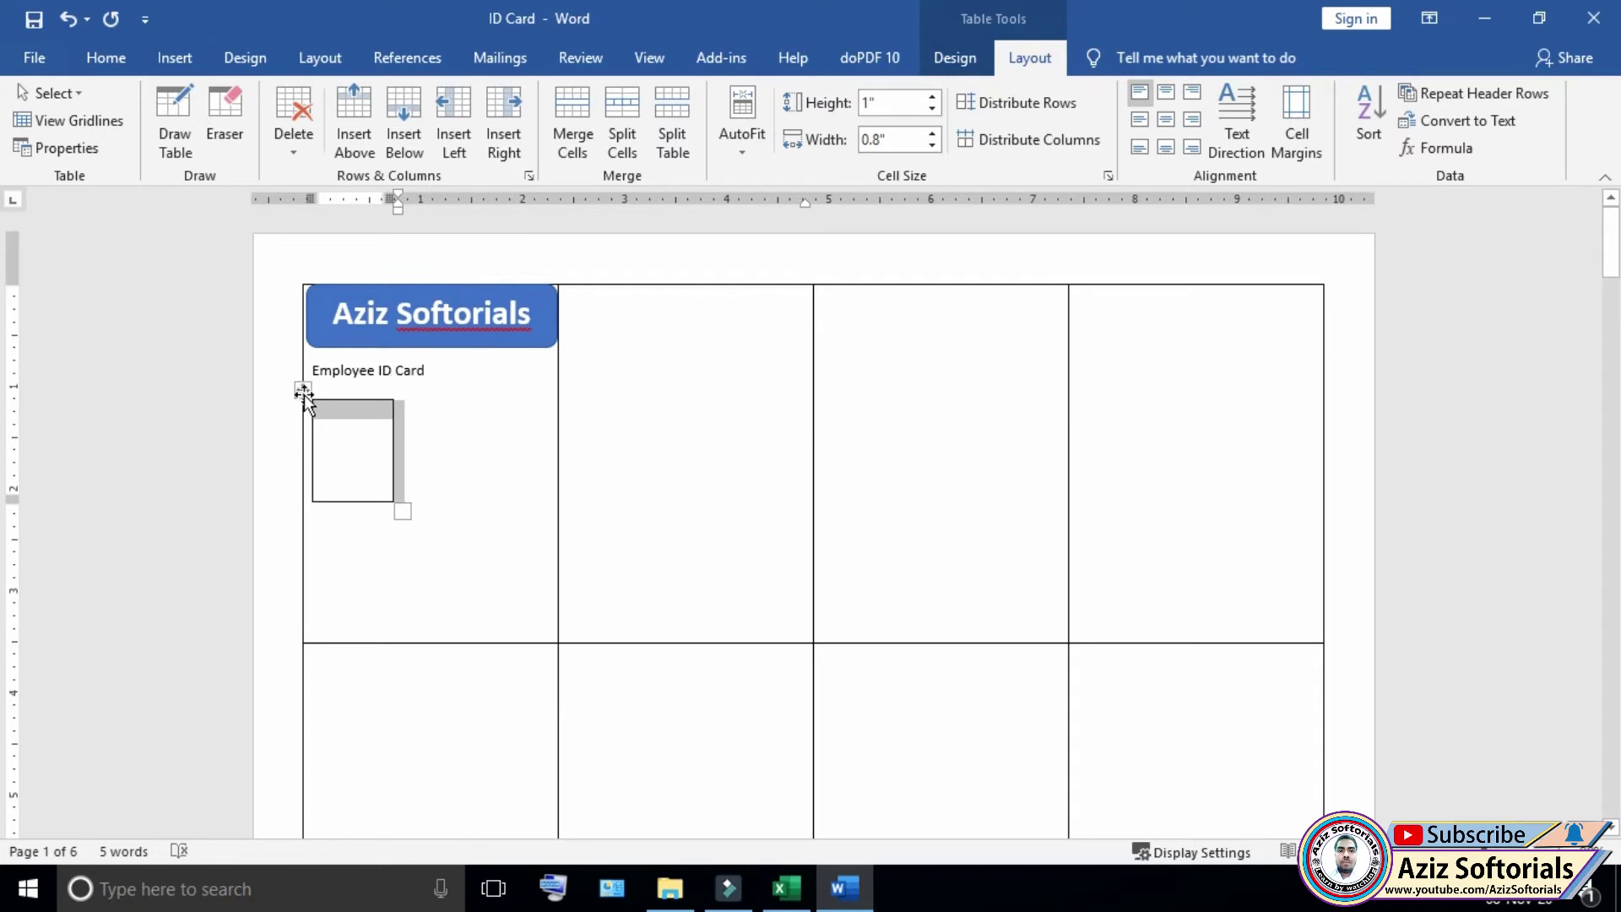
drag(304, 397, 390, 396)
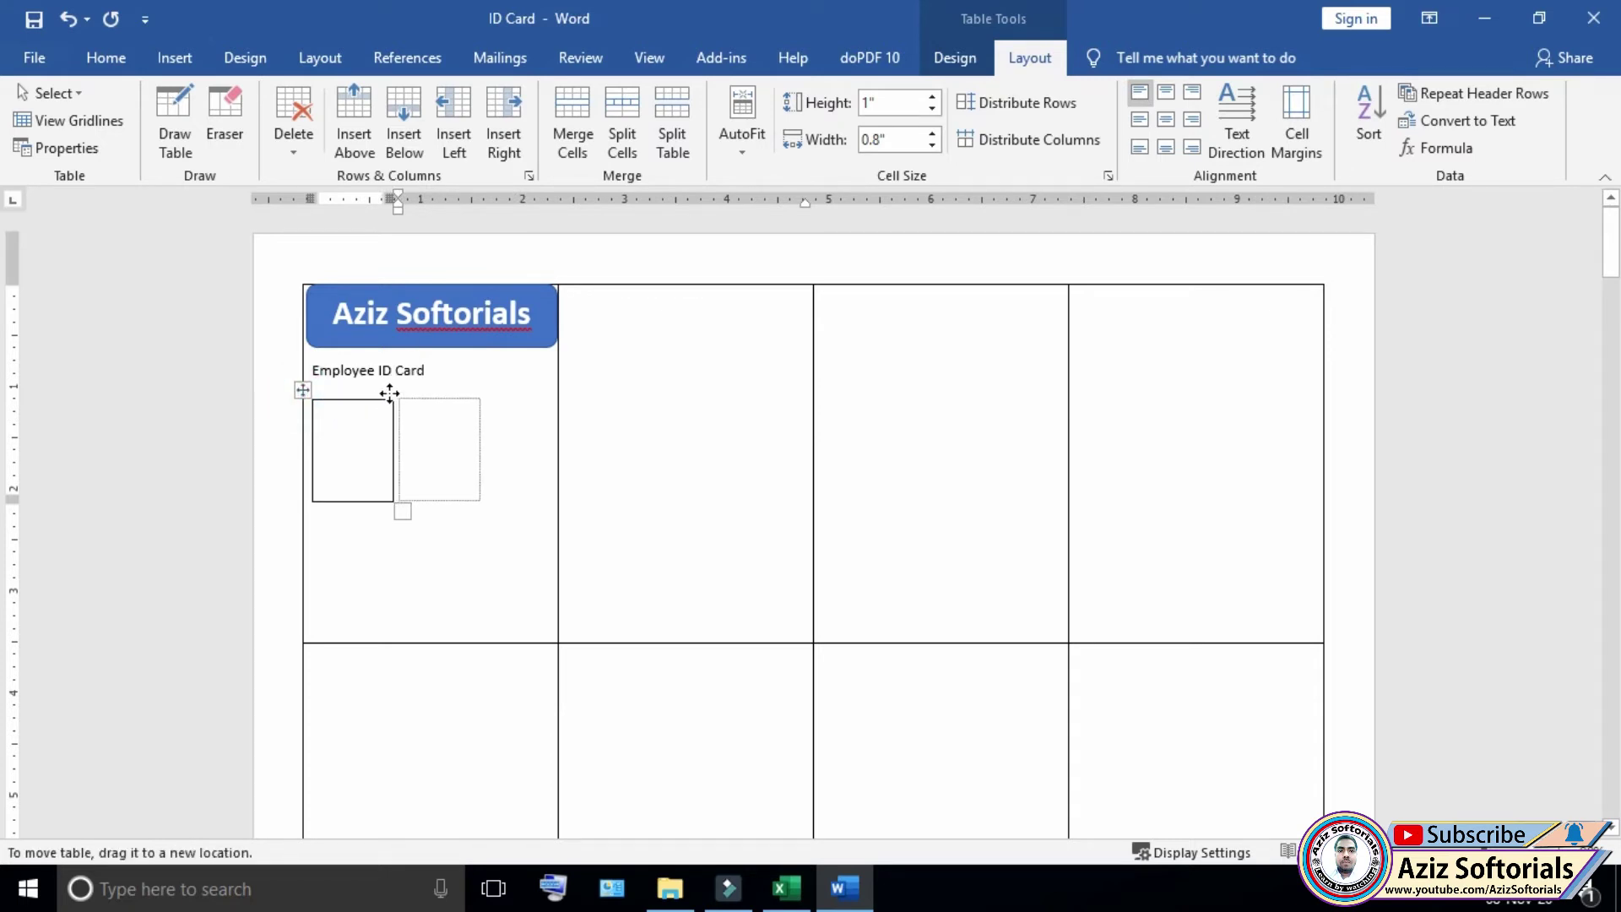
click(372, 518)
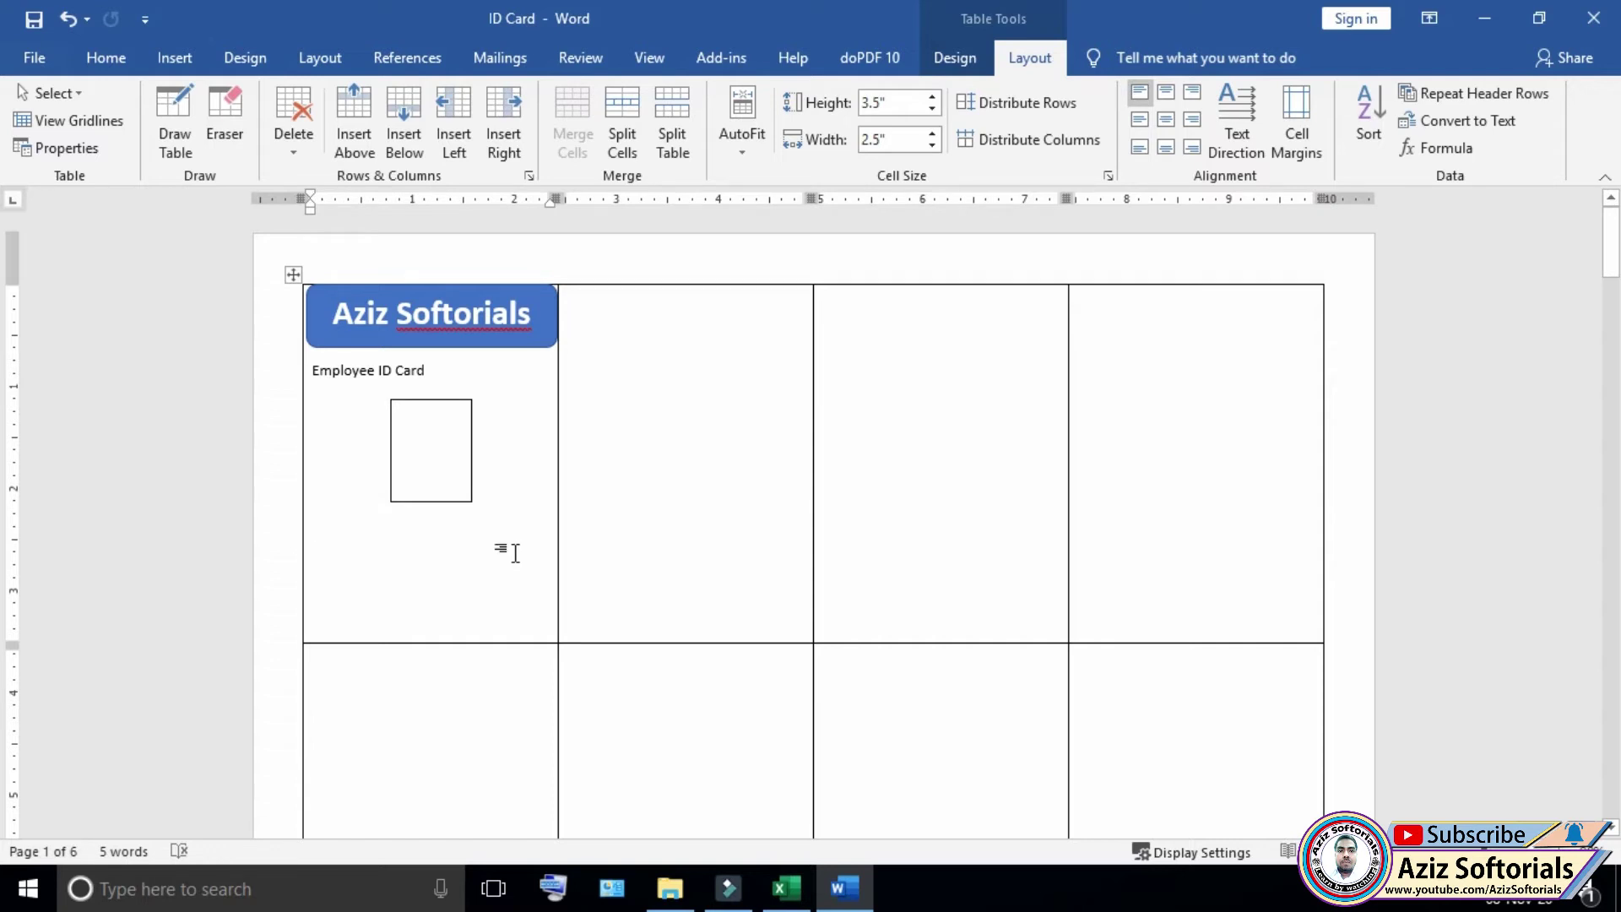
- Type the labels 'Name :', 'ID No :', 'Desig :', 'Dept :' and 'DOJ :' on separate lines below the photo box
text(Name )
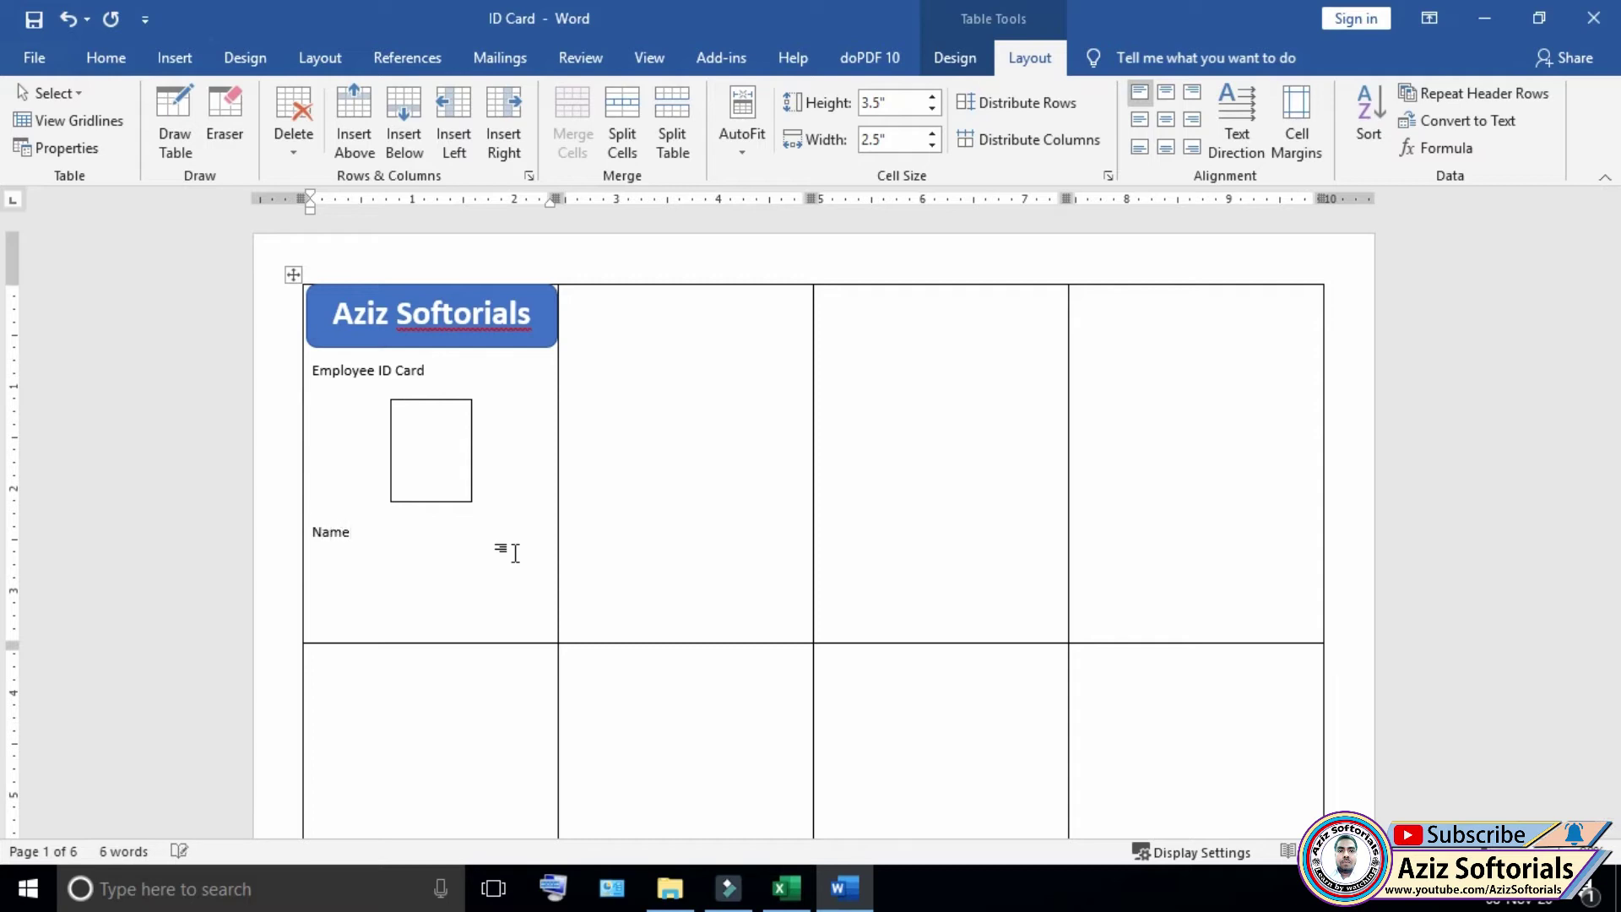
text(:)
key(Return)
text(ID)
text( No : )
text(Des)
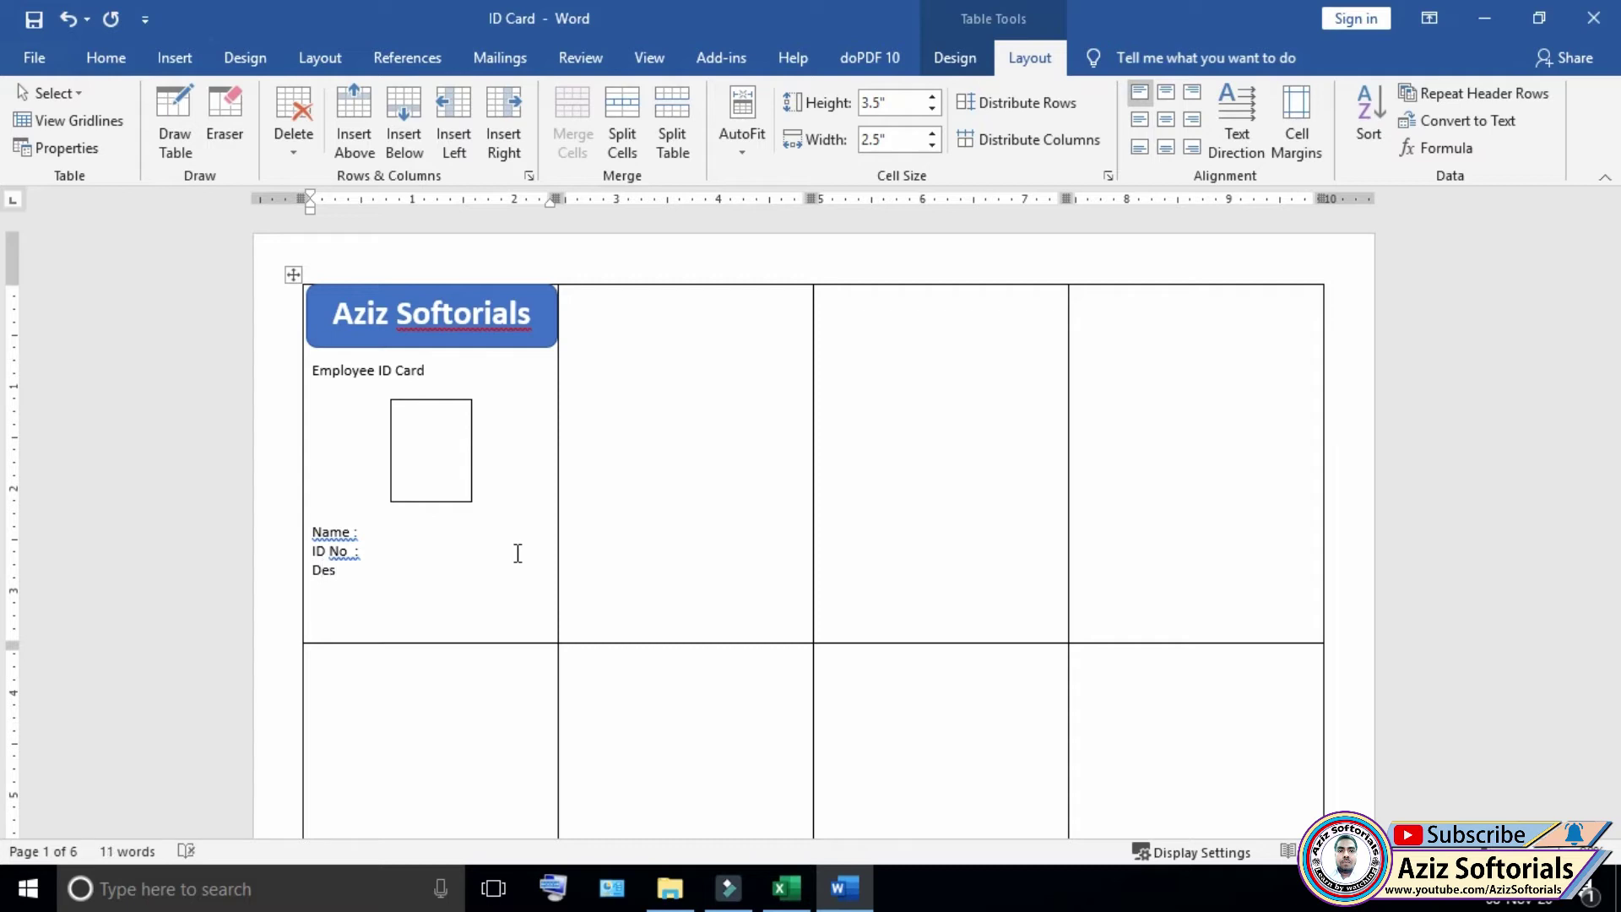
text(ig)
text( : )
text(De)
text(OJ :)
click(389, 591)
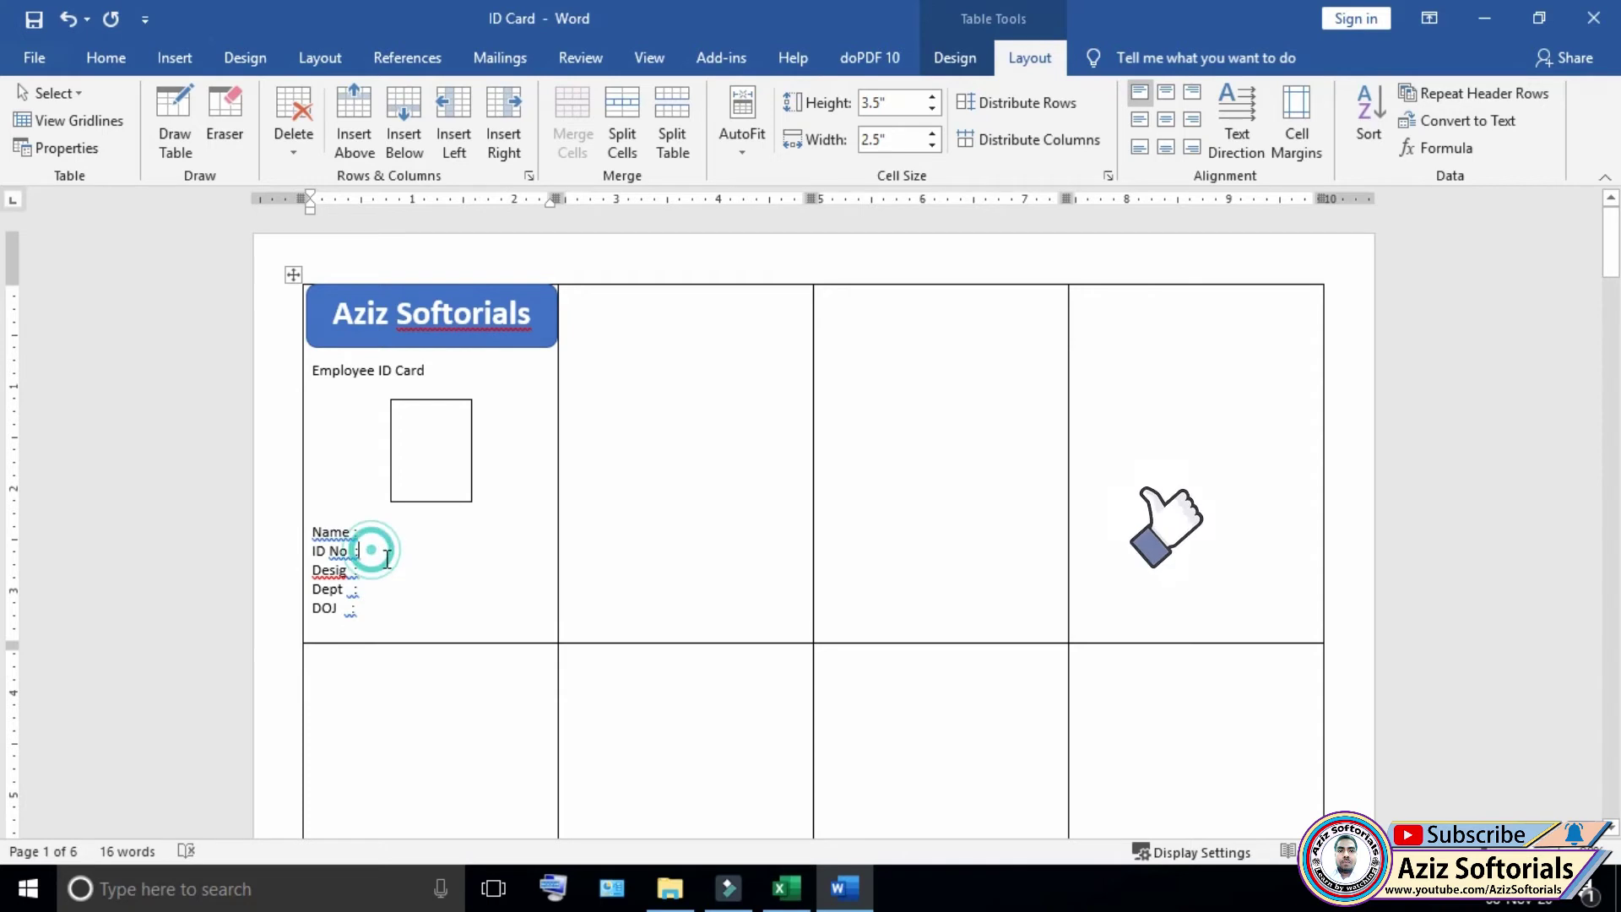
click(363, 532)
- Make the 'Name :' label larger and bold
drag(316, 531, 375, 543)
key(ctrl+bracketright)
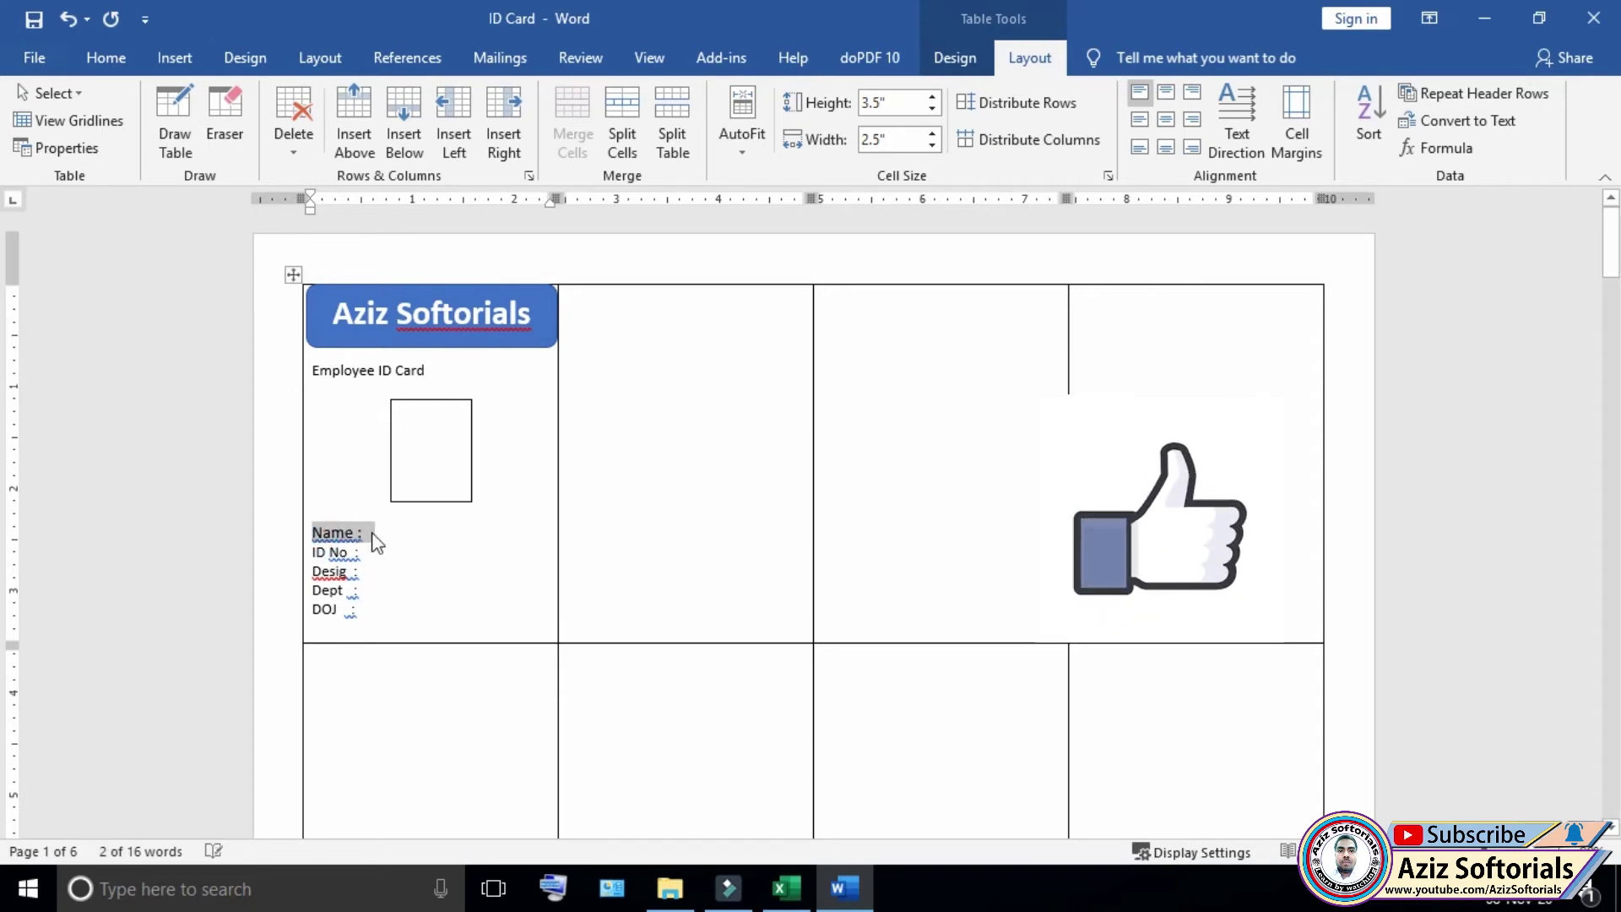
key(ctrl+b)
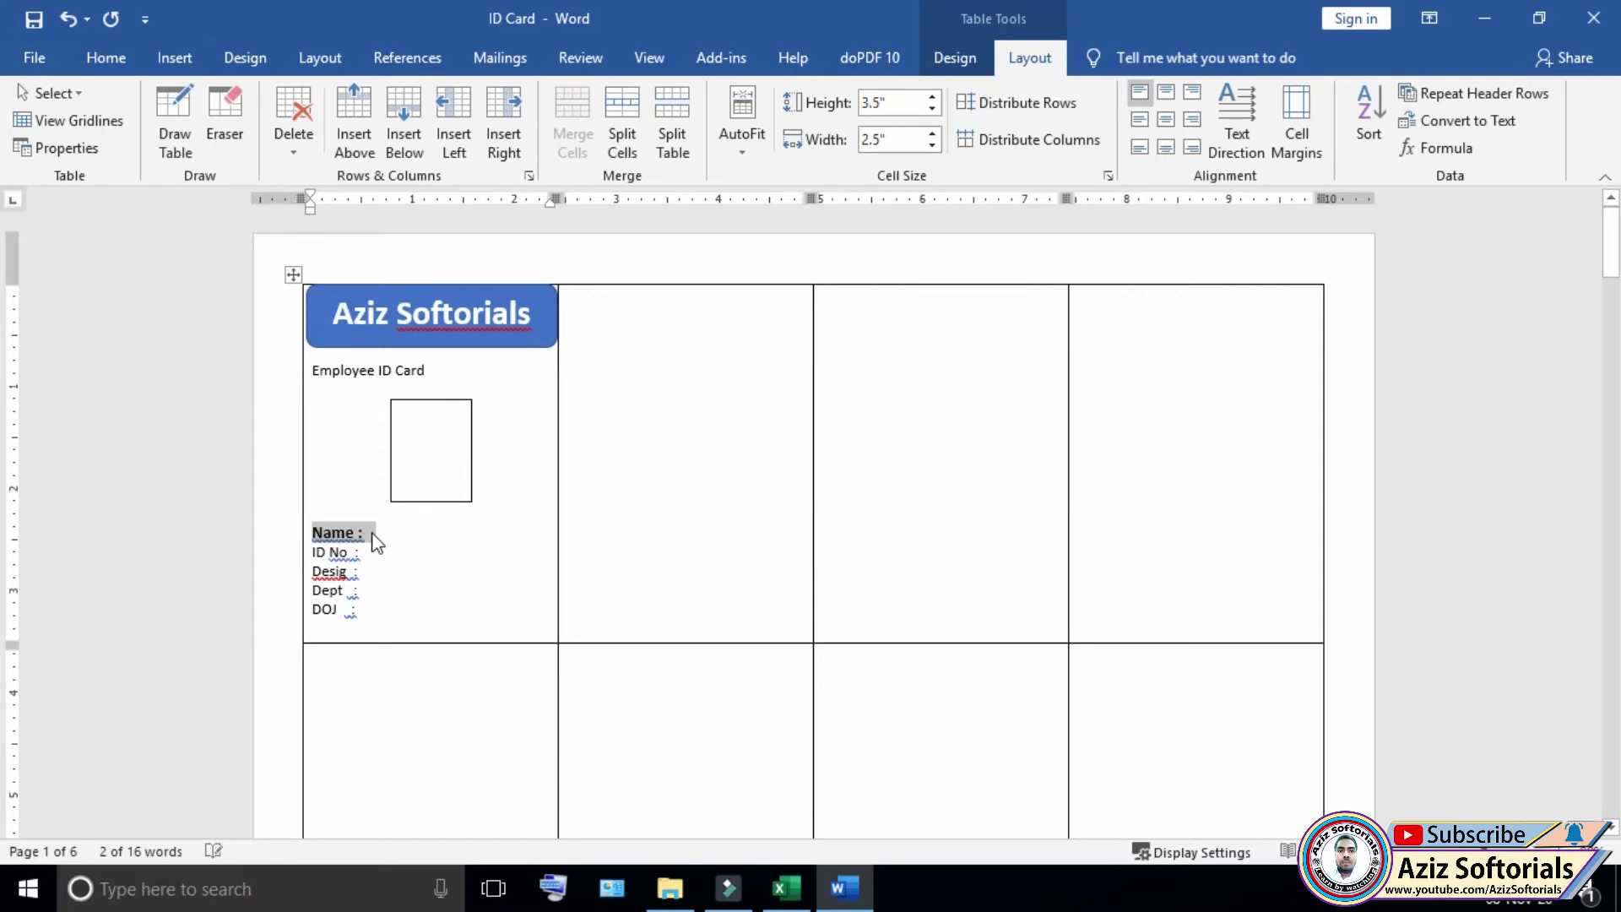
click(374, 368)
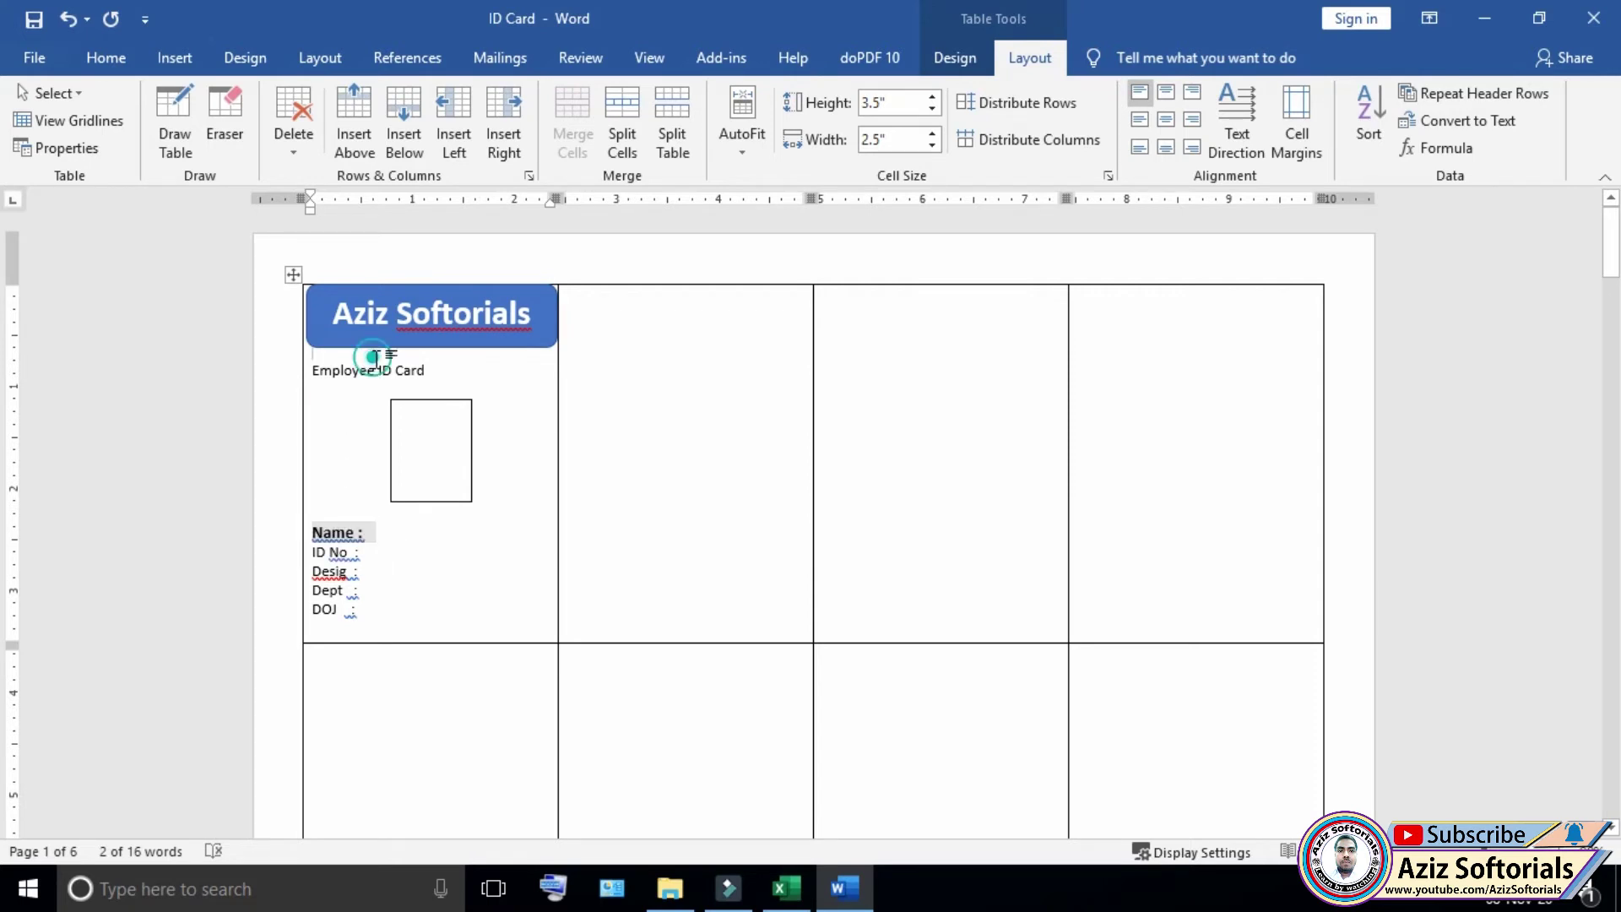
- Centre the 'Employee ID Card' heading, enlarge it and make it bold
click(387, 372)
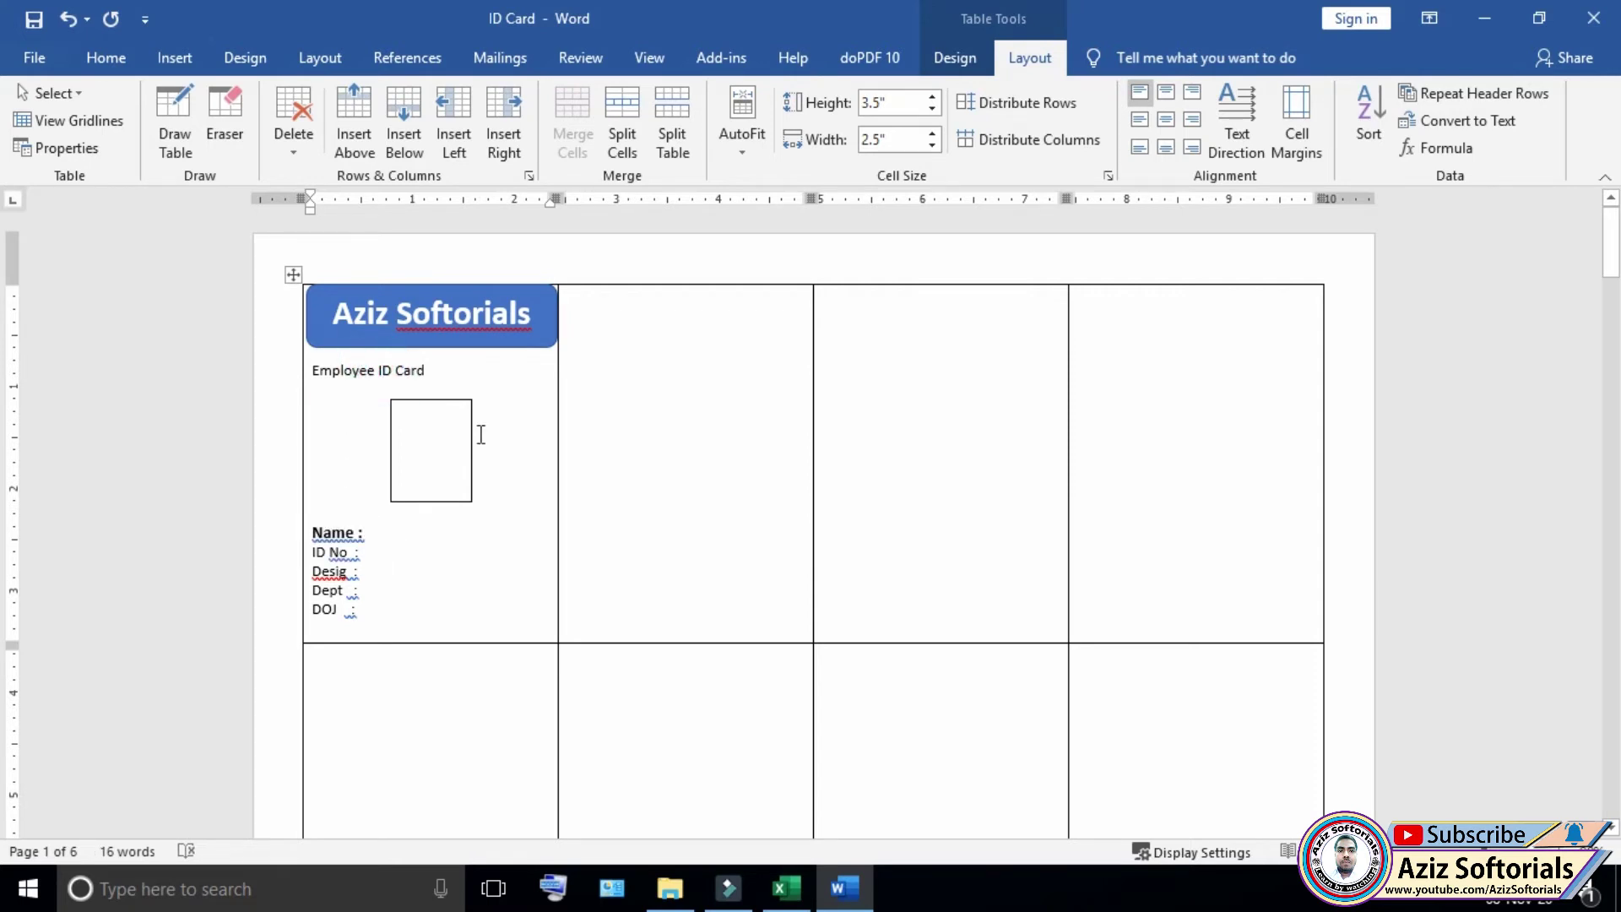
key(ctrl+e)
drag(374, 370, 488, 363)
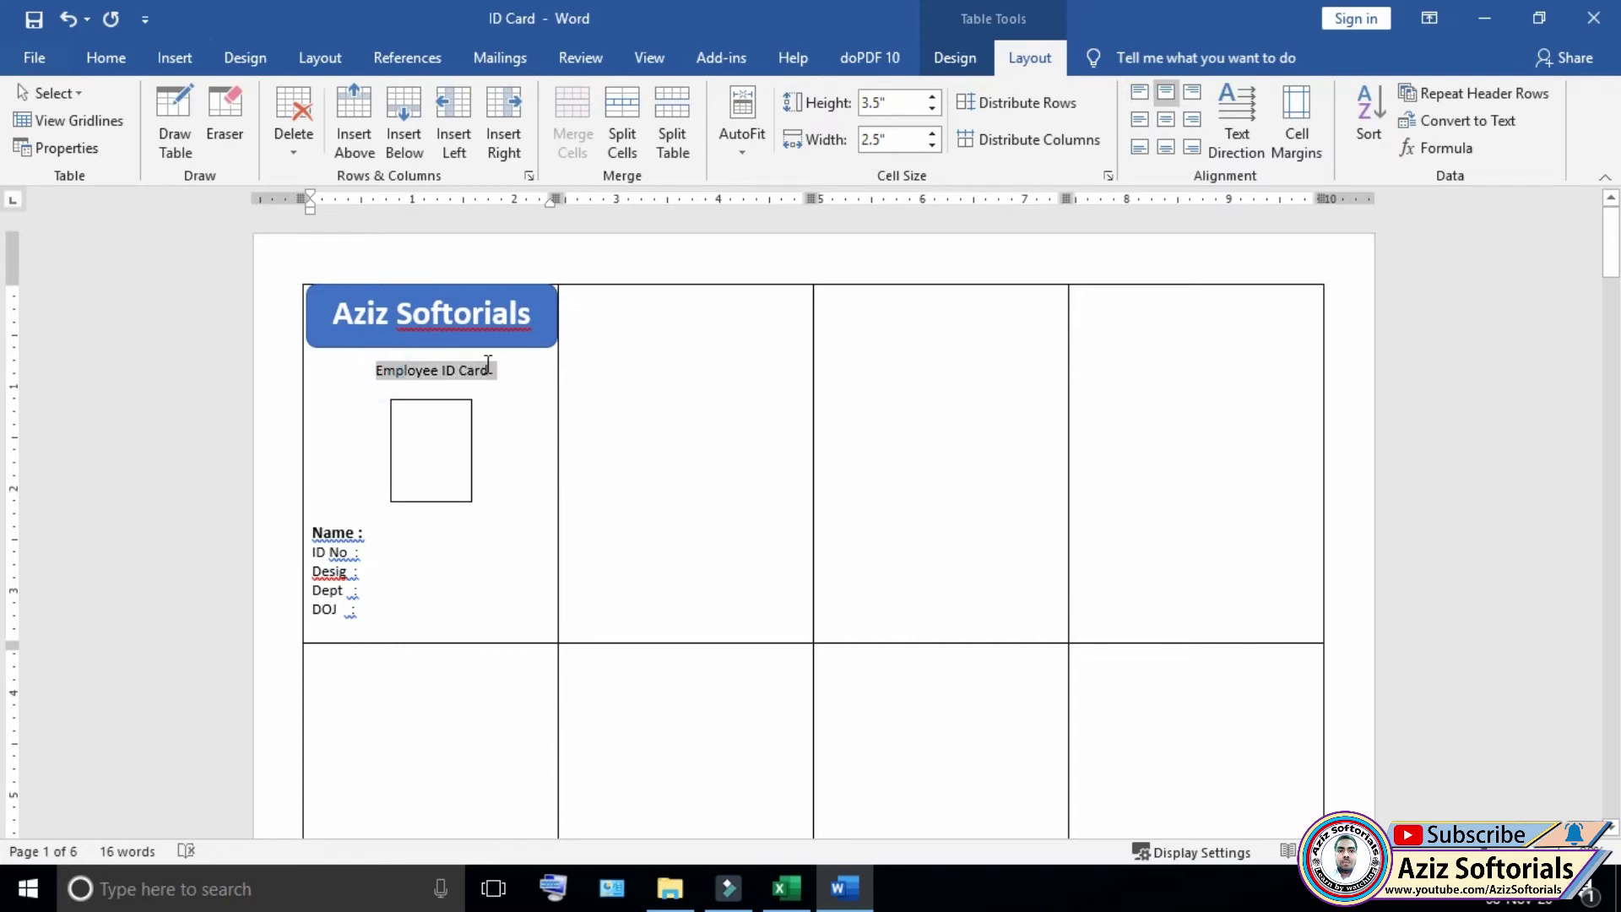
key(ctrl+bracketright)
key(ctrl+bracketright)
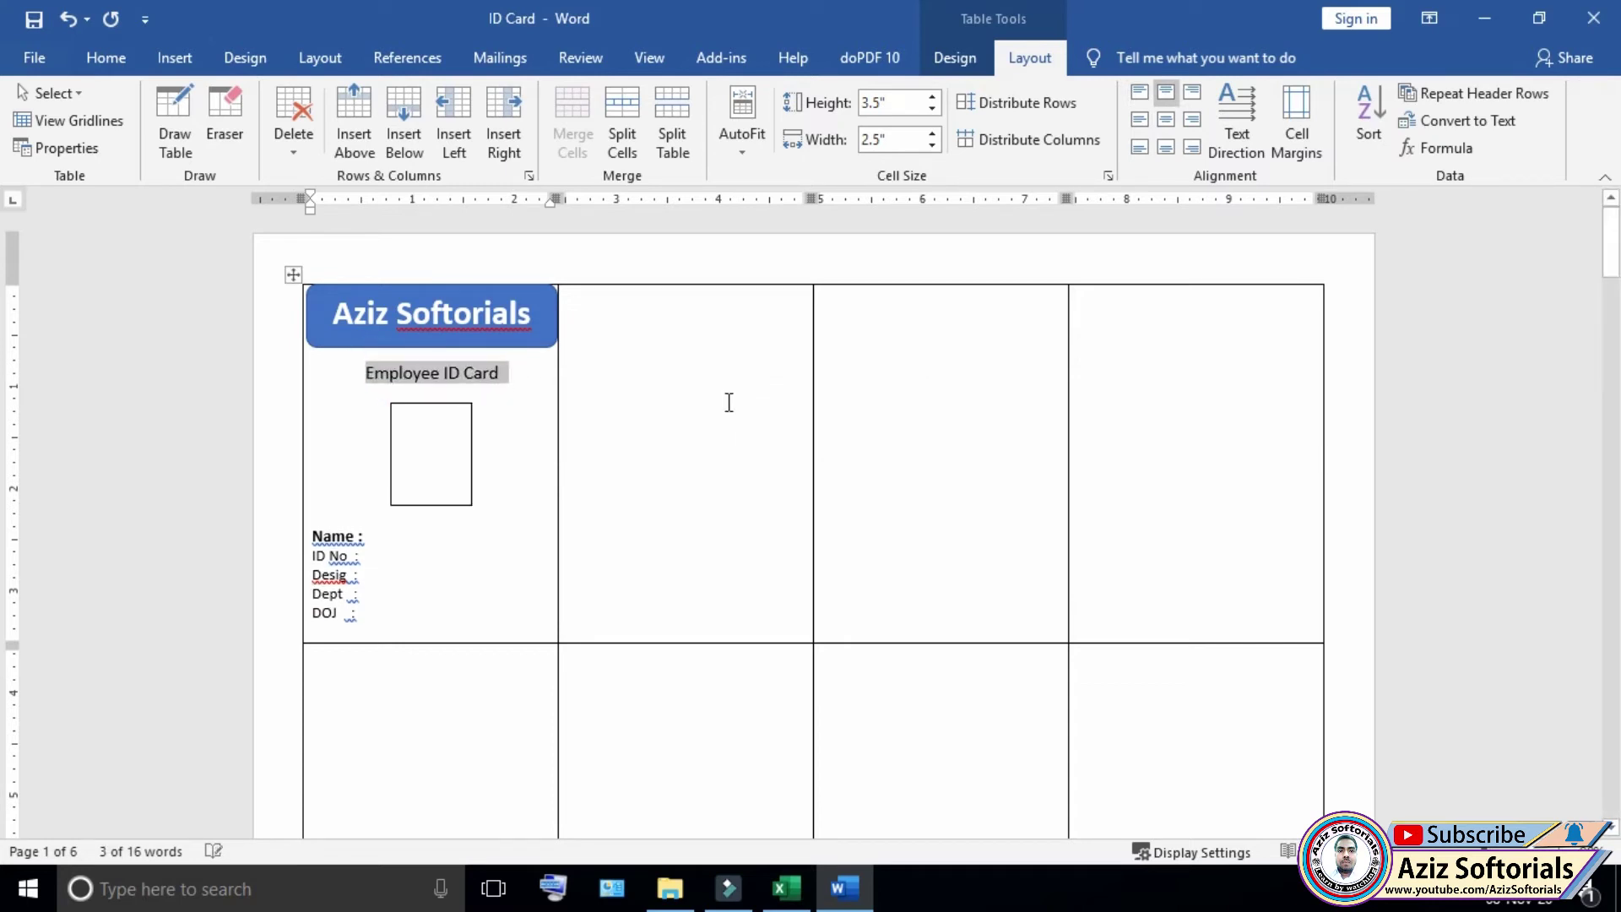
key(ctrl+b)
click(697, 376)
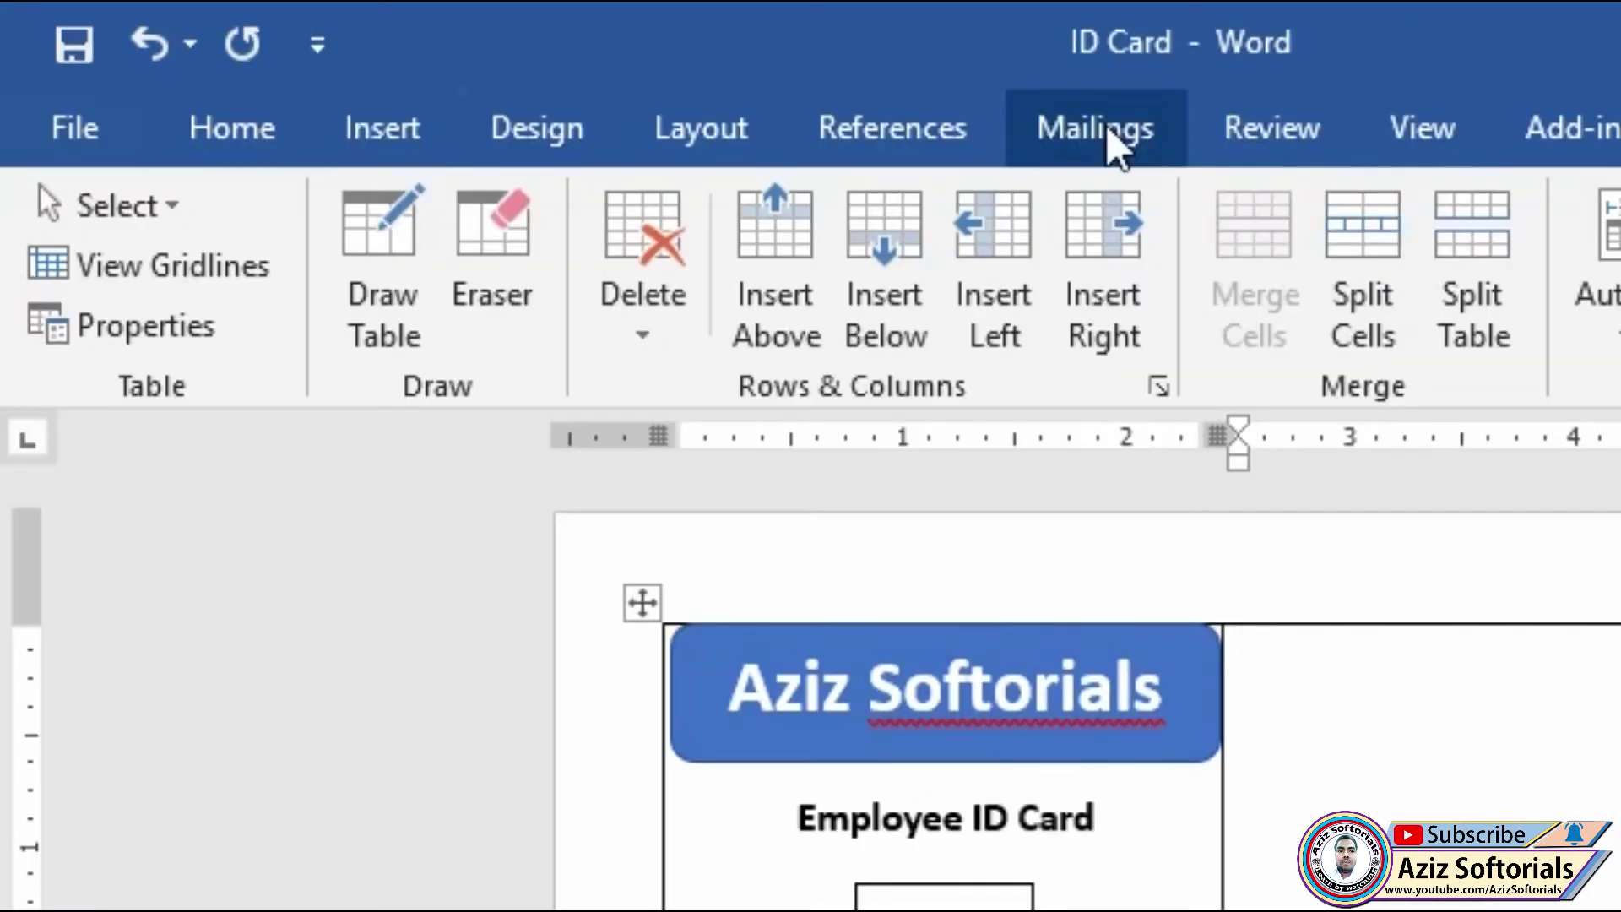
- Start a Labels mail merge, then undo the document clearing to keep the designed card table
click(1106, 128)
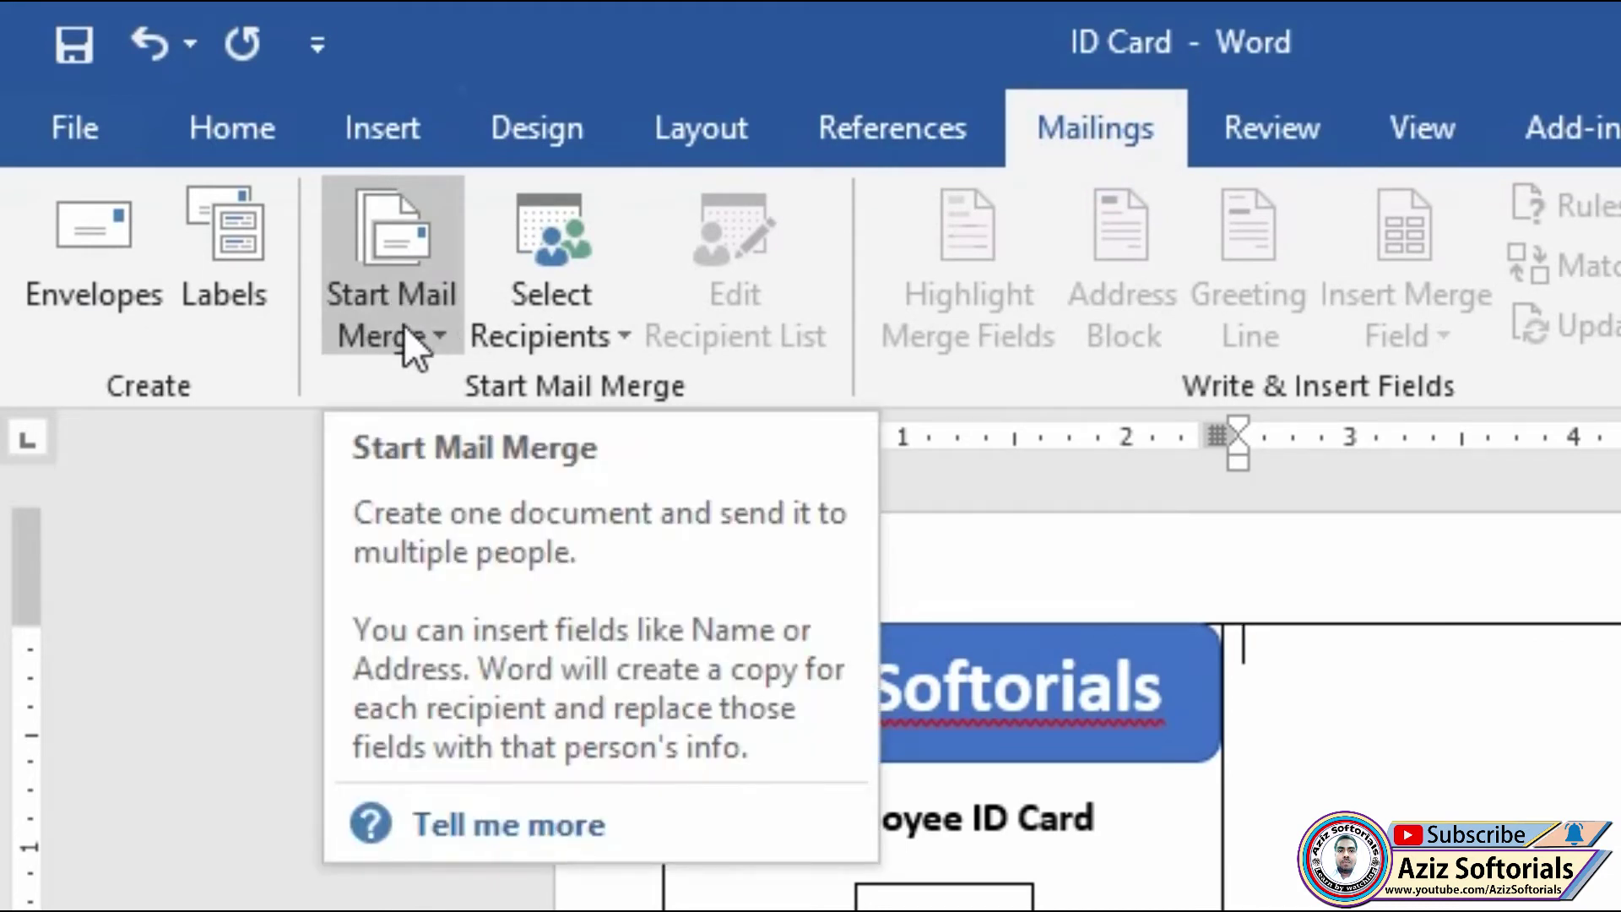
click(402, 302)
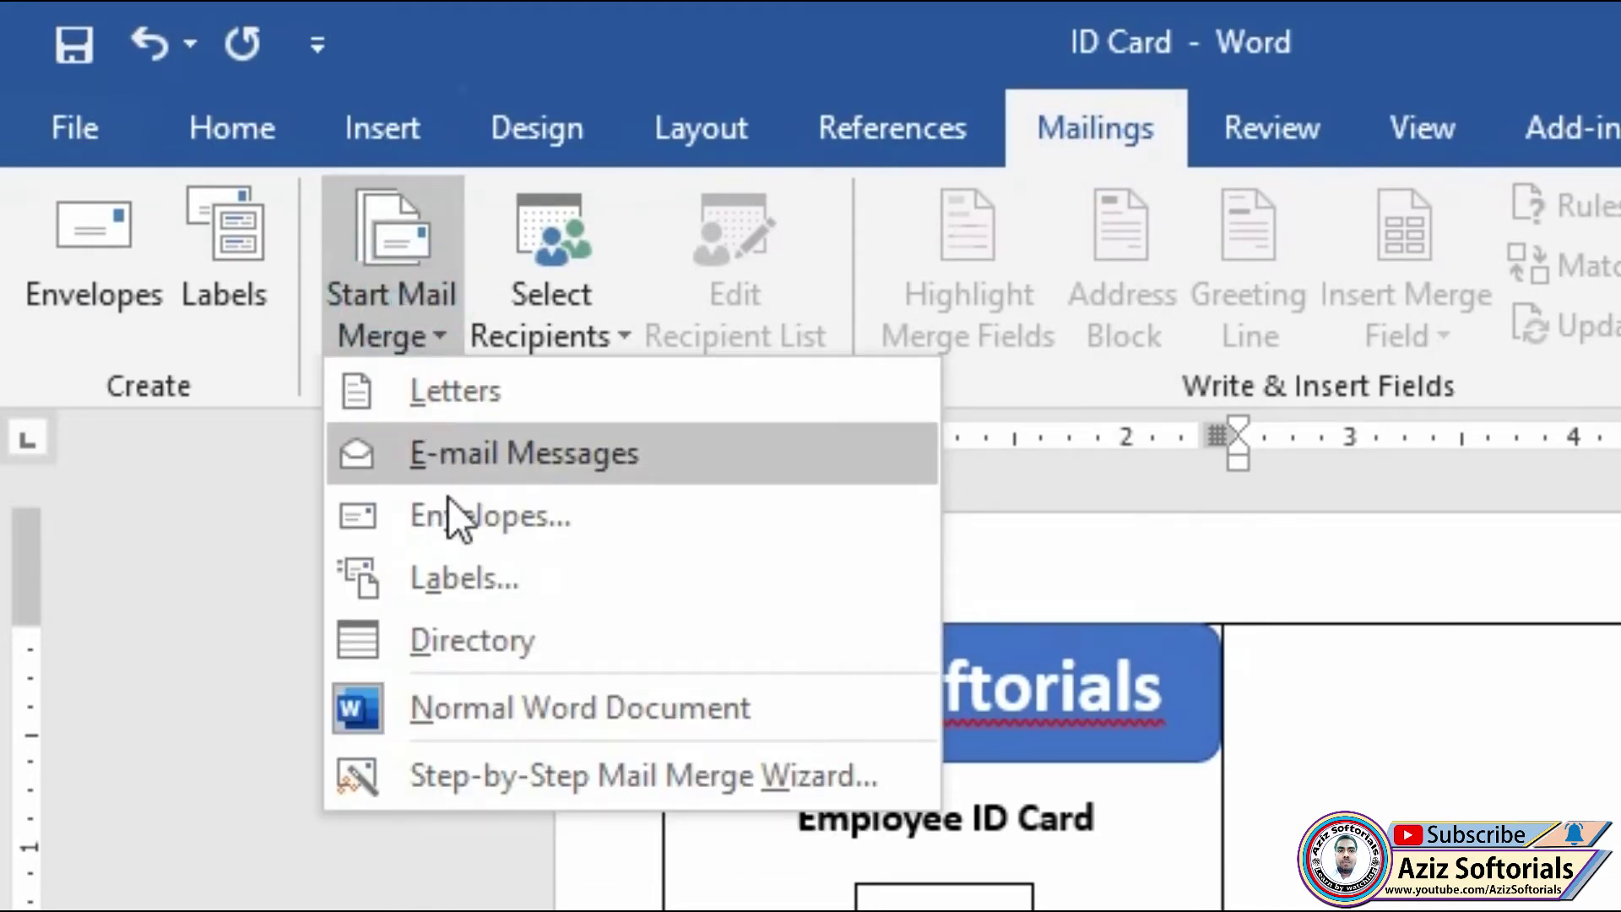
click(454, 580)
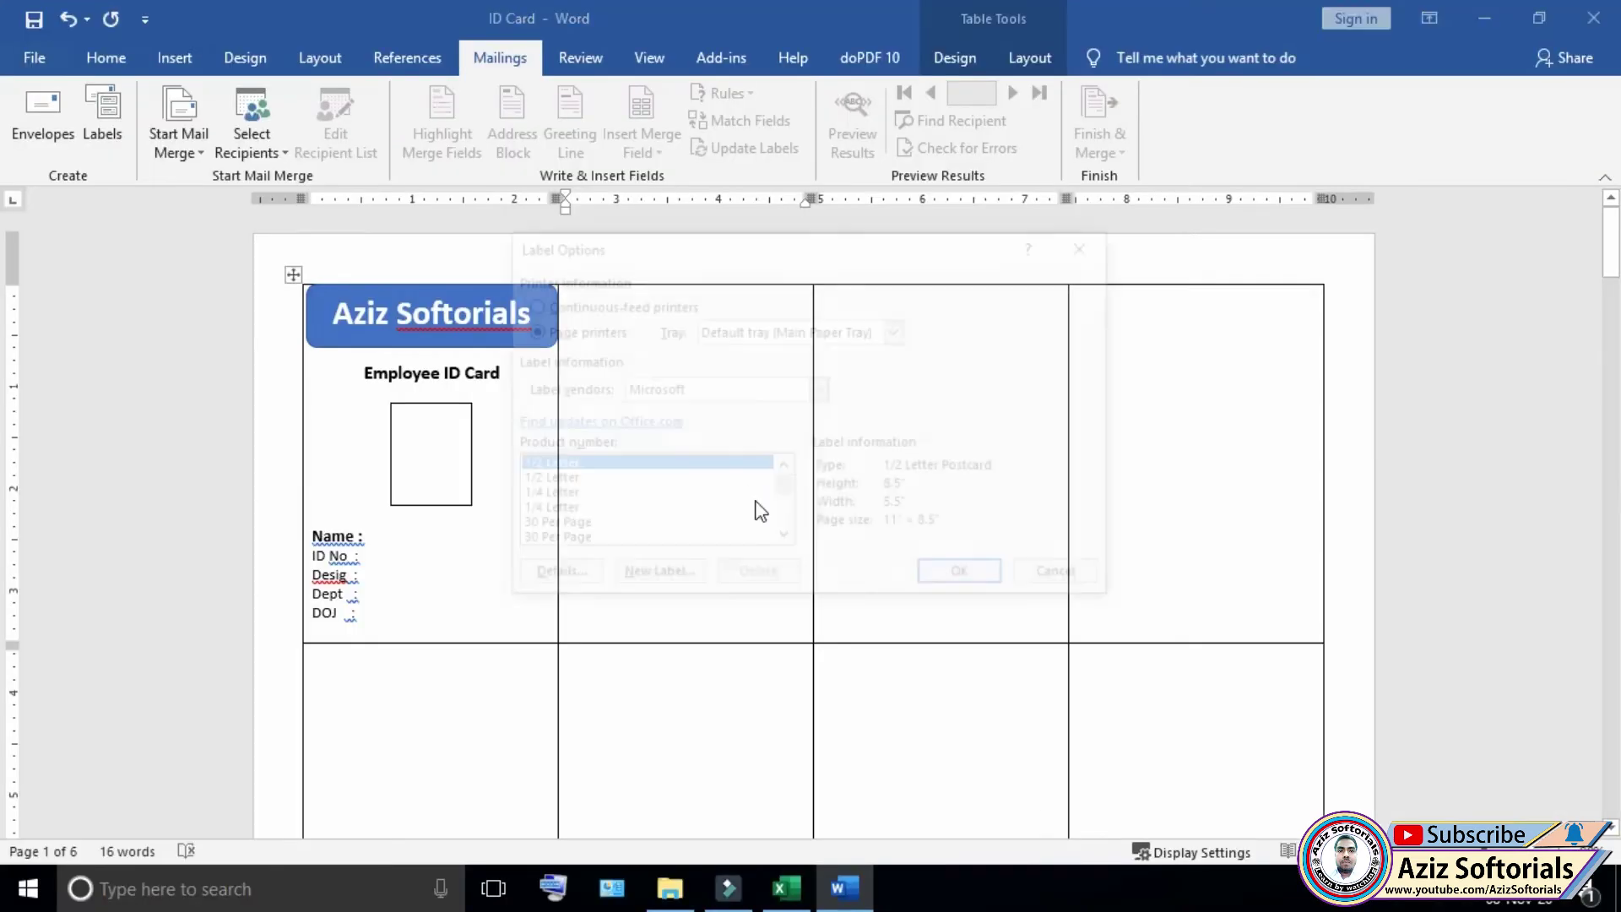
click(952, 591)
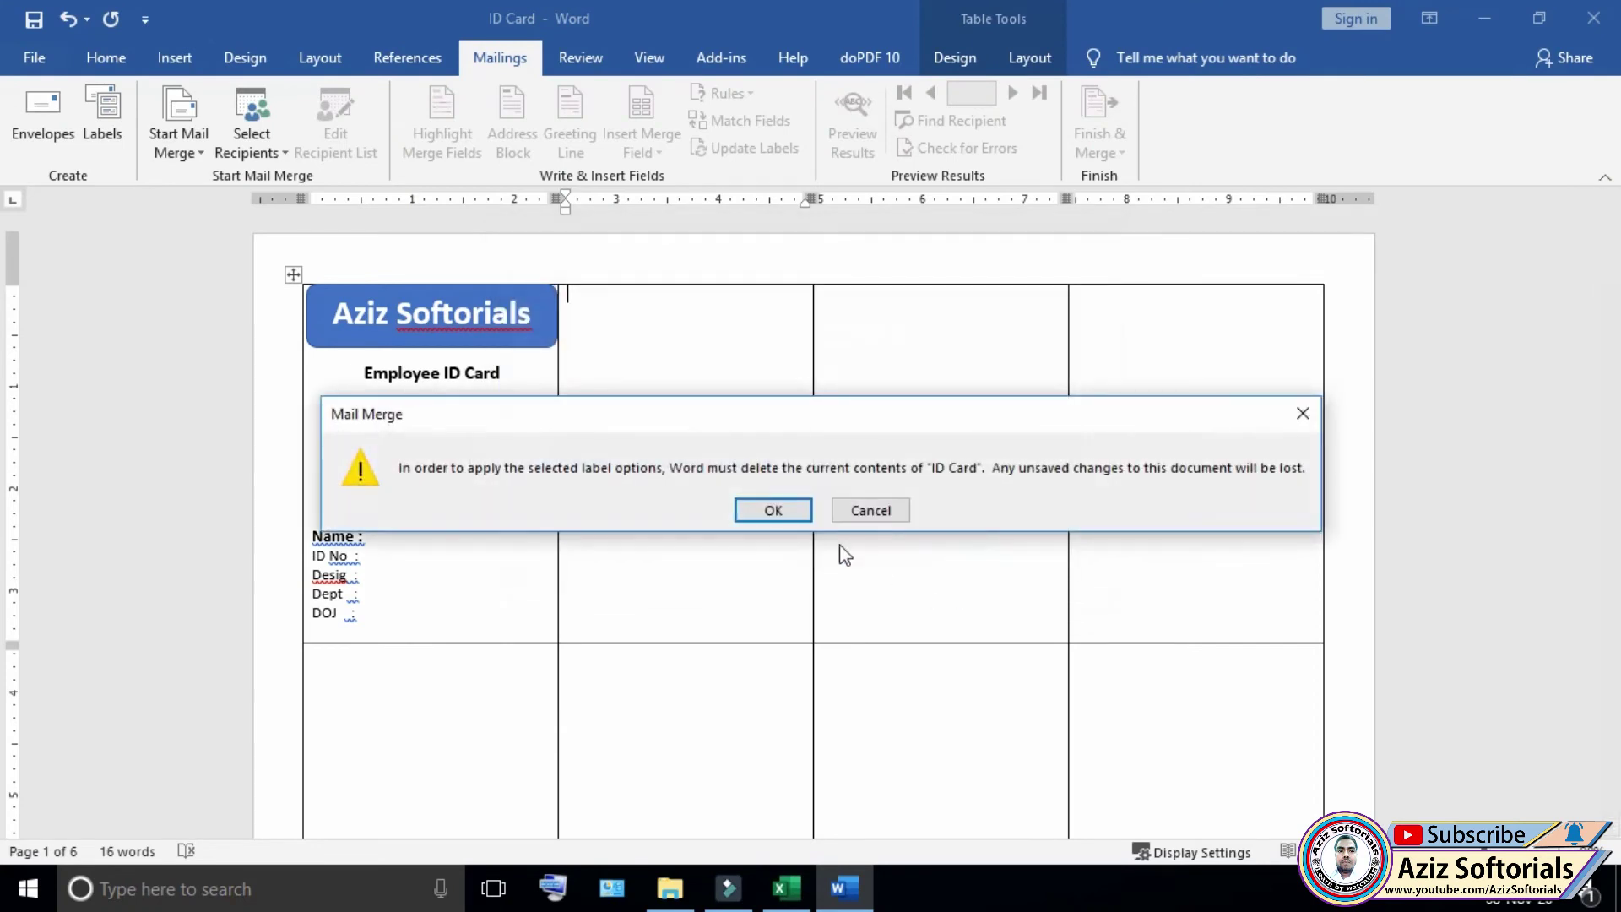
click(788, 508)
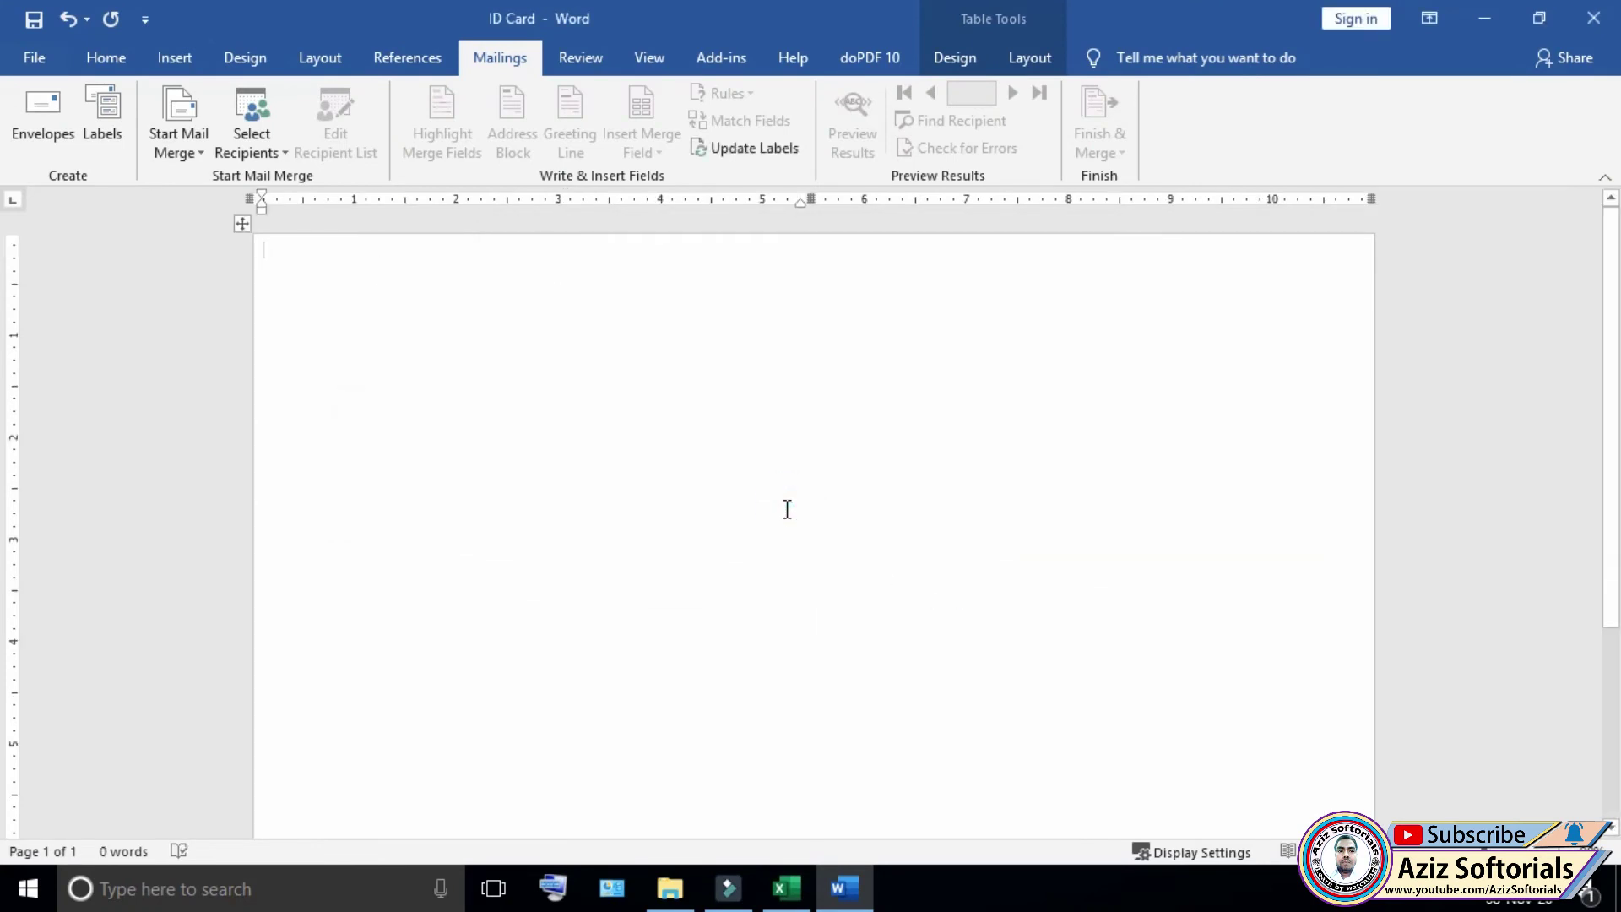
key(ctrl+z)
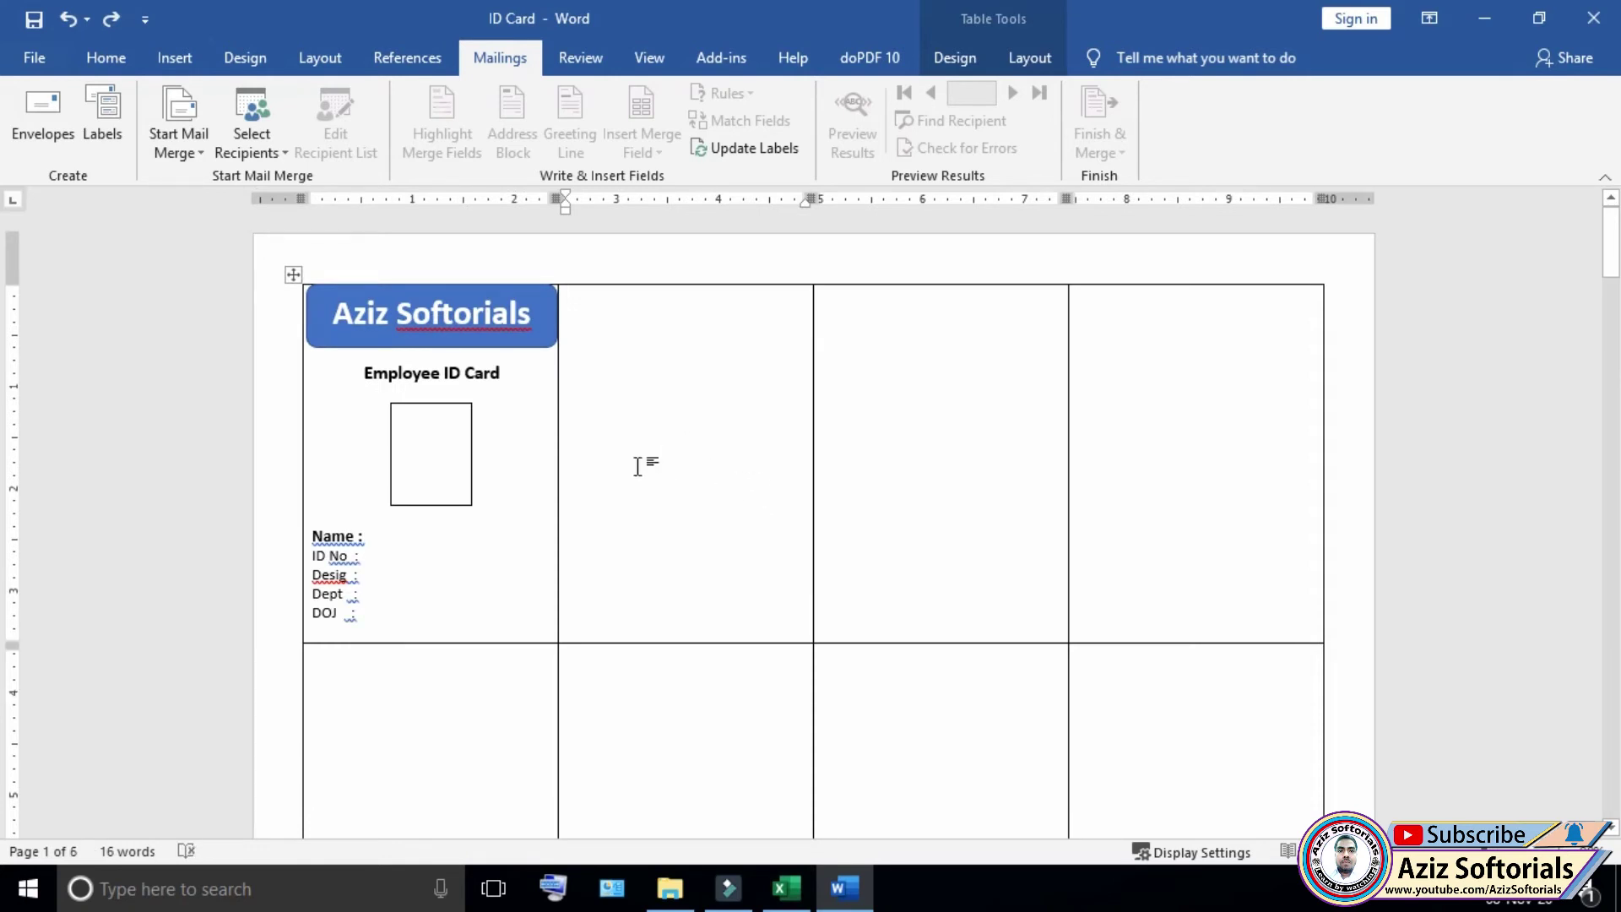
- Update Labels to repeat the first card's design in every cell, then scroll through the pages to check
click(754, 154)
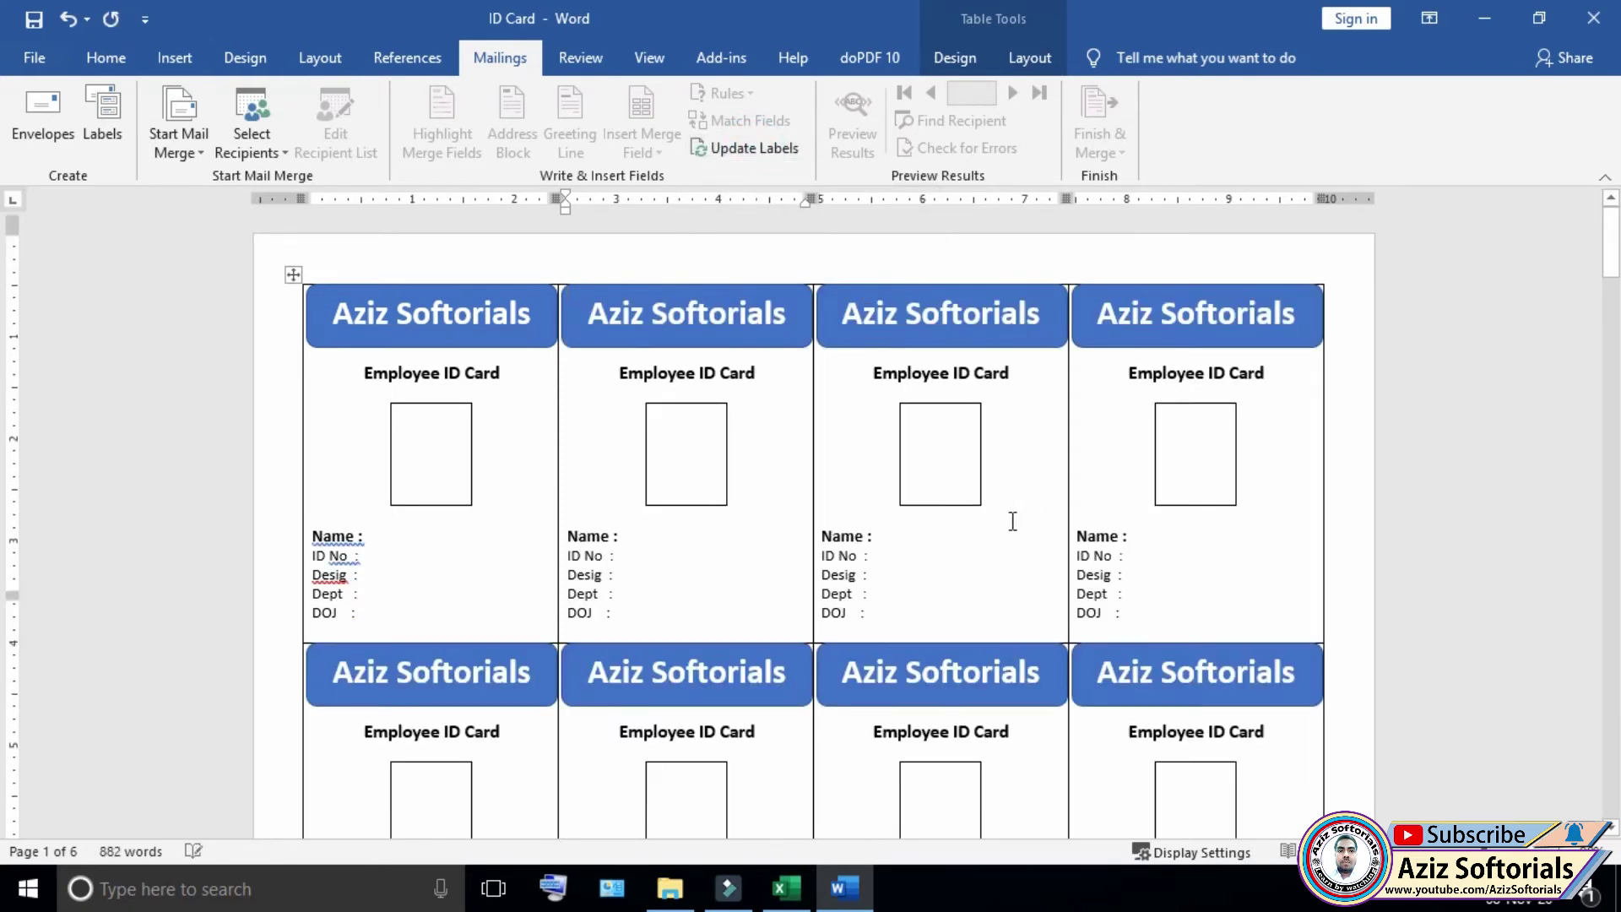
scroll(1013, 507, down, 3)
scroll(1023, 518, down, 3)
scroll(1023, 517, down, 3)
scroll(1023, 518, down, 3)
scroll(1022, 518, down, 3)
scroll(1022, 518, down, 3)
scroll(1022, 518, down, 3)
scroll(1021, 515, down, 3)
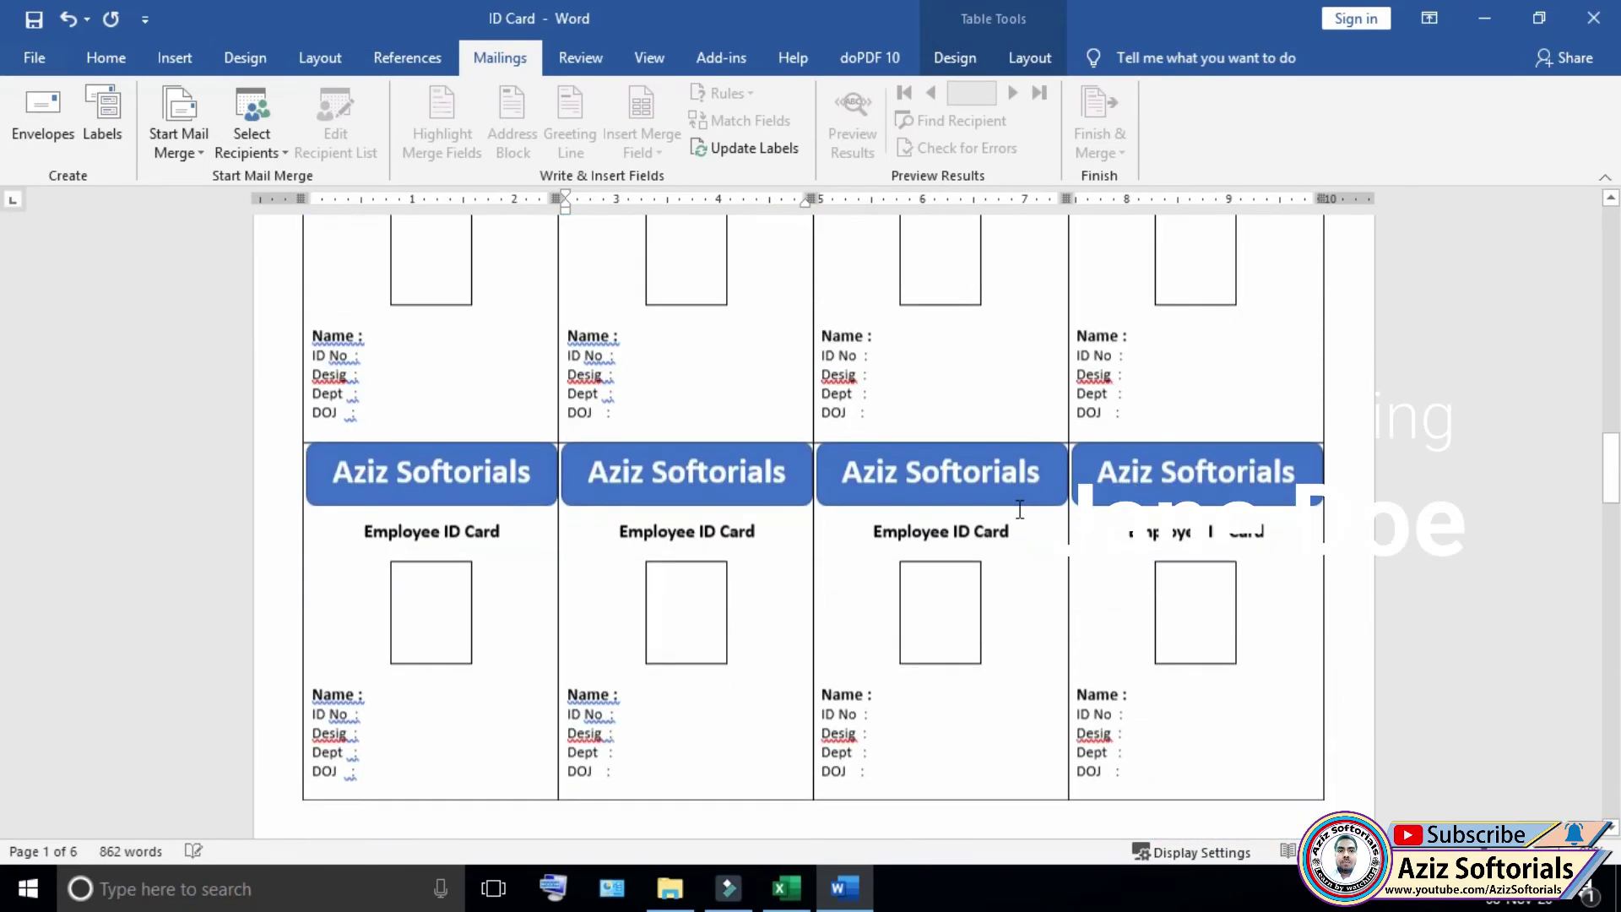
scroll(1020, 511, down, 3)
scroll(1020, 508, up, 3)
scroll(1018, 510, up, 3)
scroll(1018, 511, up, 3)
scroll(1018, 511, up, 3)
scroll(1019, 511, up, 5)
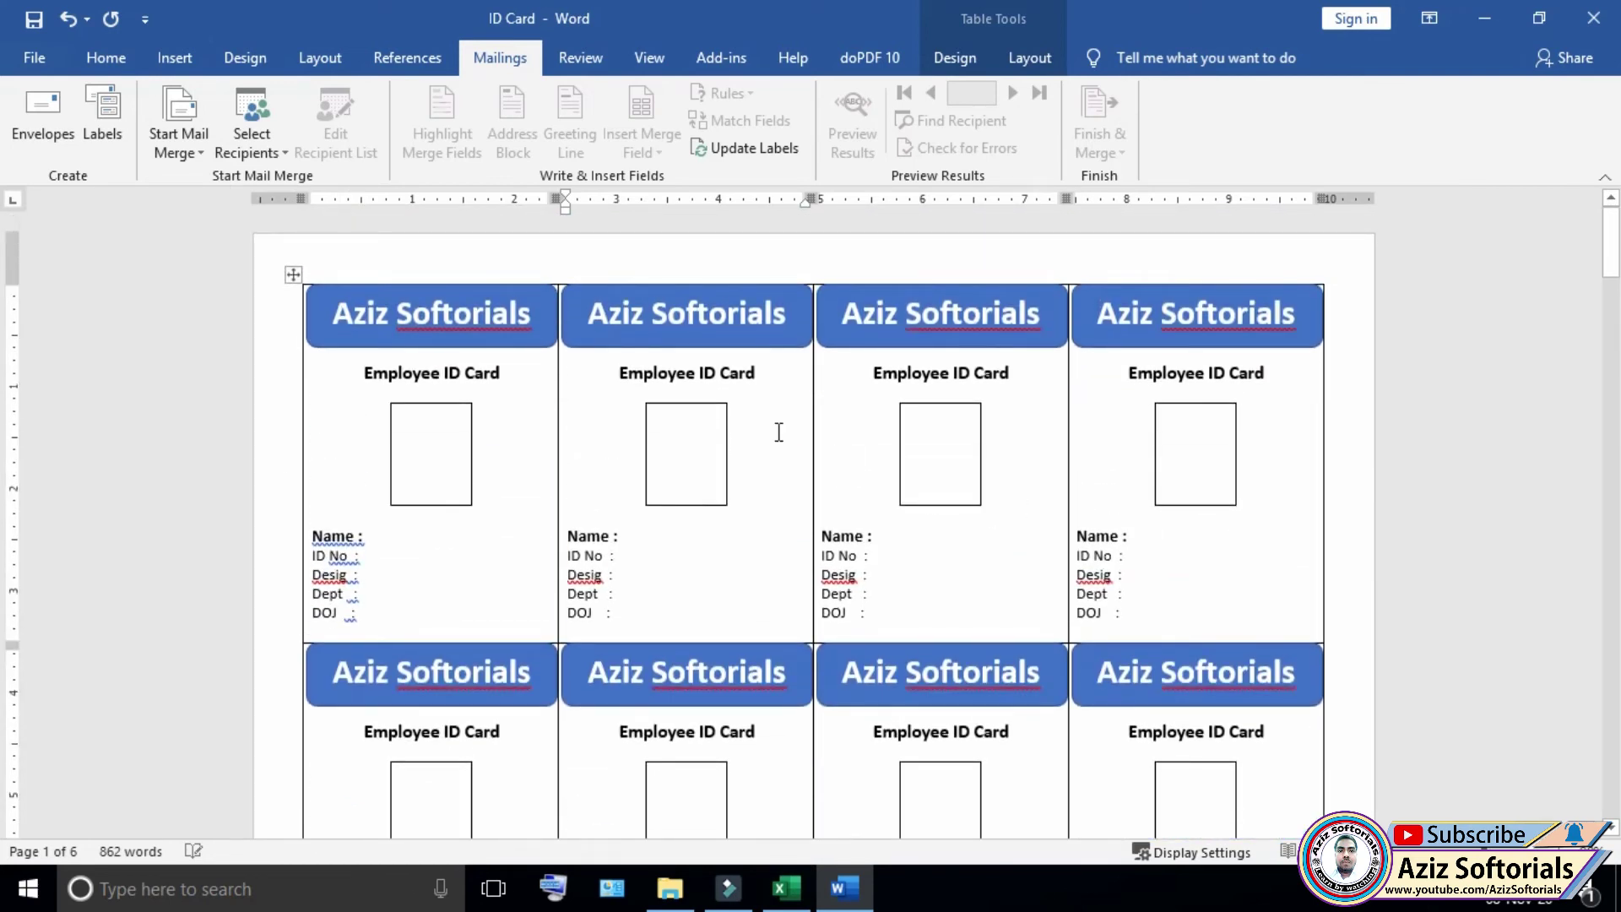
click(785, 888)
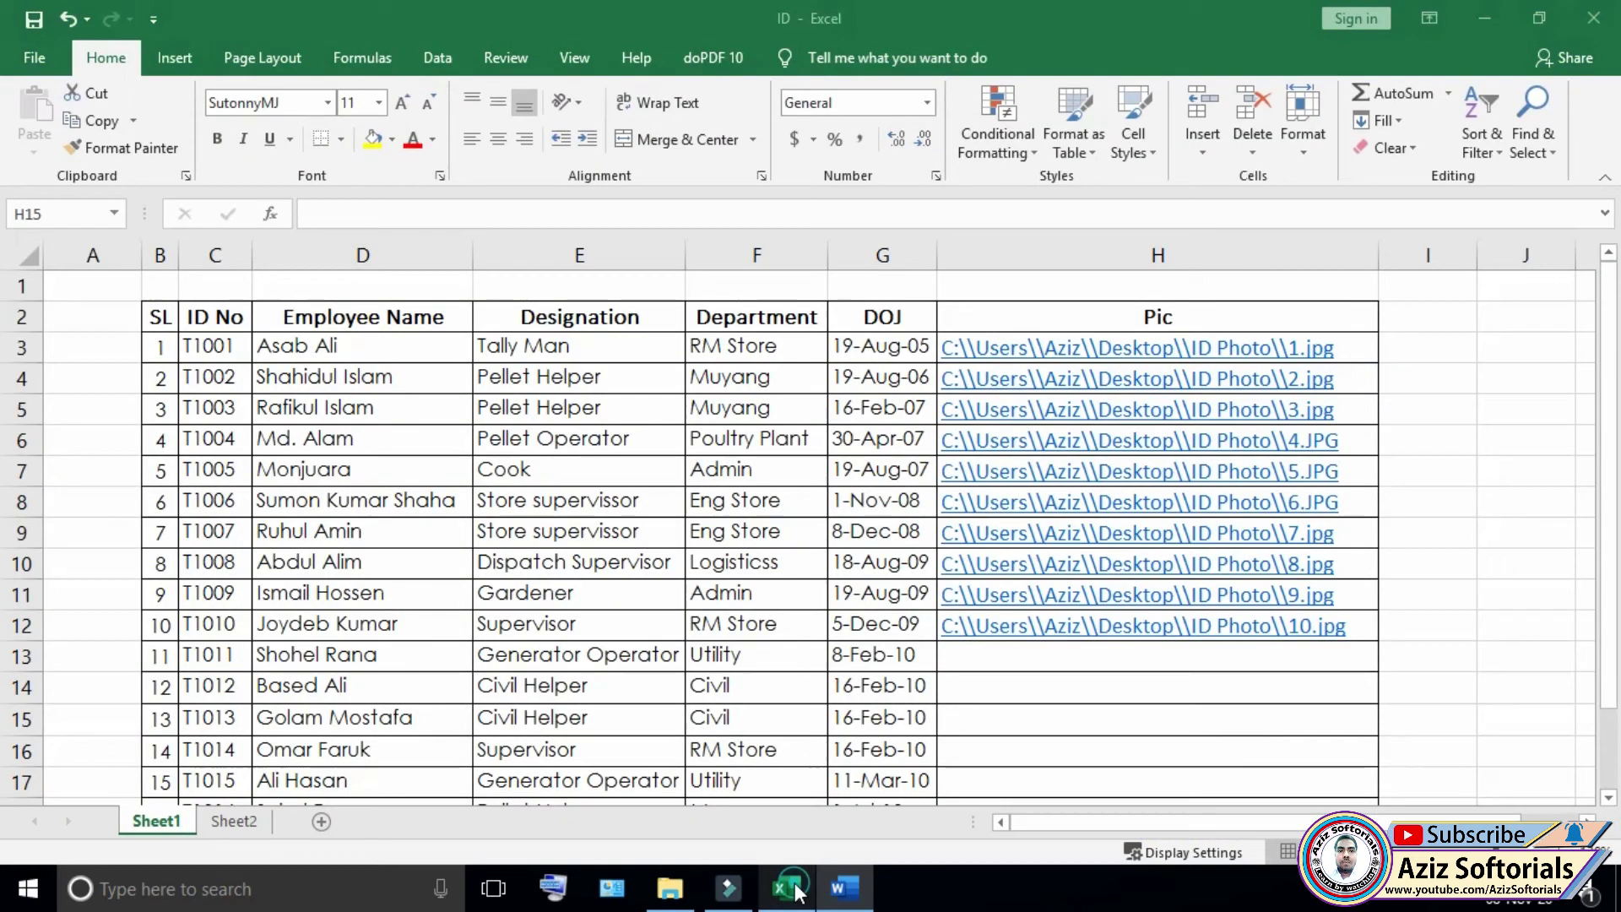
- Review the Excel employee table and its Pic photo paths, then close the ID workbook
click(550, 467)
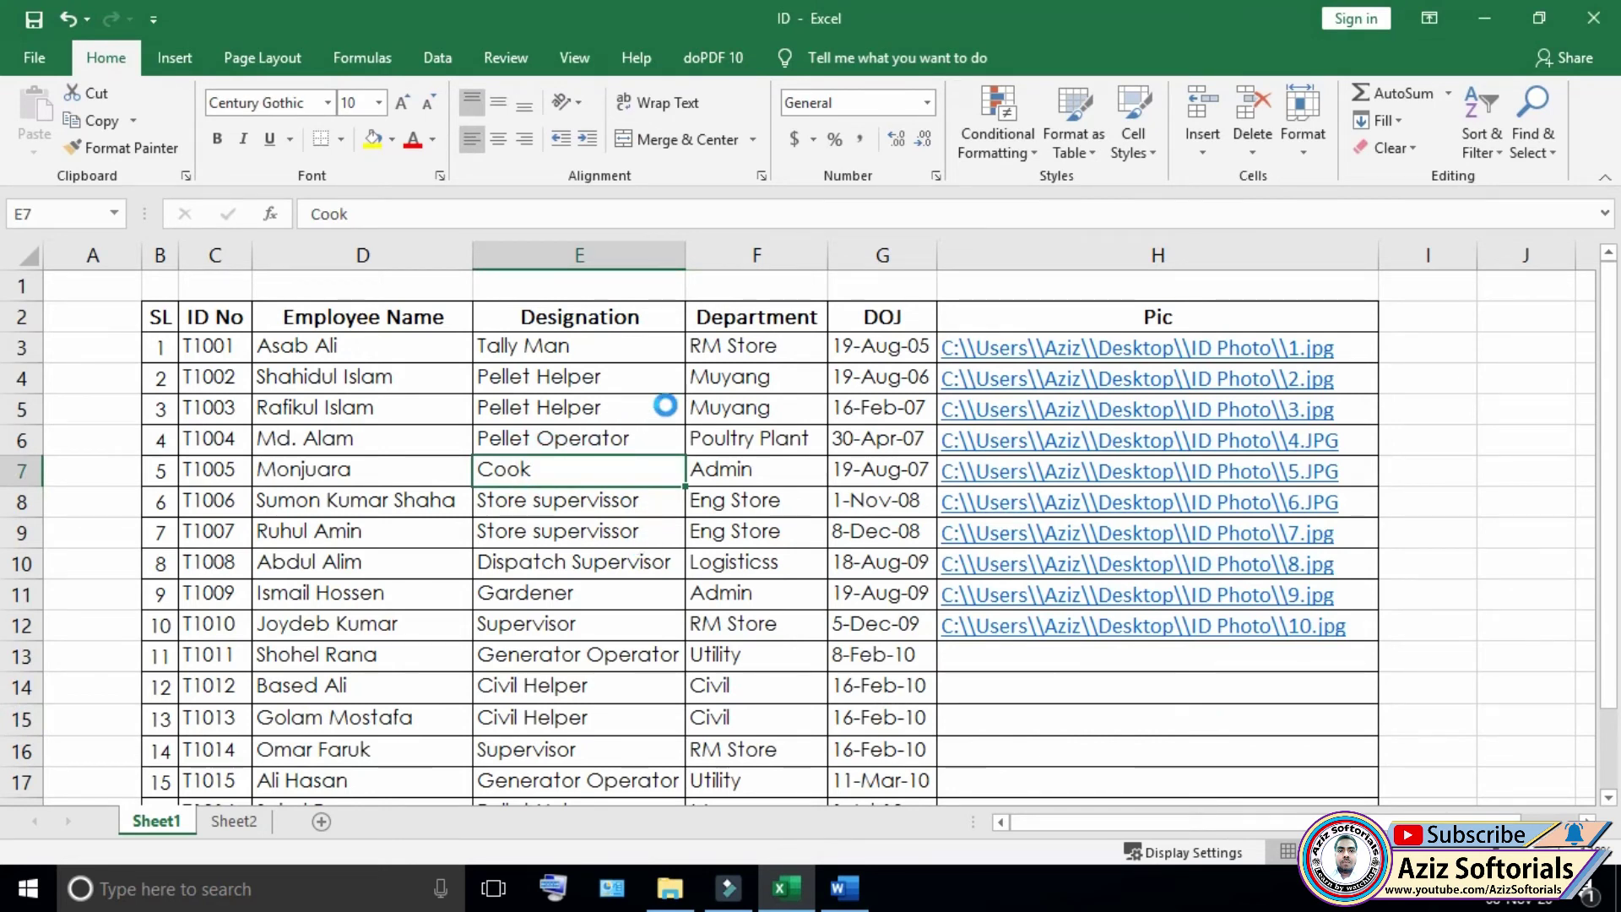
click(1596, 23)
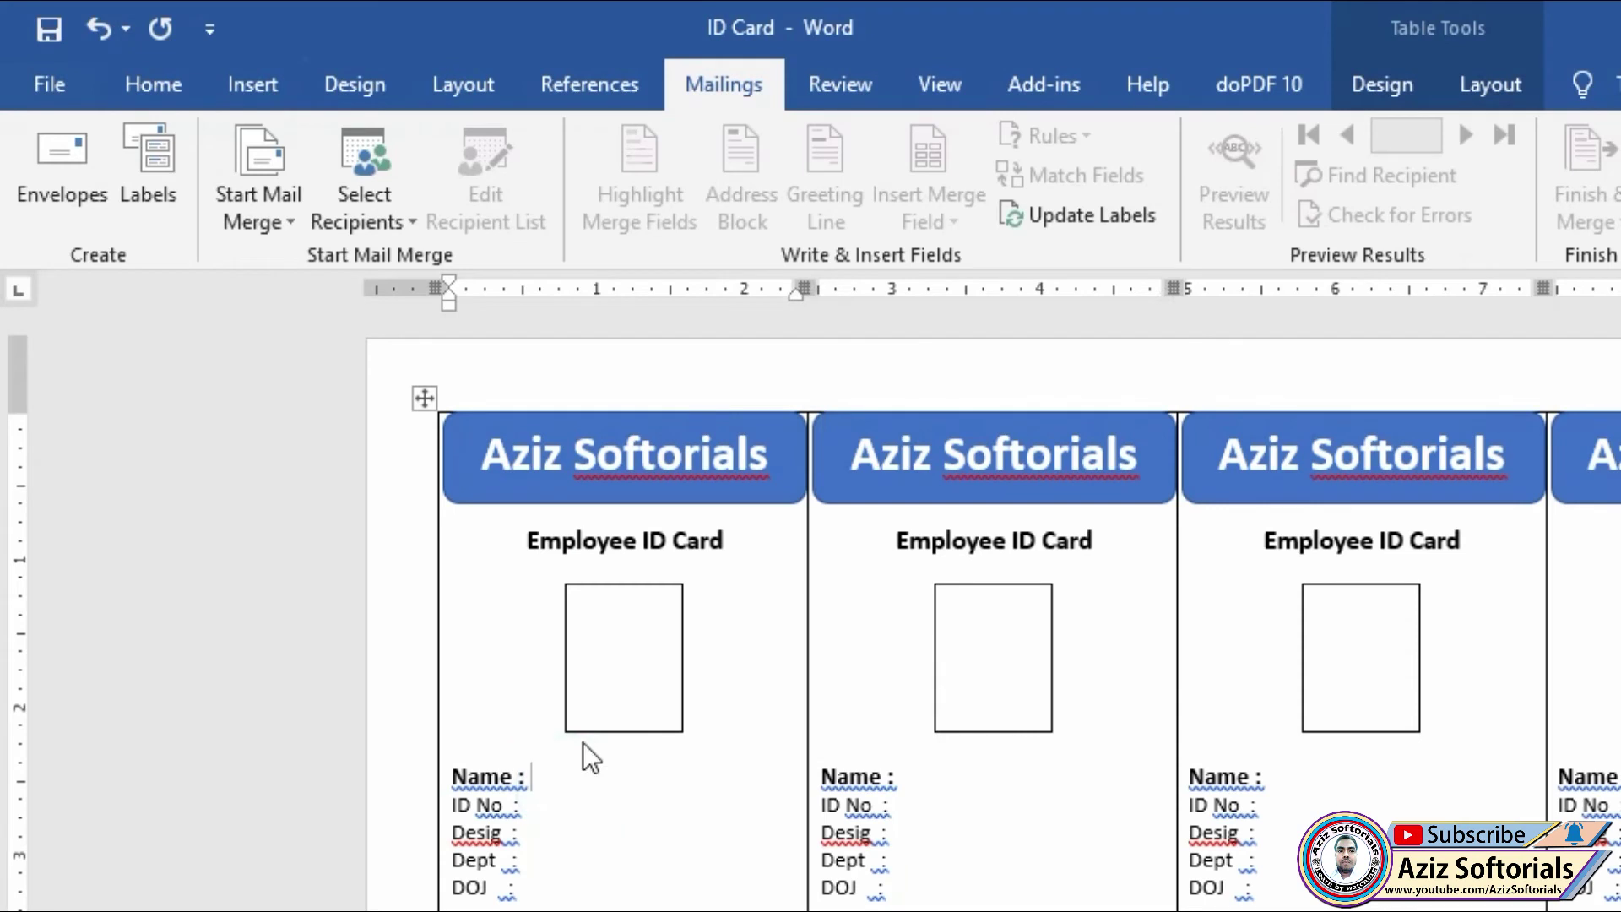
- Use Sheet1$ of ID.xlsx in the K: drive's ID Card folder as the existing recipient list
click(365, 221)
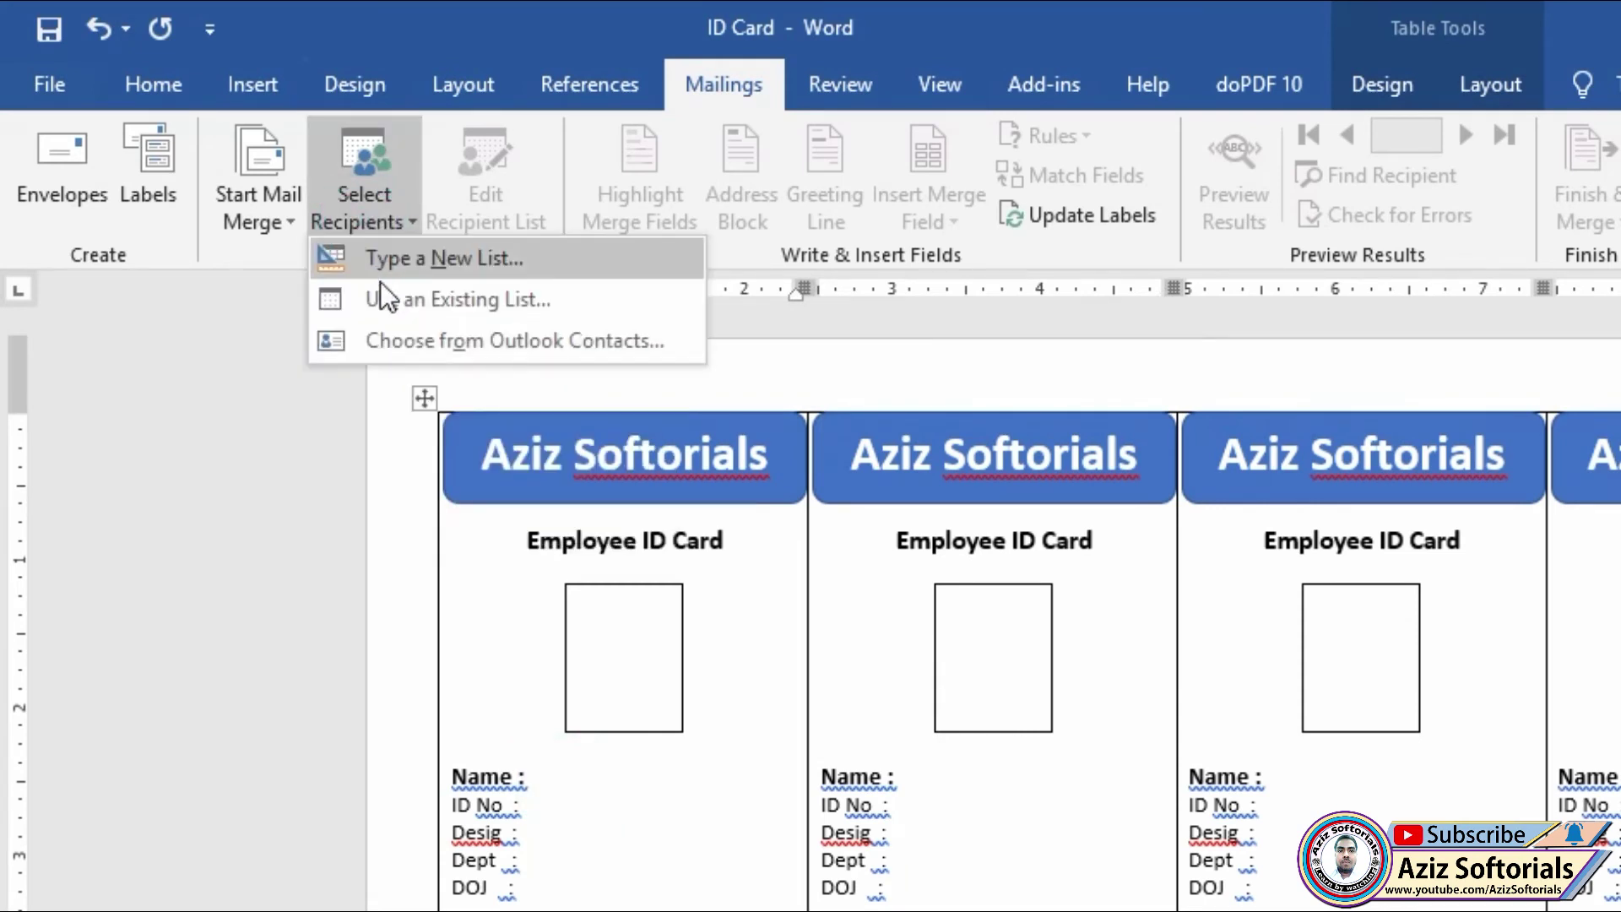
click(463, 300)
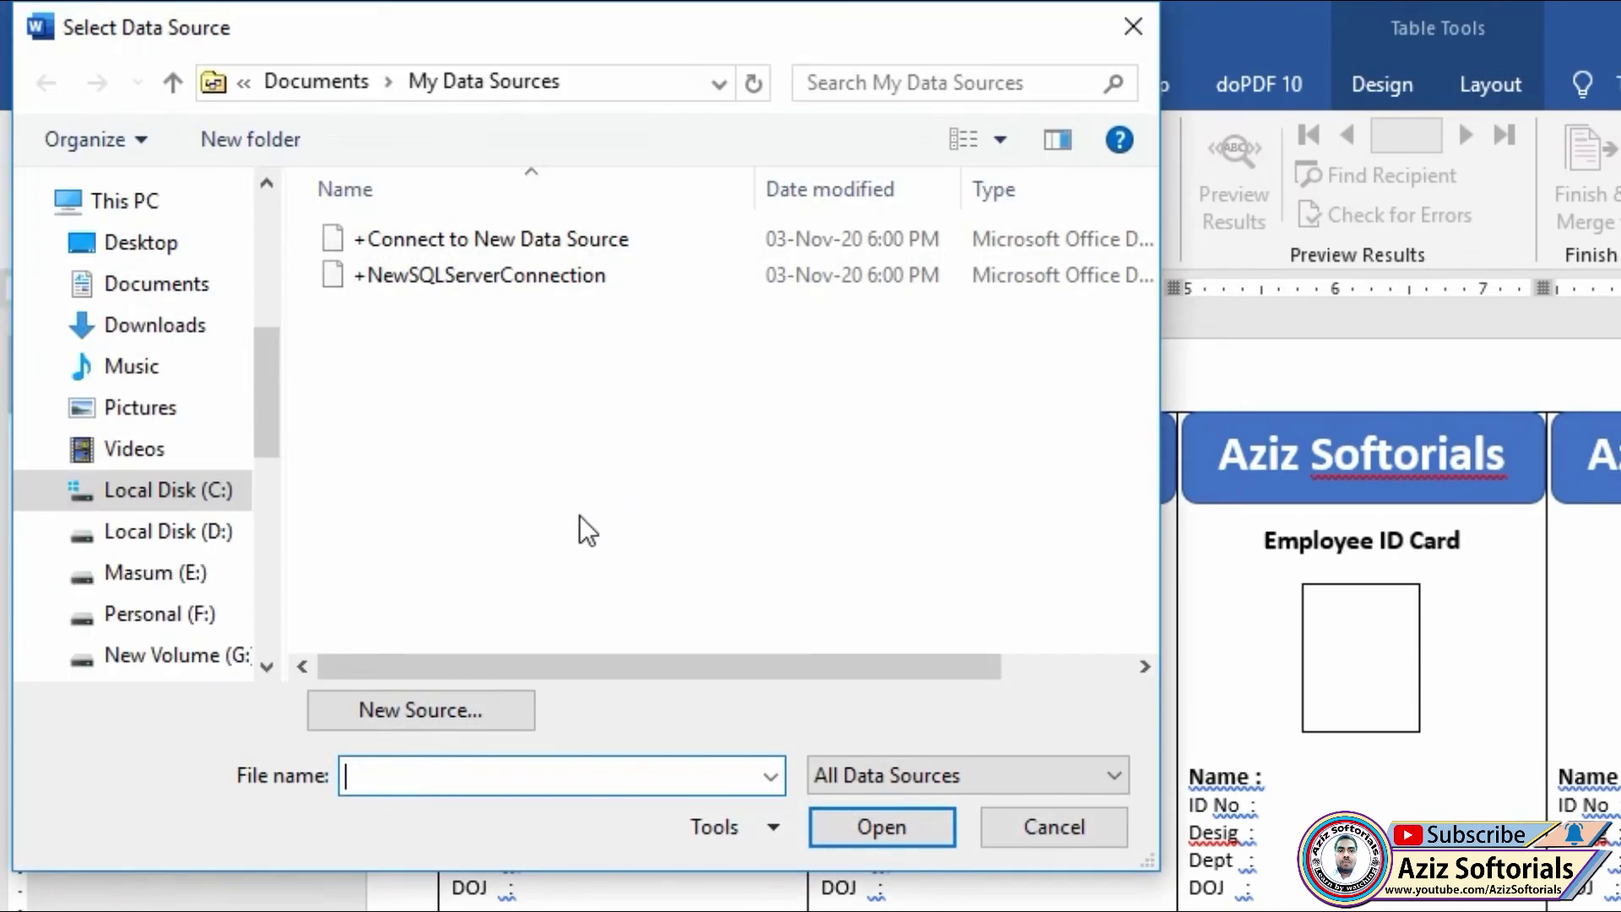
drag(262, 412, 279, 500)
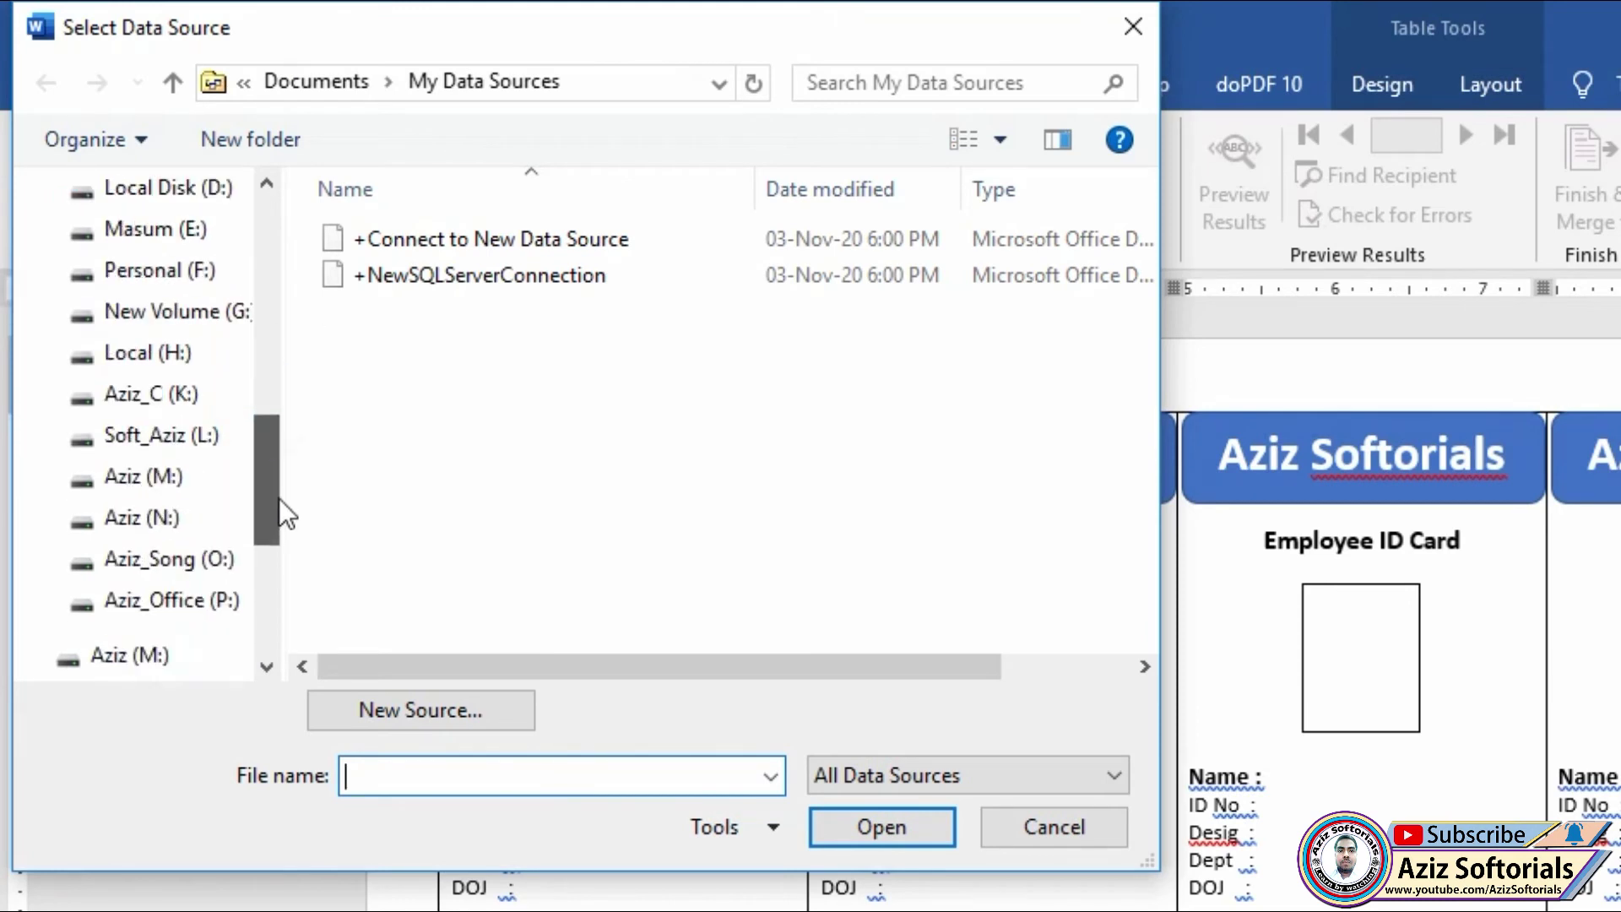
click(179, 397)
double_click(427, 314)
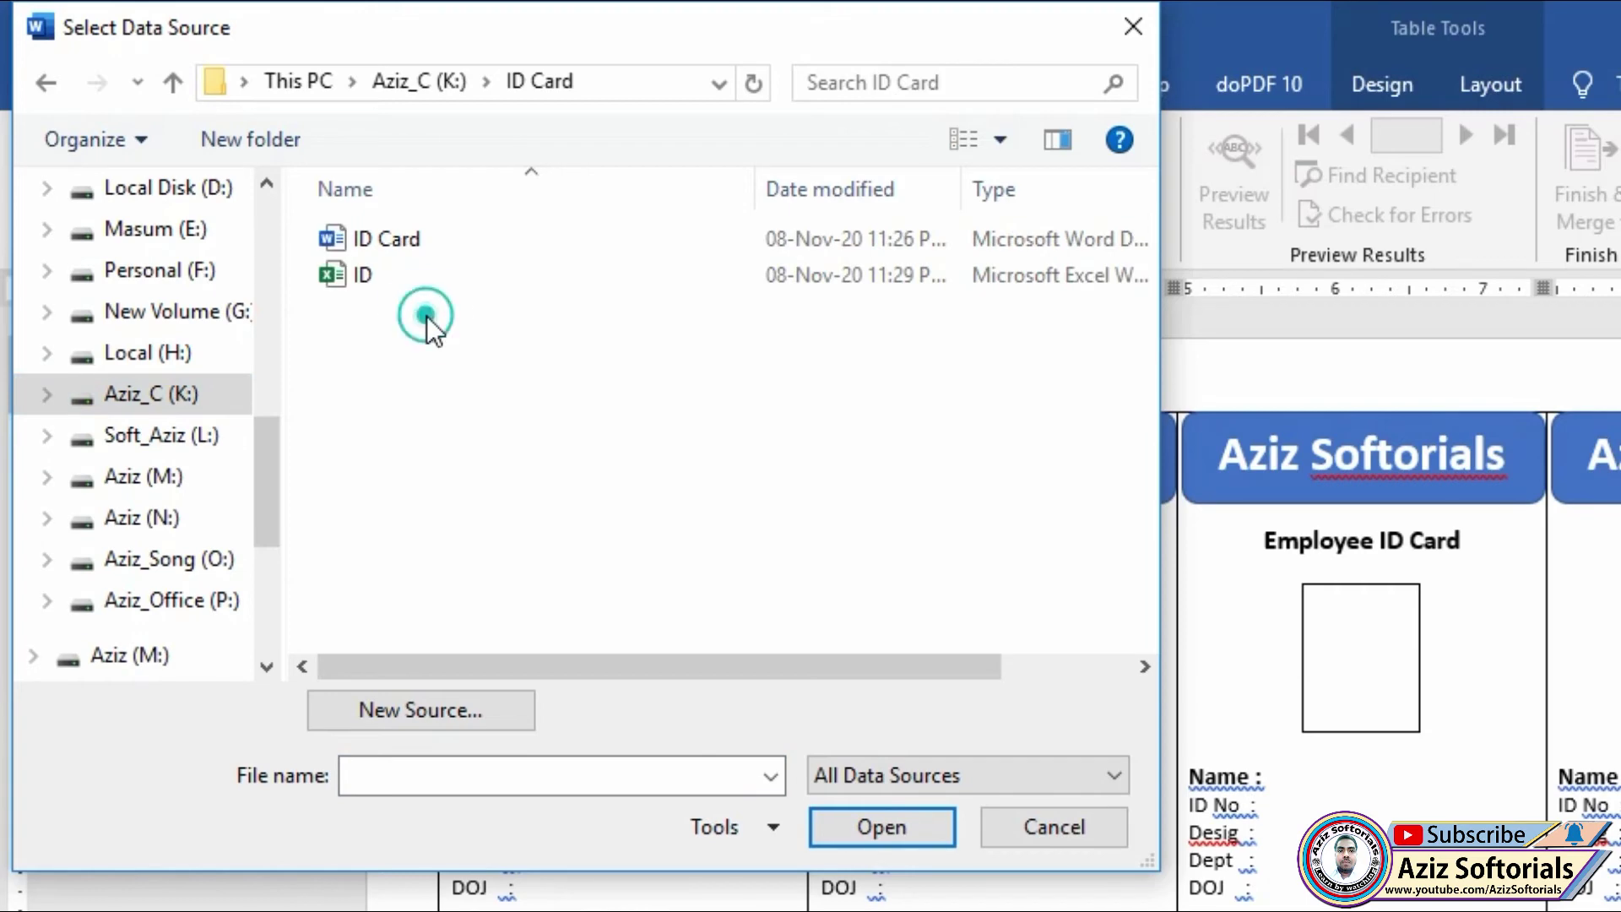
double_click(375, 277)
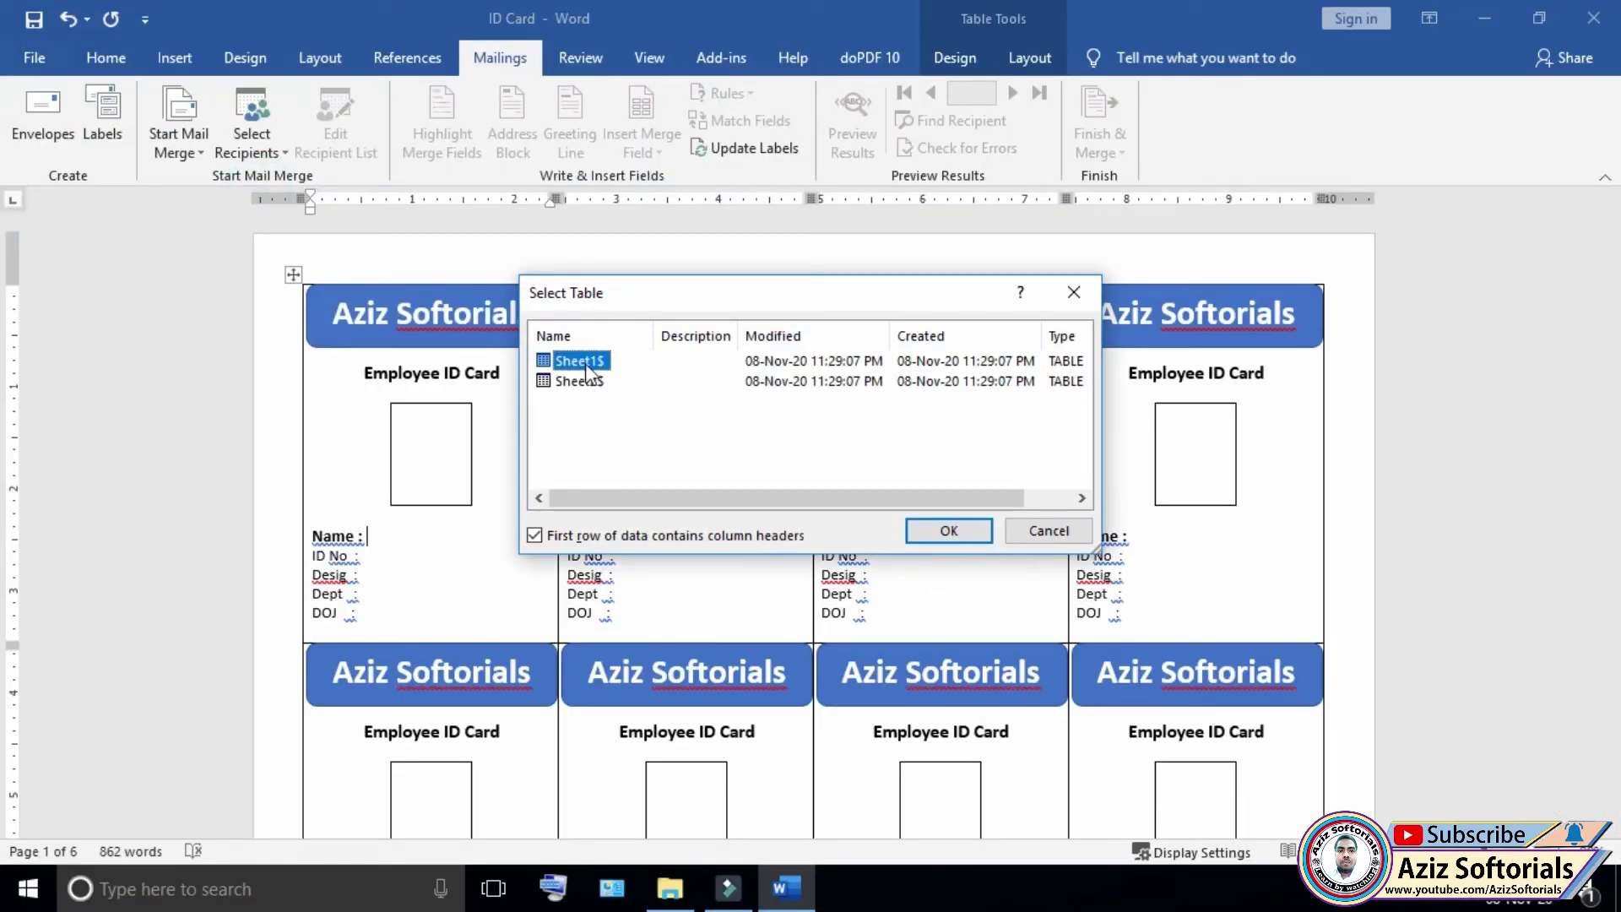
click(946, 530)
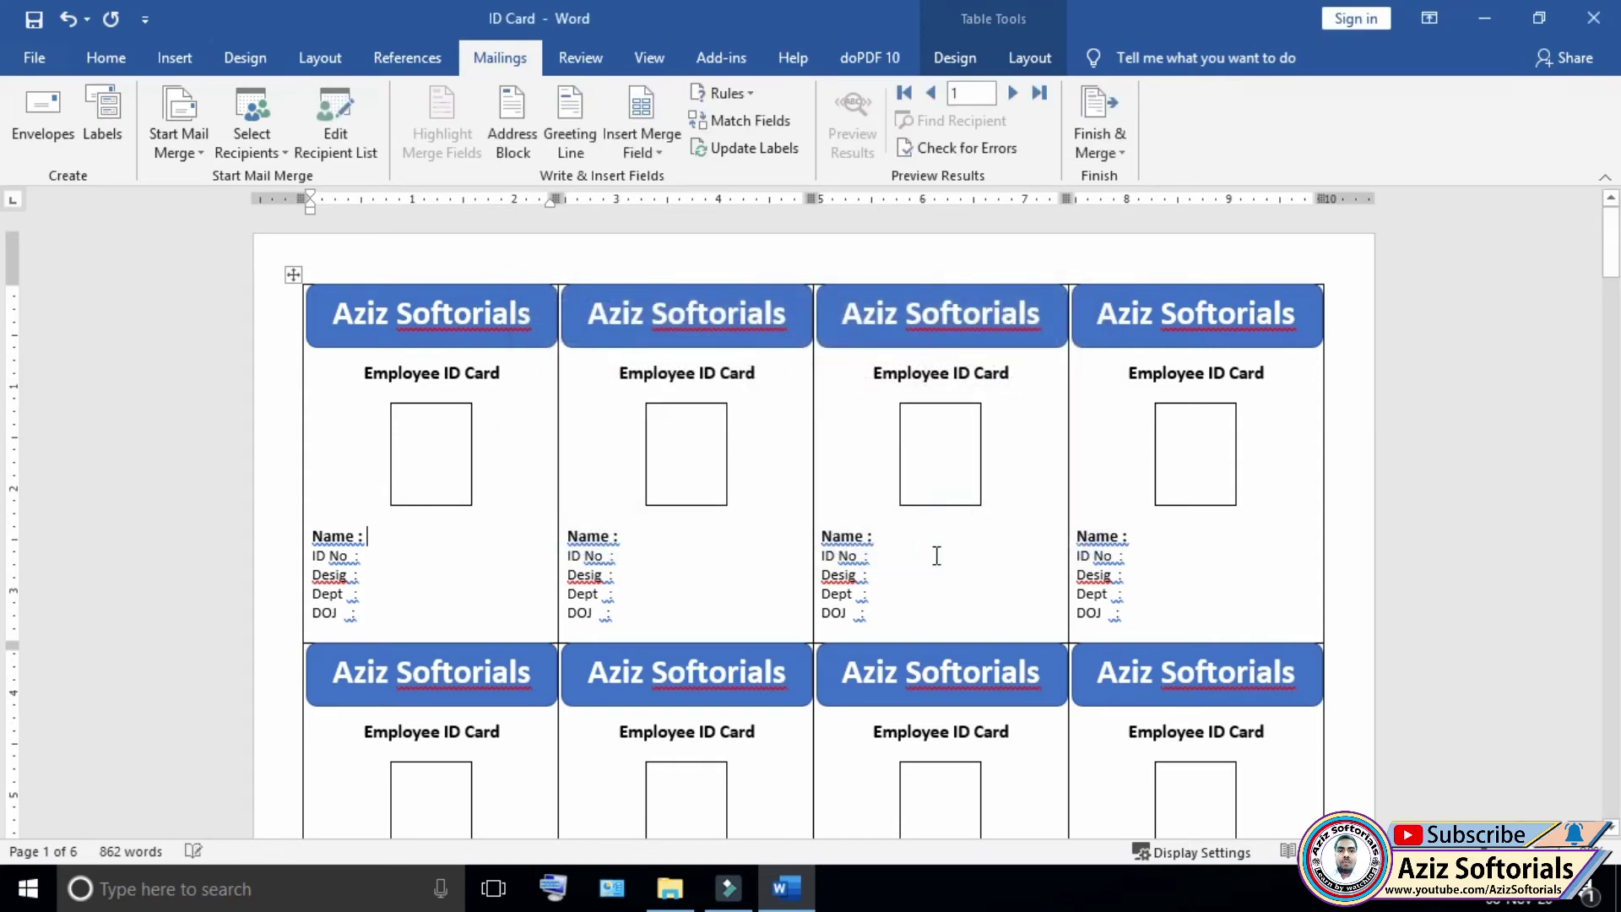
click(395, 542)
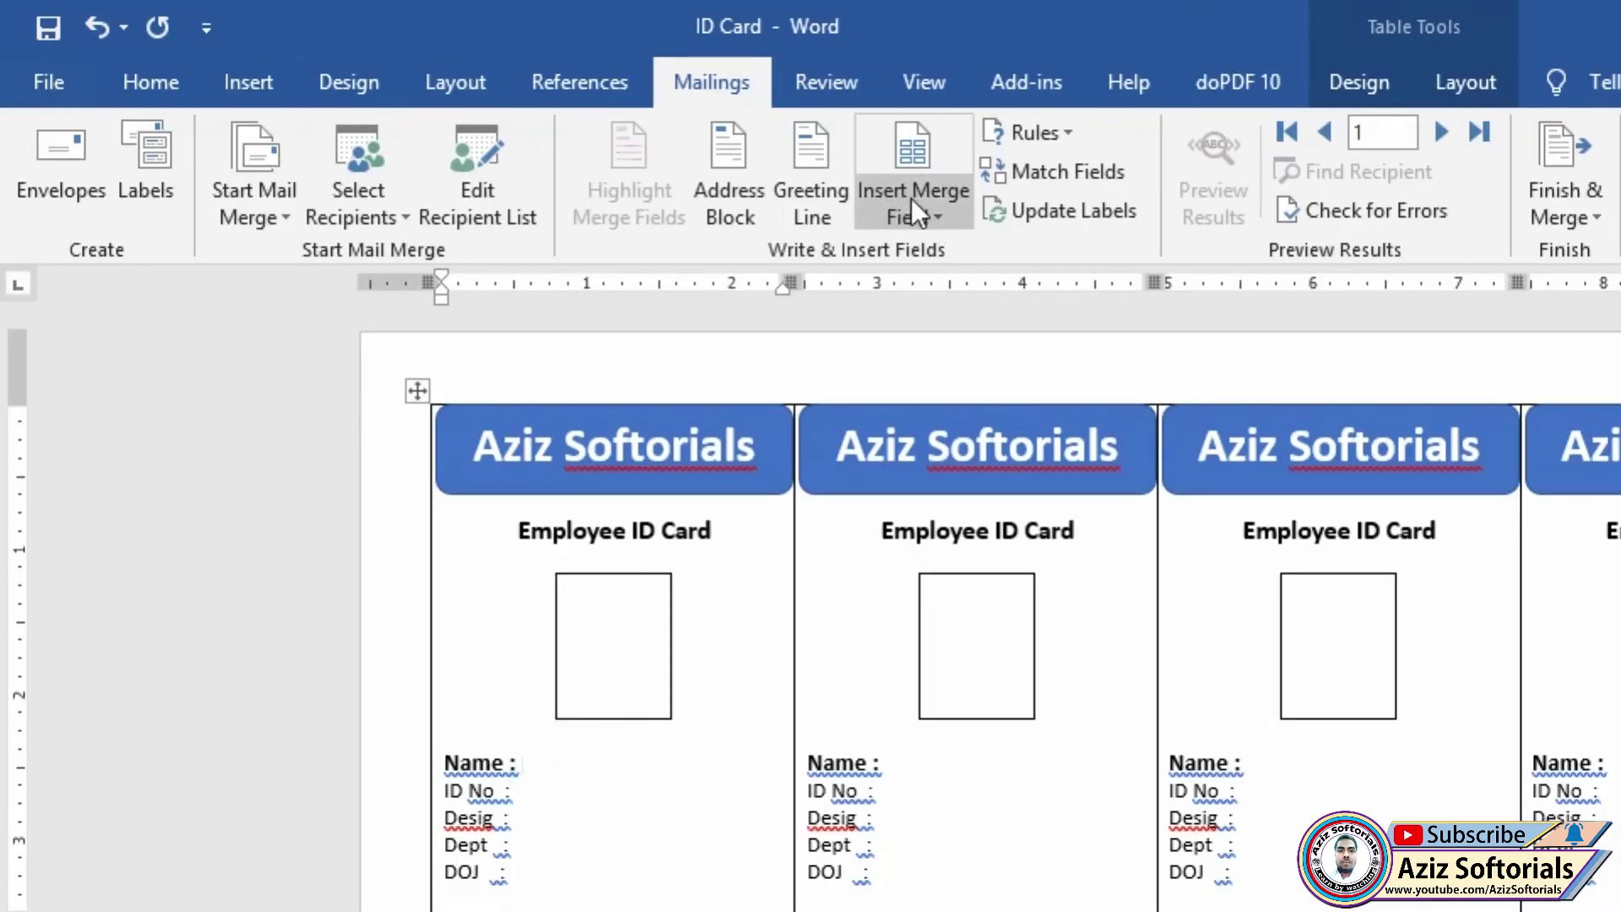
- Insert the Employee_Name, ID_No and Designation merge fields after the Name, ID No and Desig labels
click(909, 199)
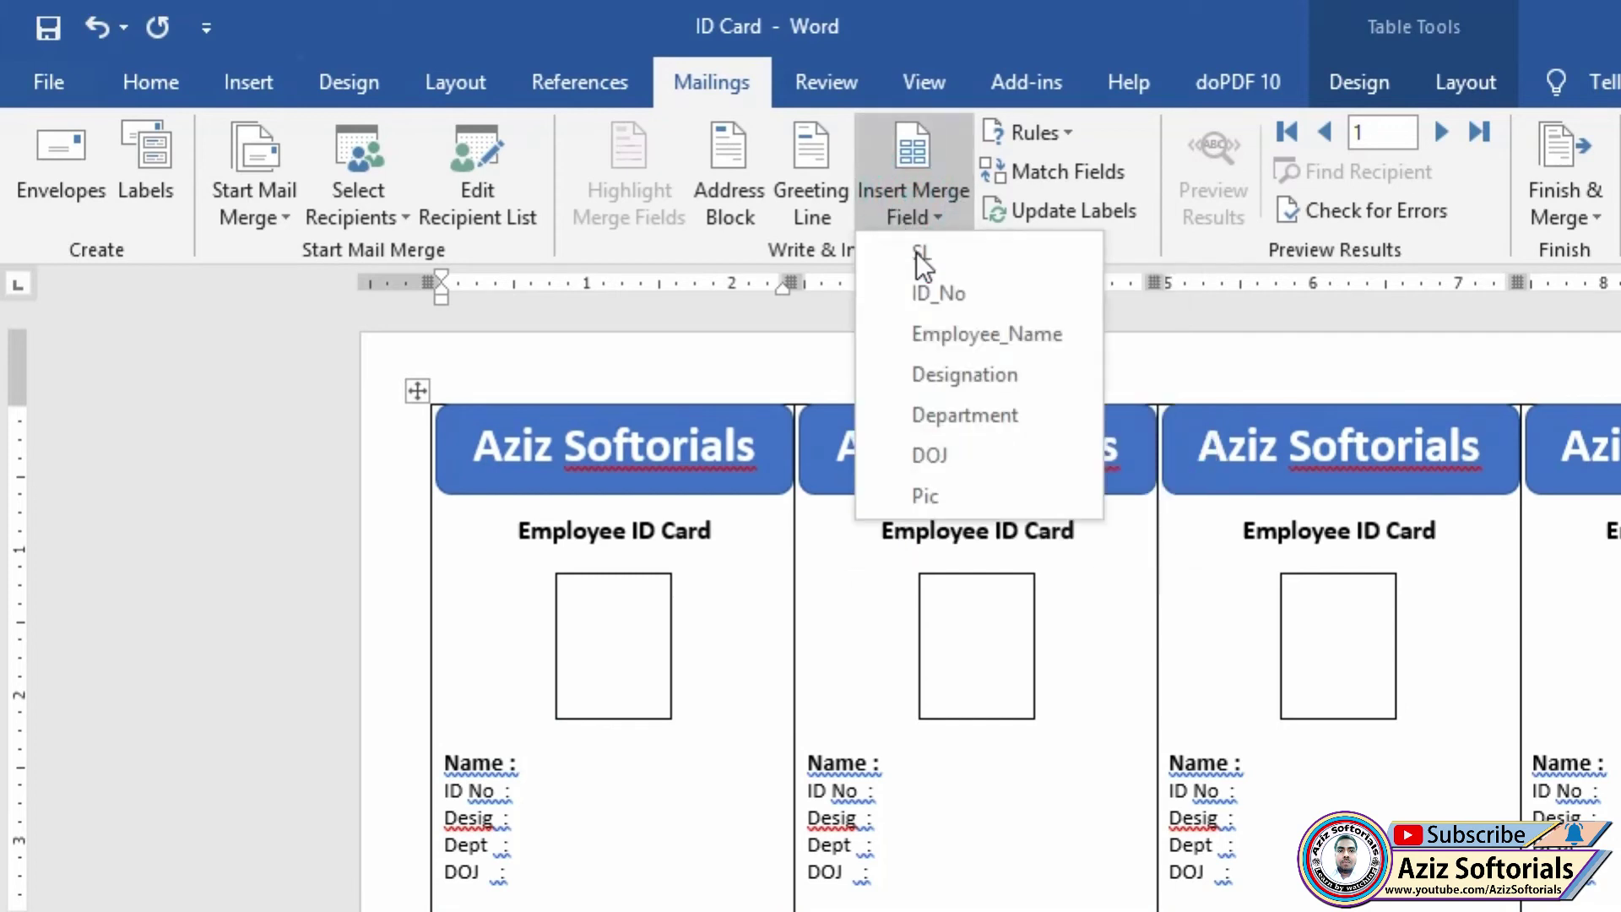
click(970, 333)
click(561, 794)
click(912, 211)
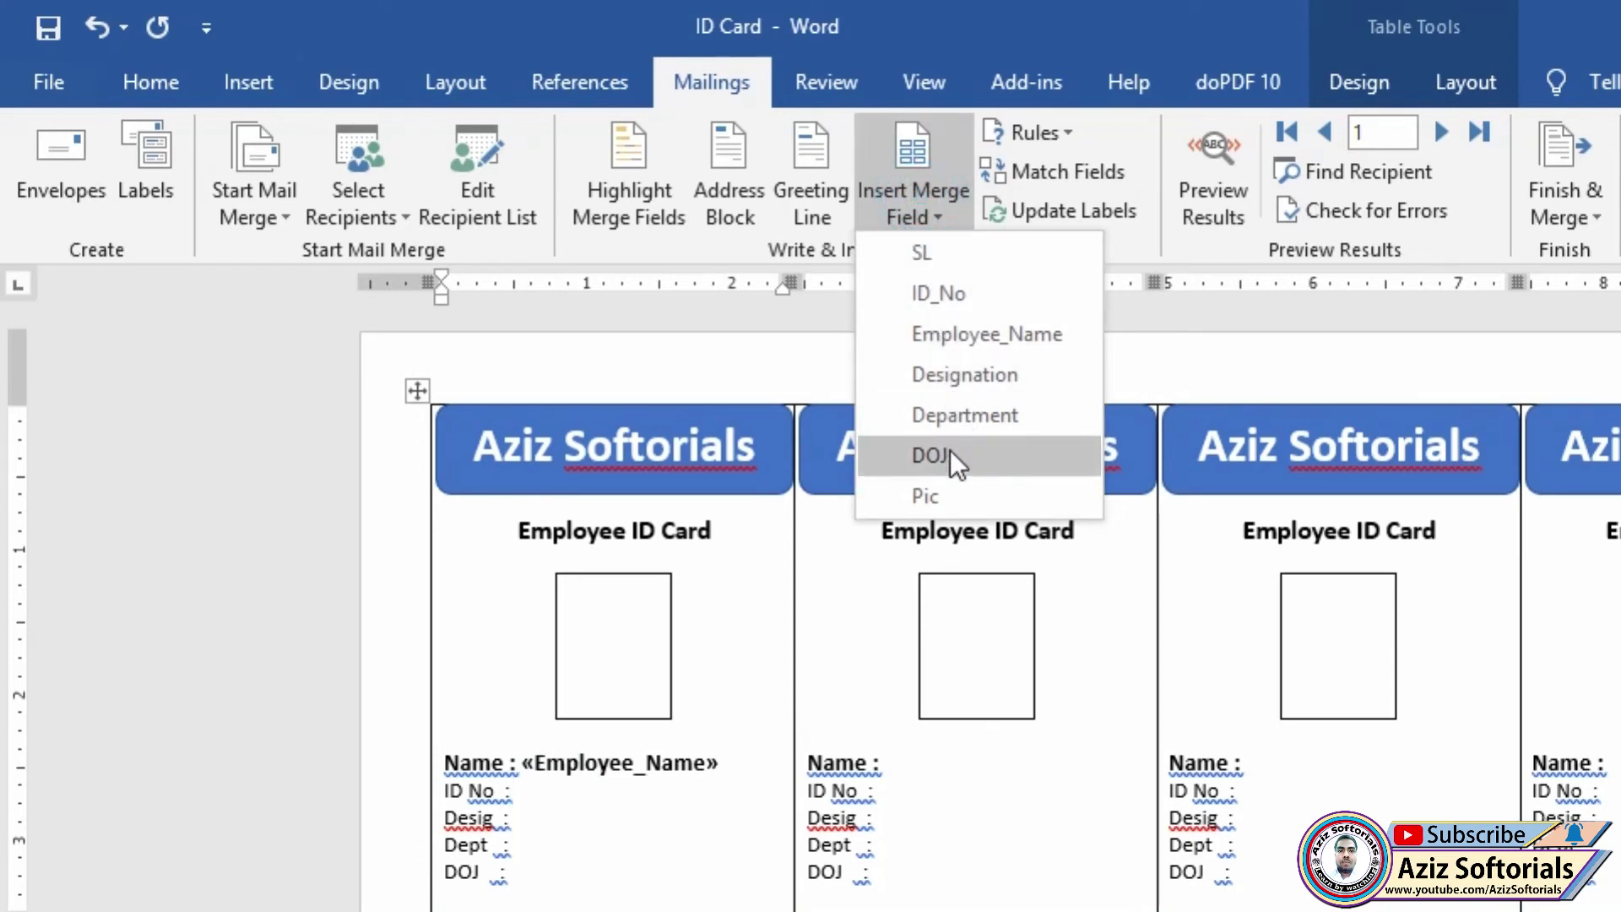
click(960, 302)
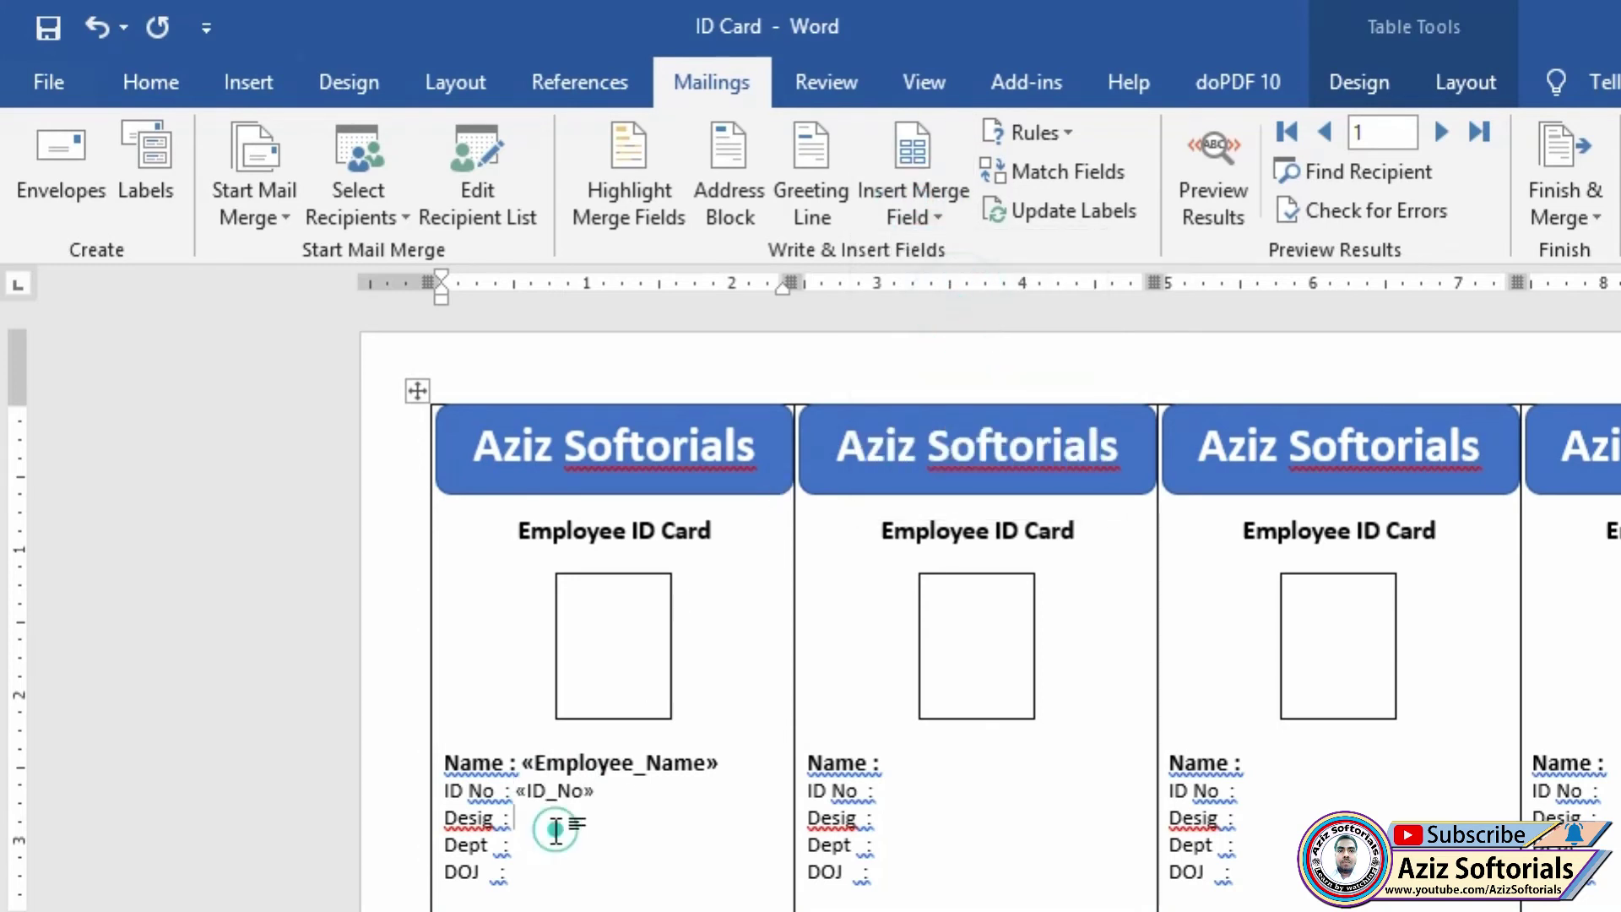
click(908, 191)
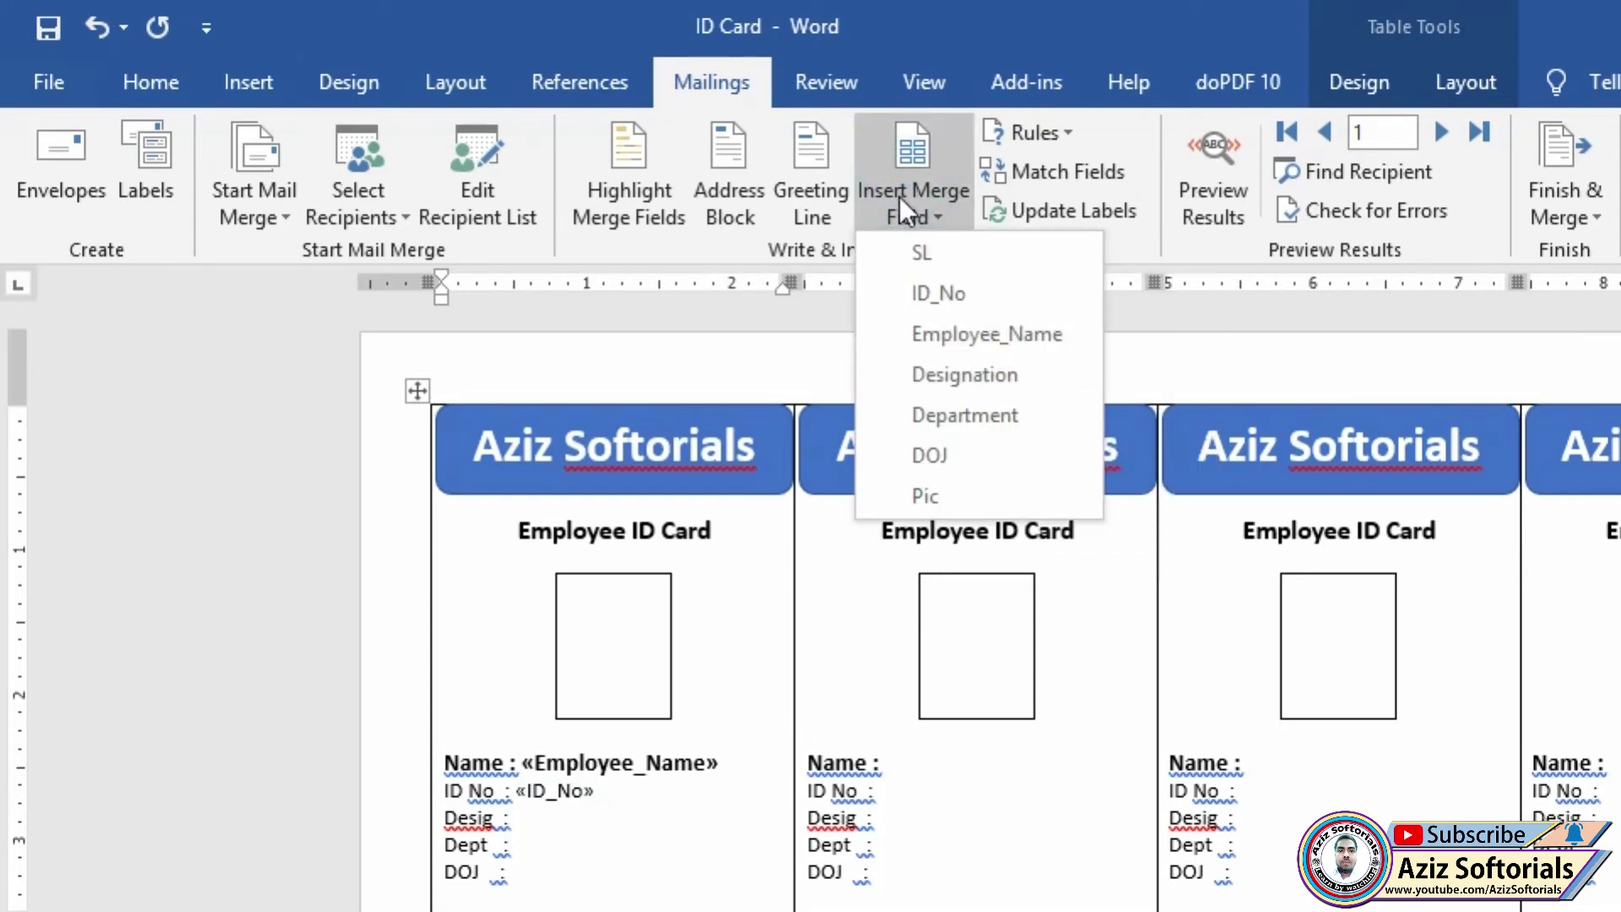
click(979, 375)
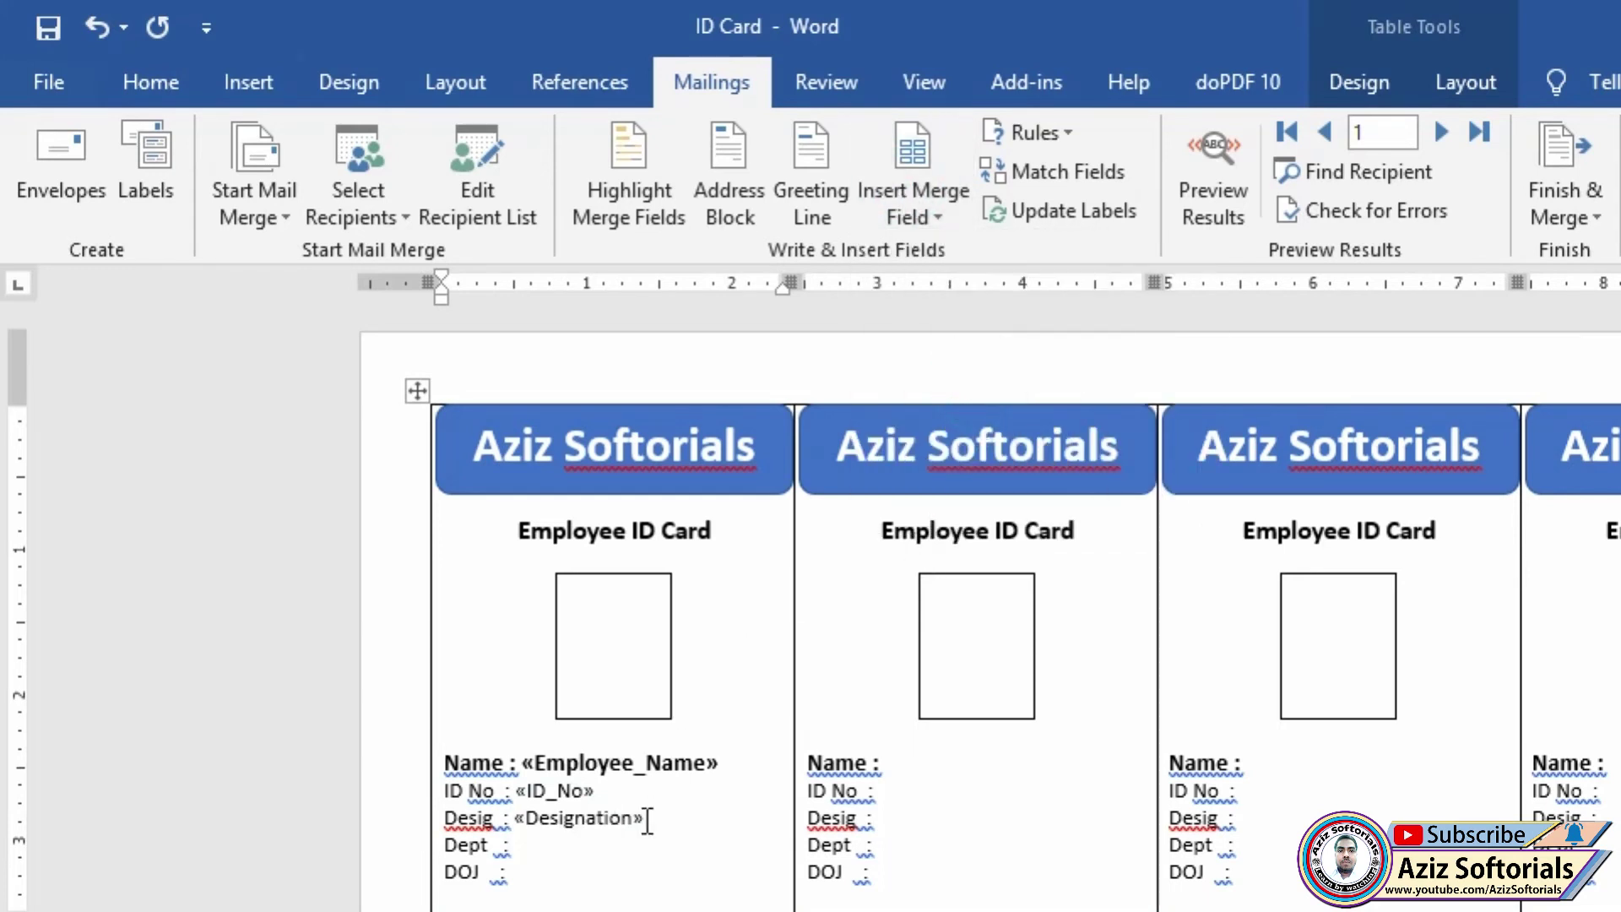
- Insert the Department and DOJ merge fields after the Dept and DOJ labels
click(559, 853)
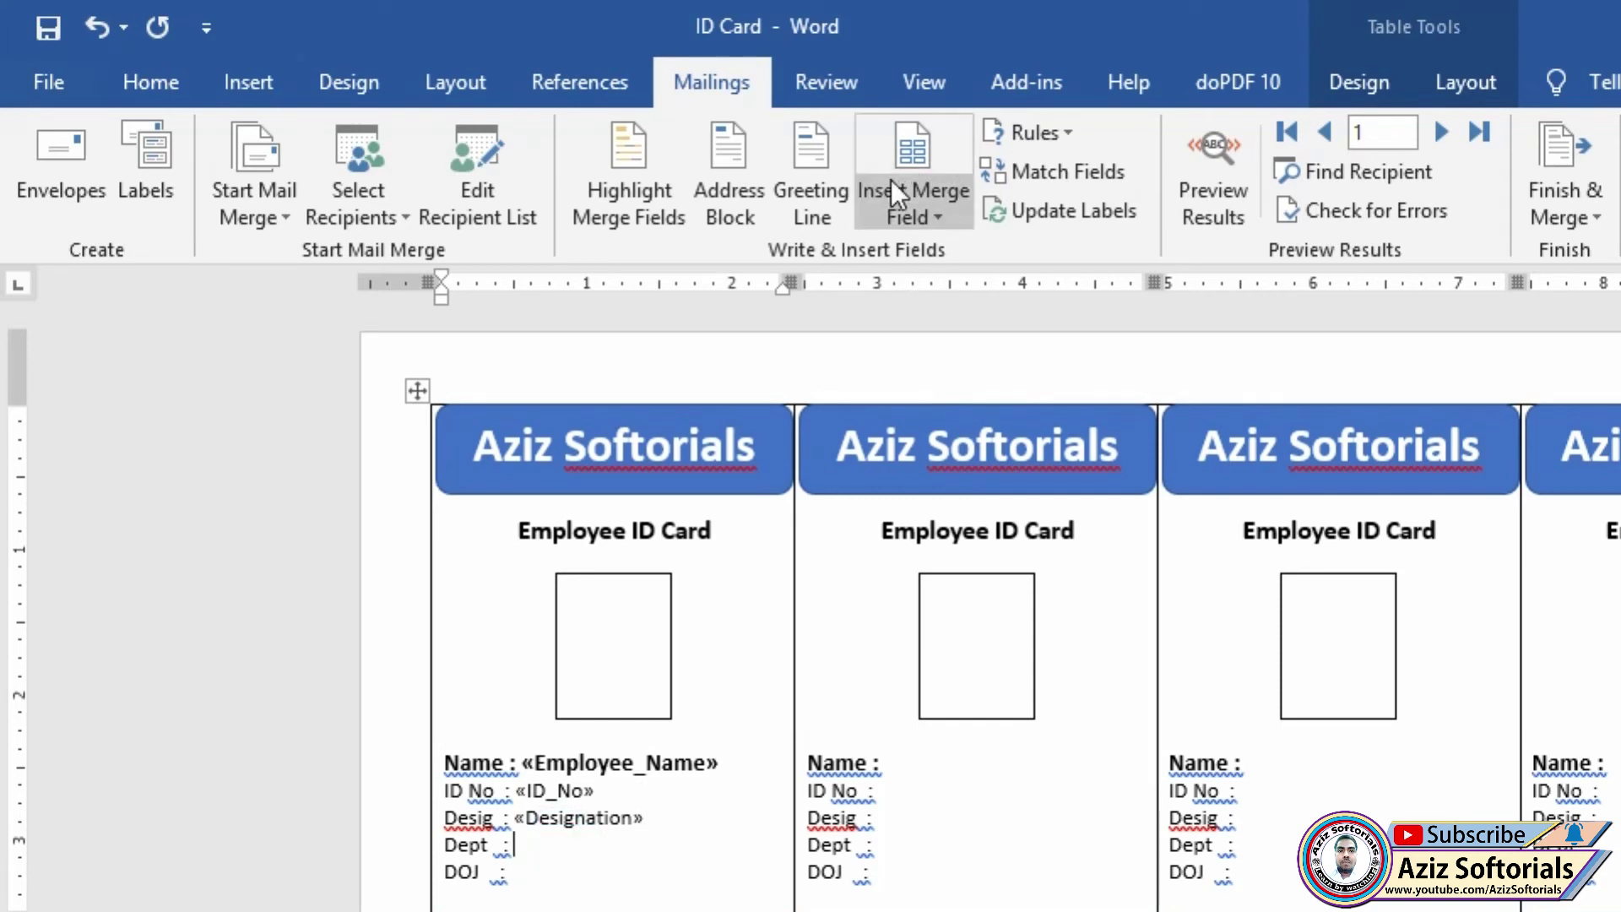
click(897, 183)
click(955, 414)
click(558, 873)
click(889, 189)
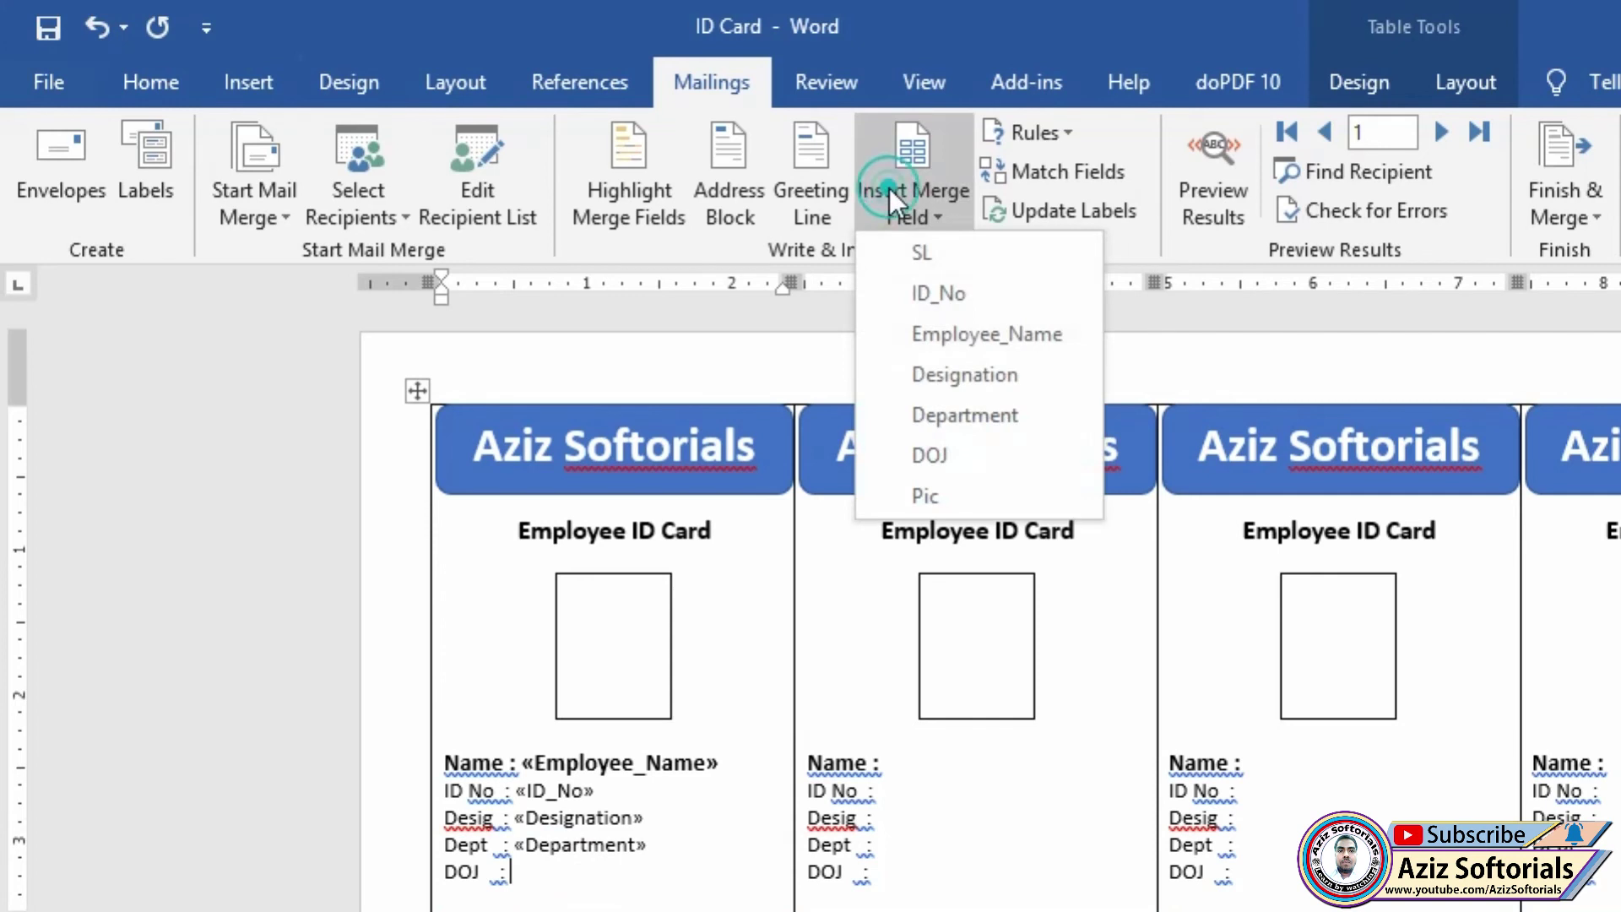
click(940, 455)
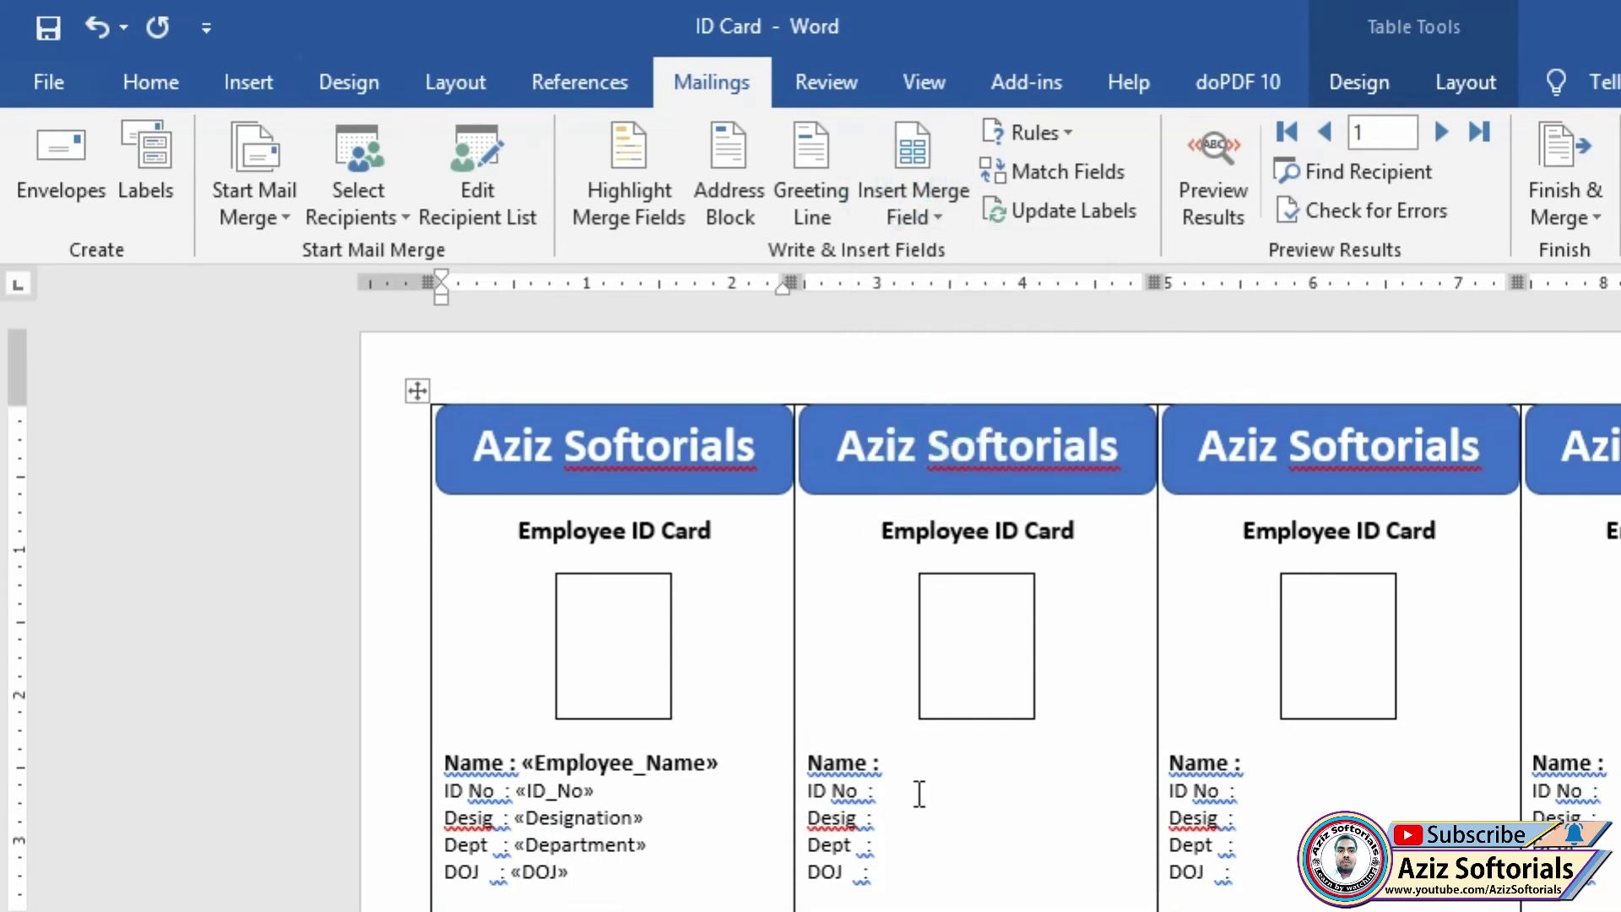
click(600, 639)
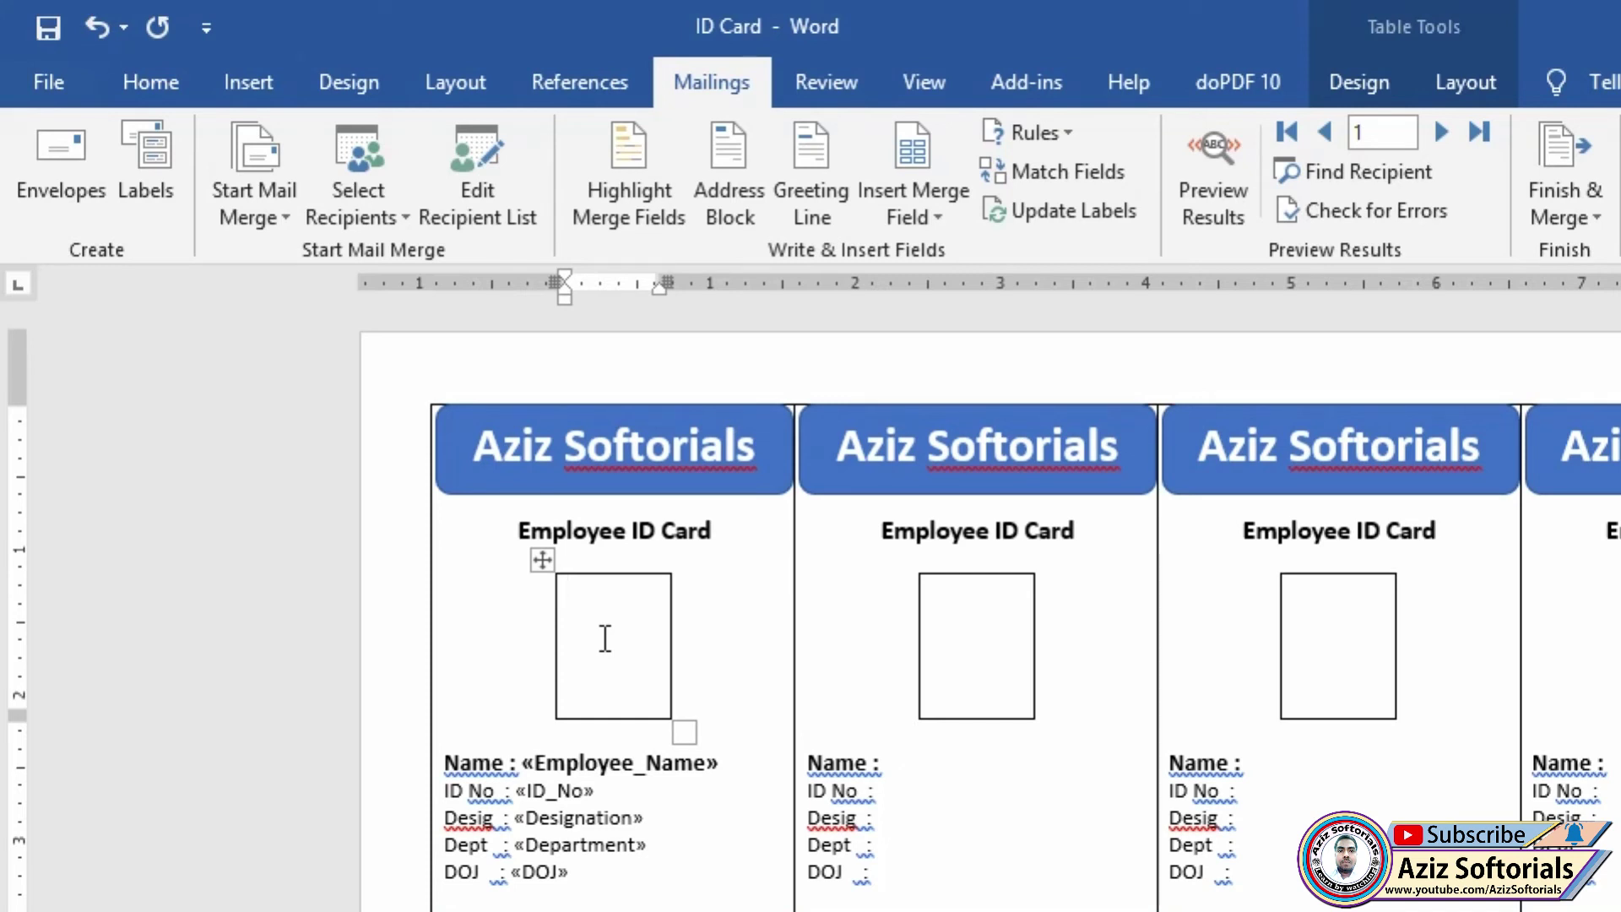
- Put an Includepicture field code in the photo box with the Pic merge field inside its quotes
key(ctrl+F9)
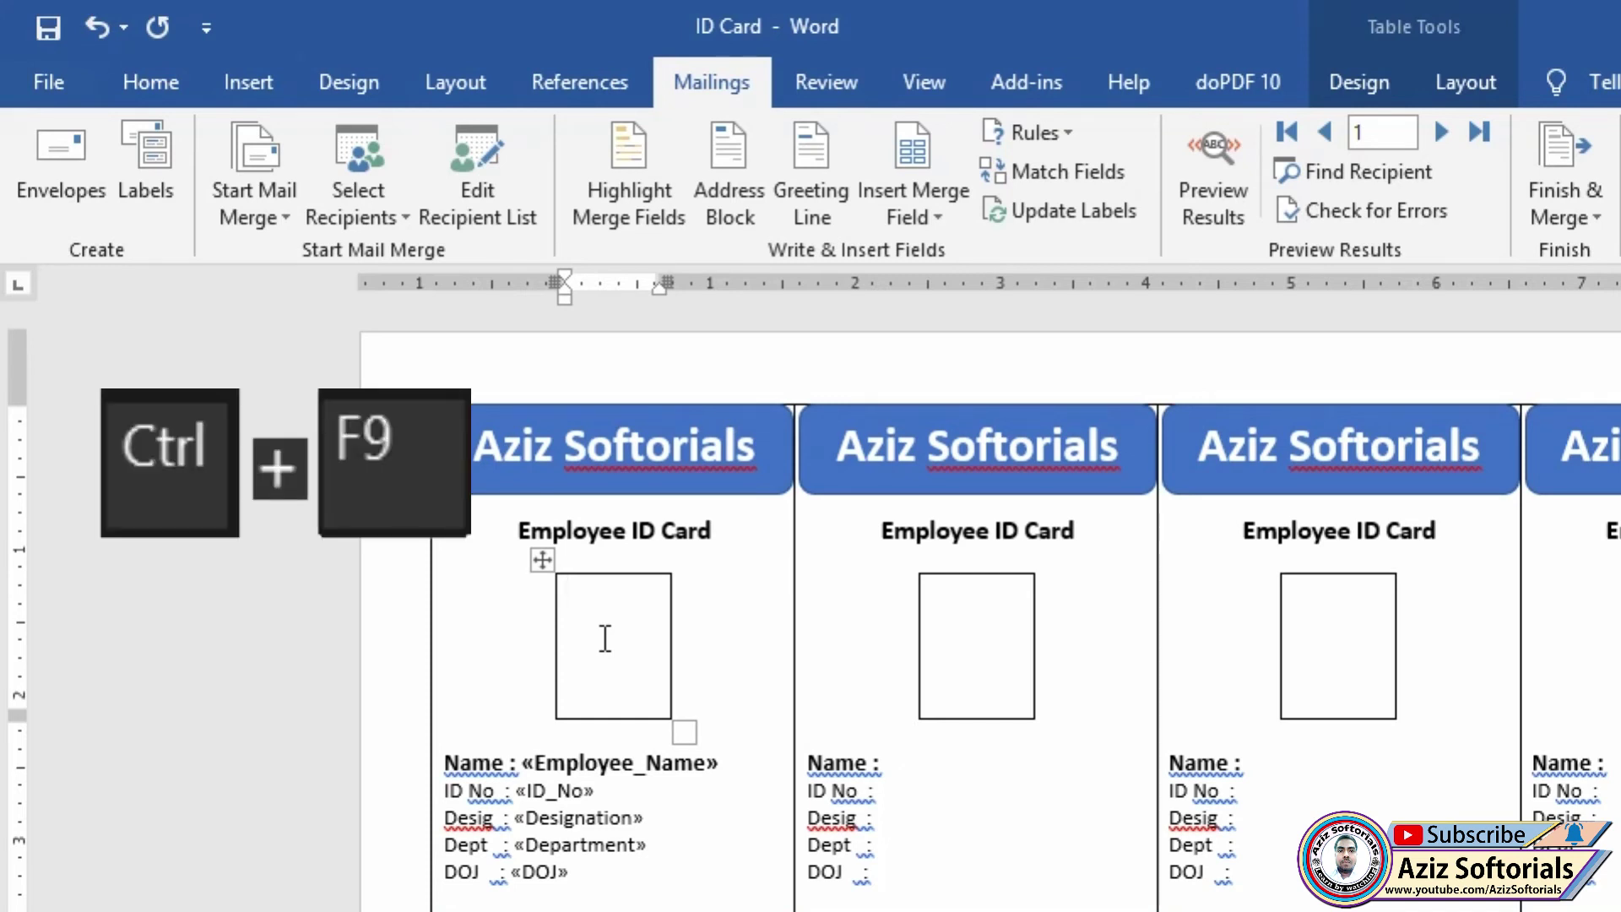
key(ctrl+F9)
text(Incl)
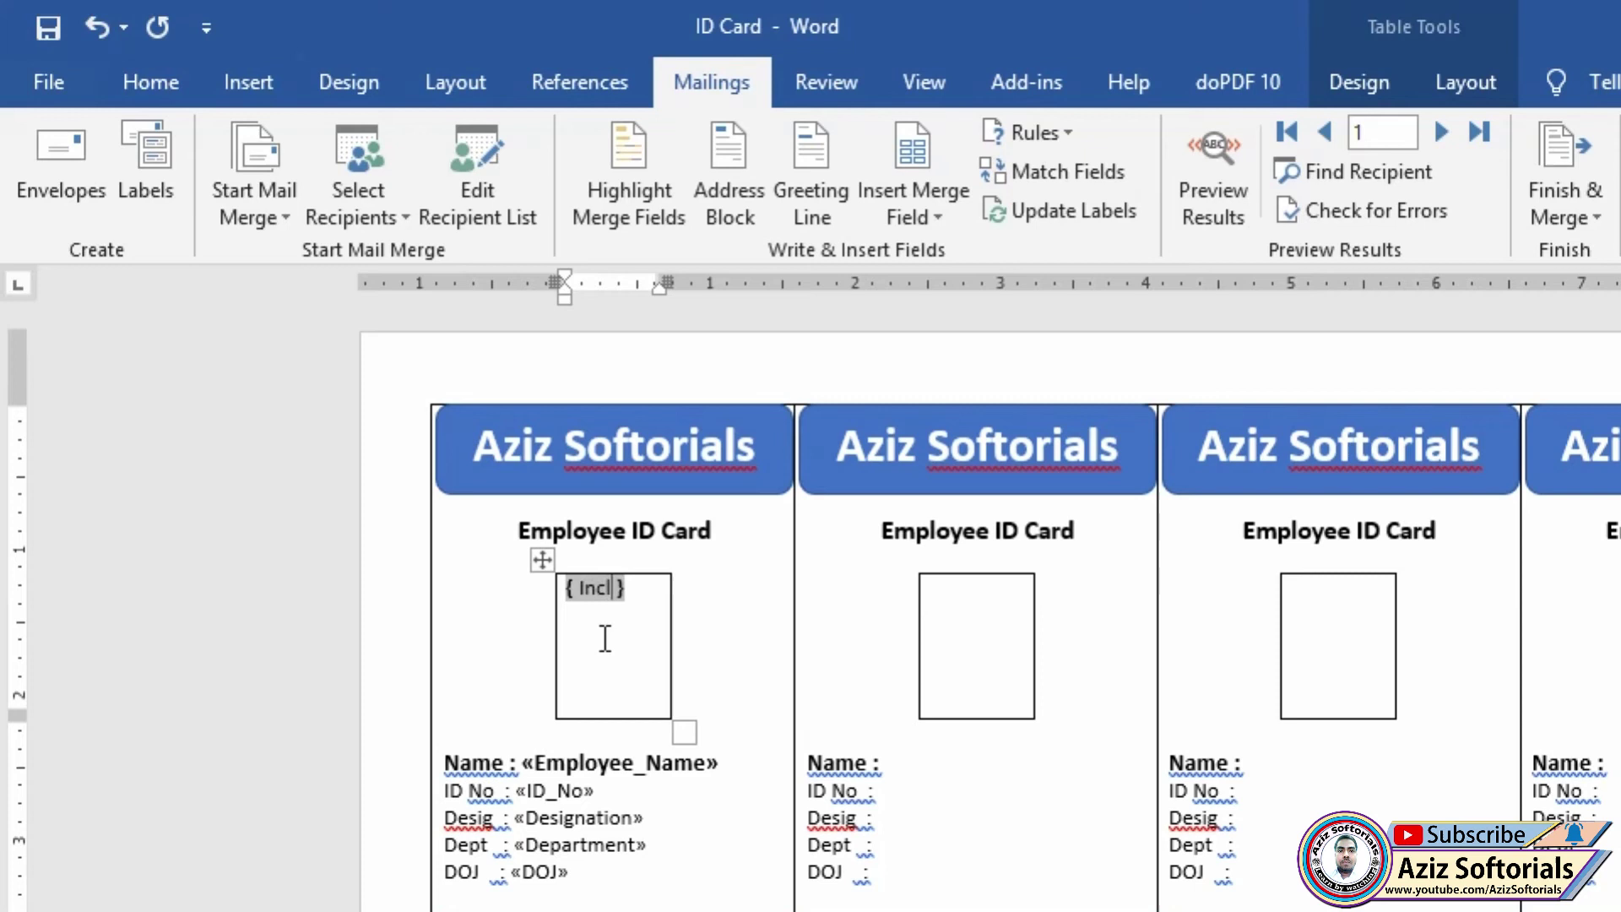
text(u)
text(depict)
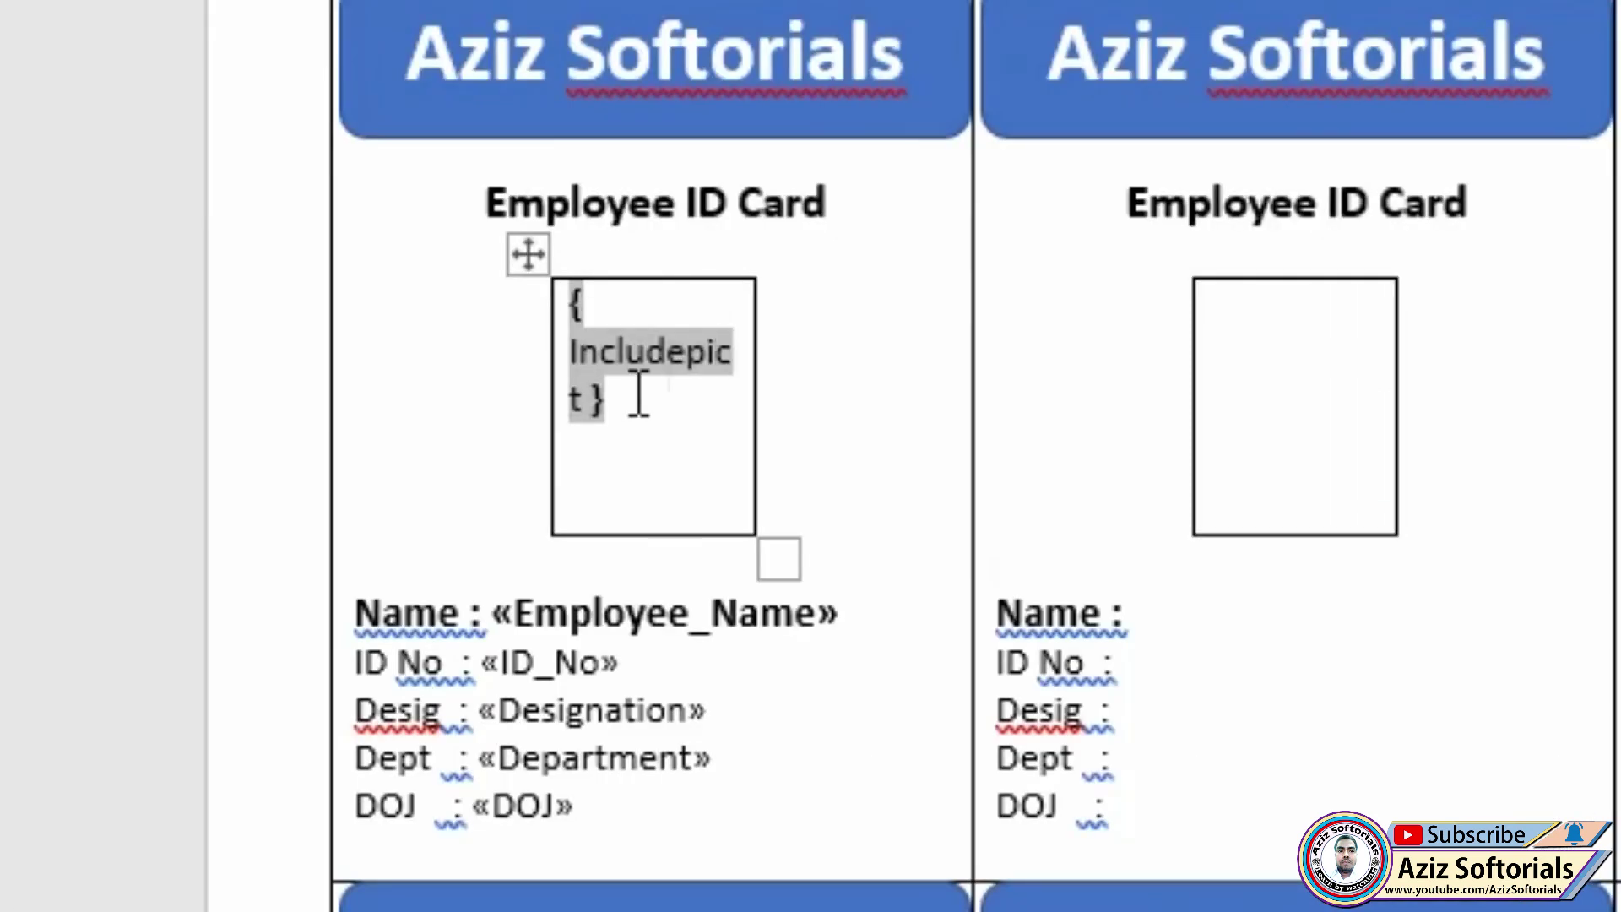
text(ure)
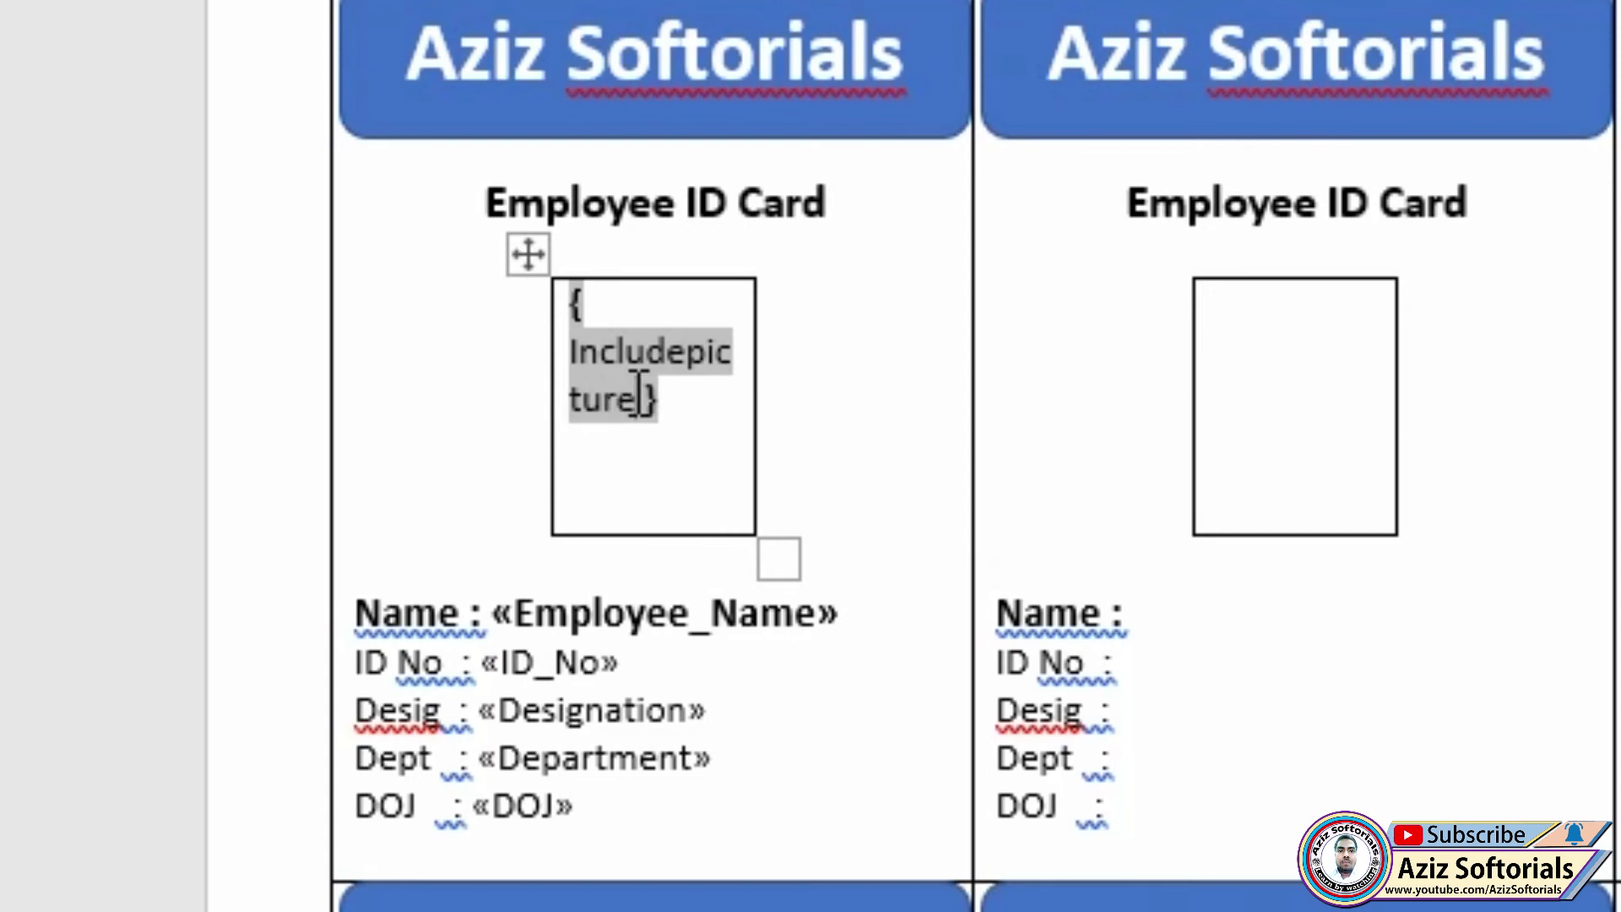
text( ")
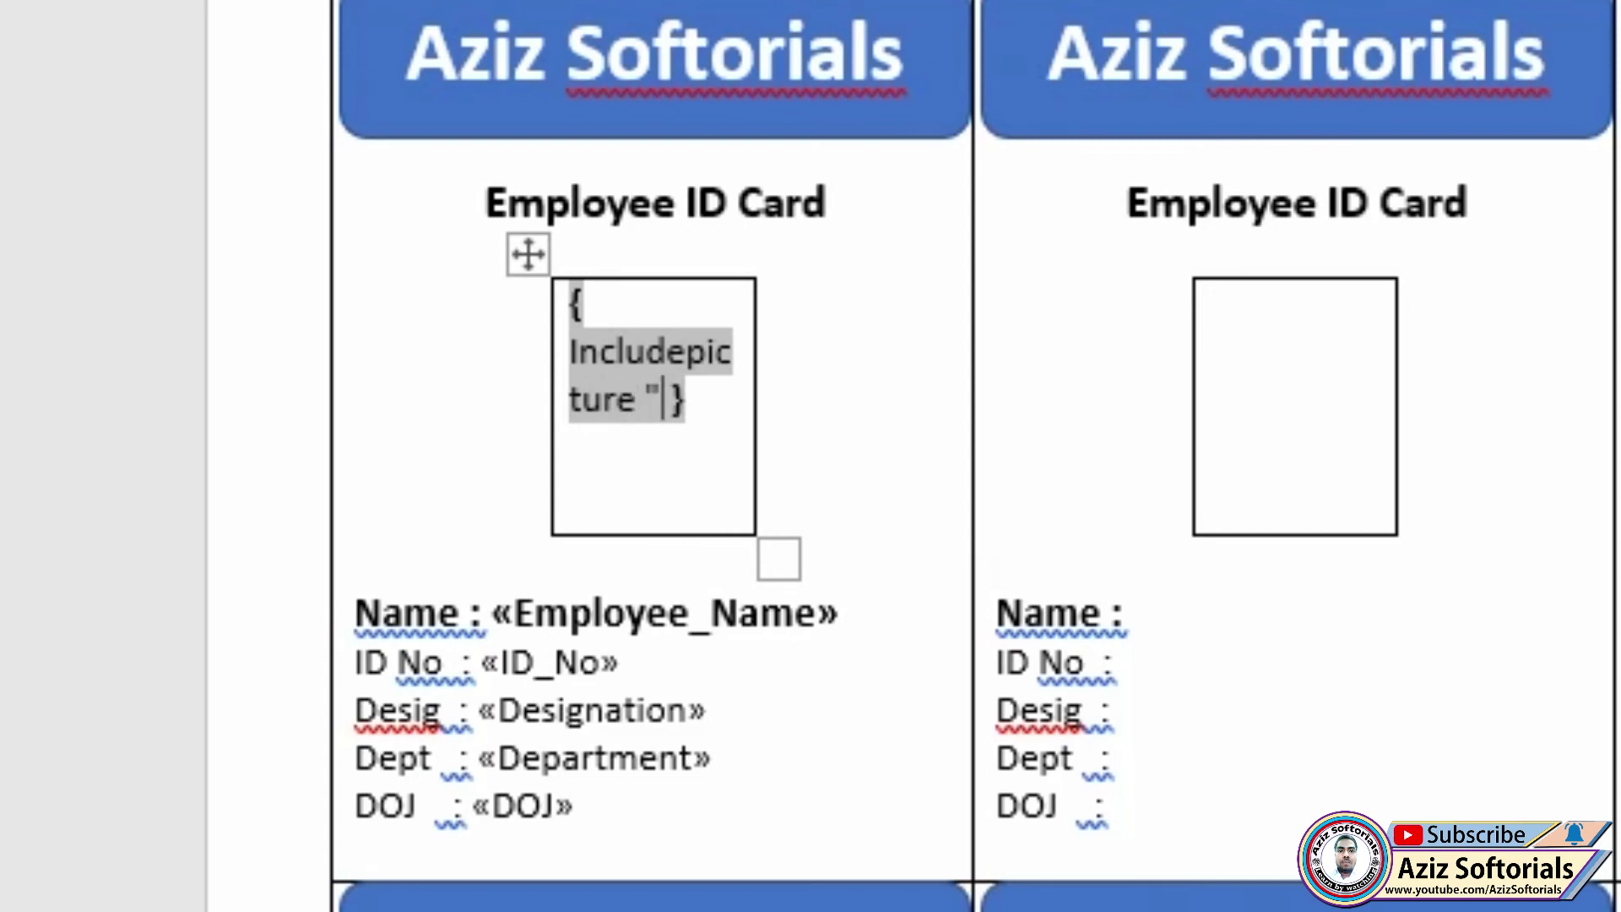
click(912, 203)
click(945, 500)
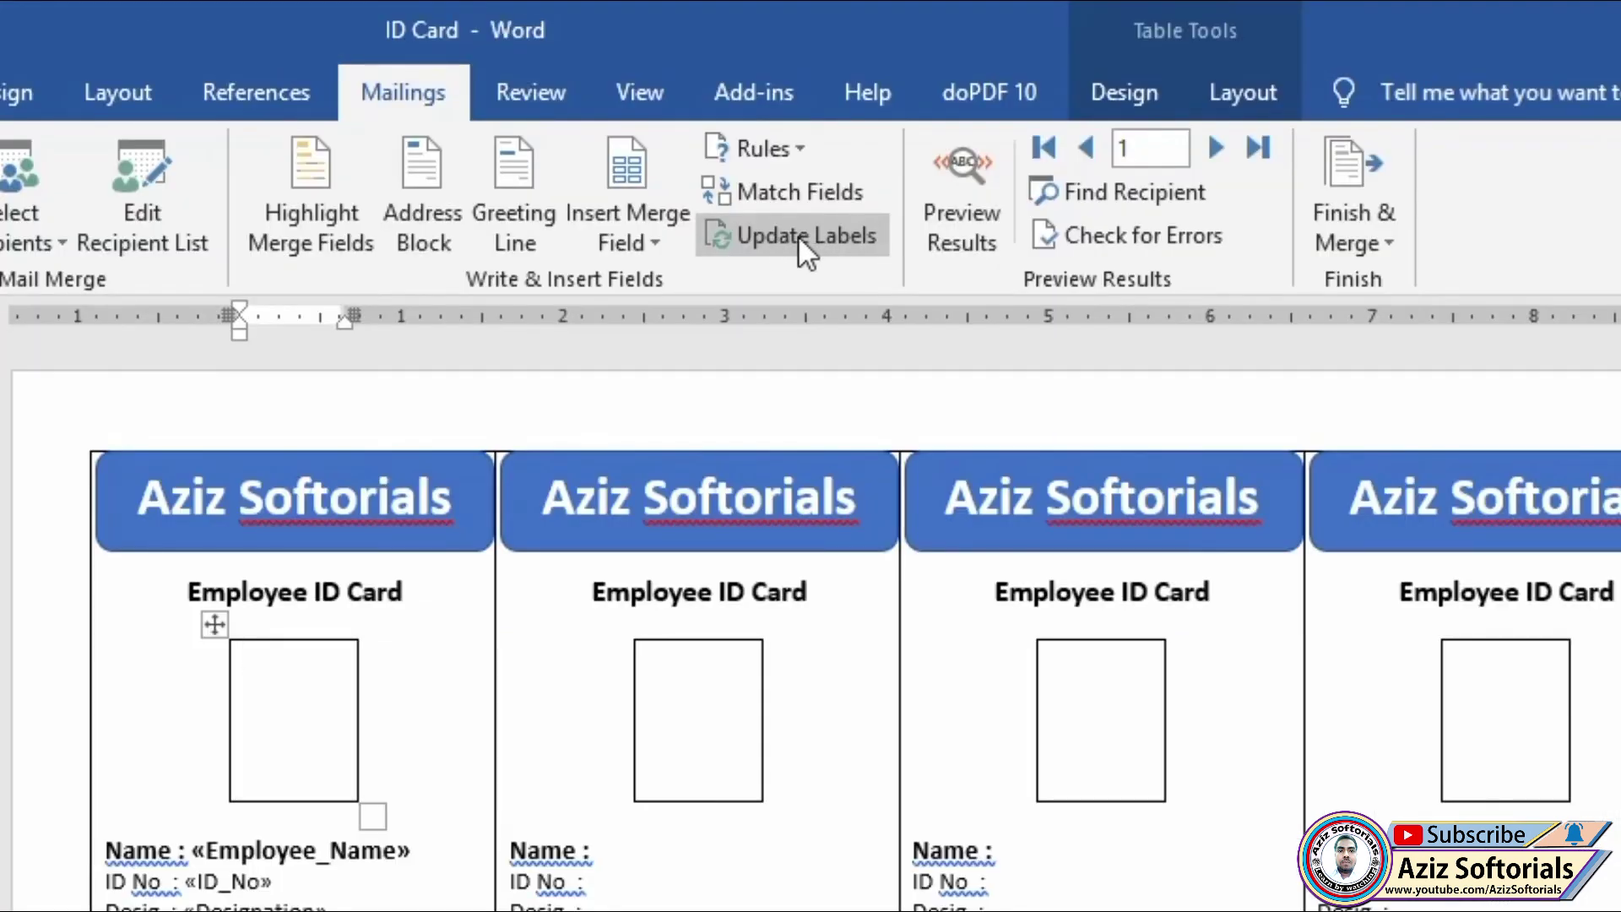
- Update all labels, then merge all records into a new document via Edit Individual Documents
click(798, 235)
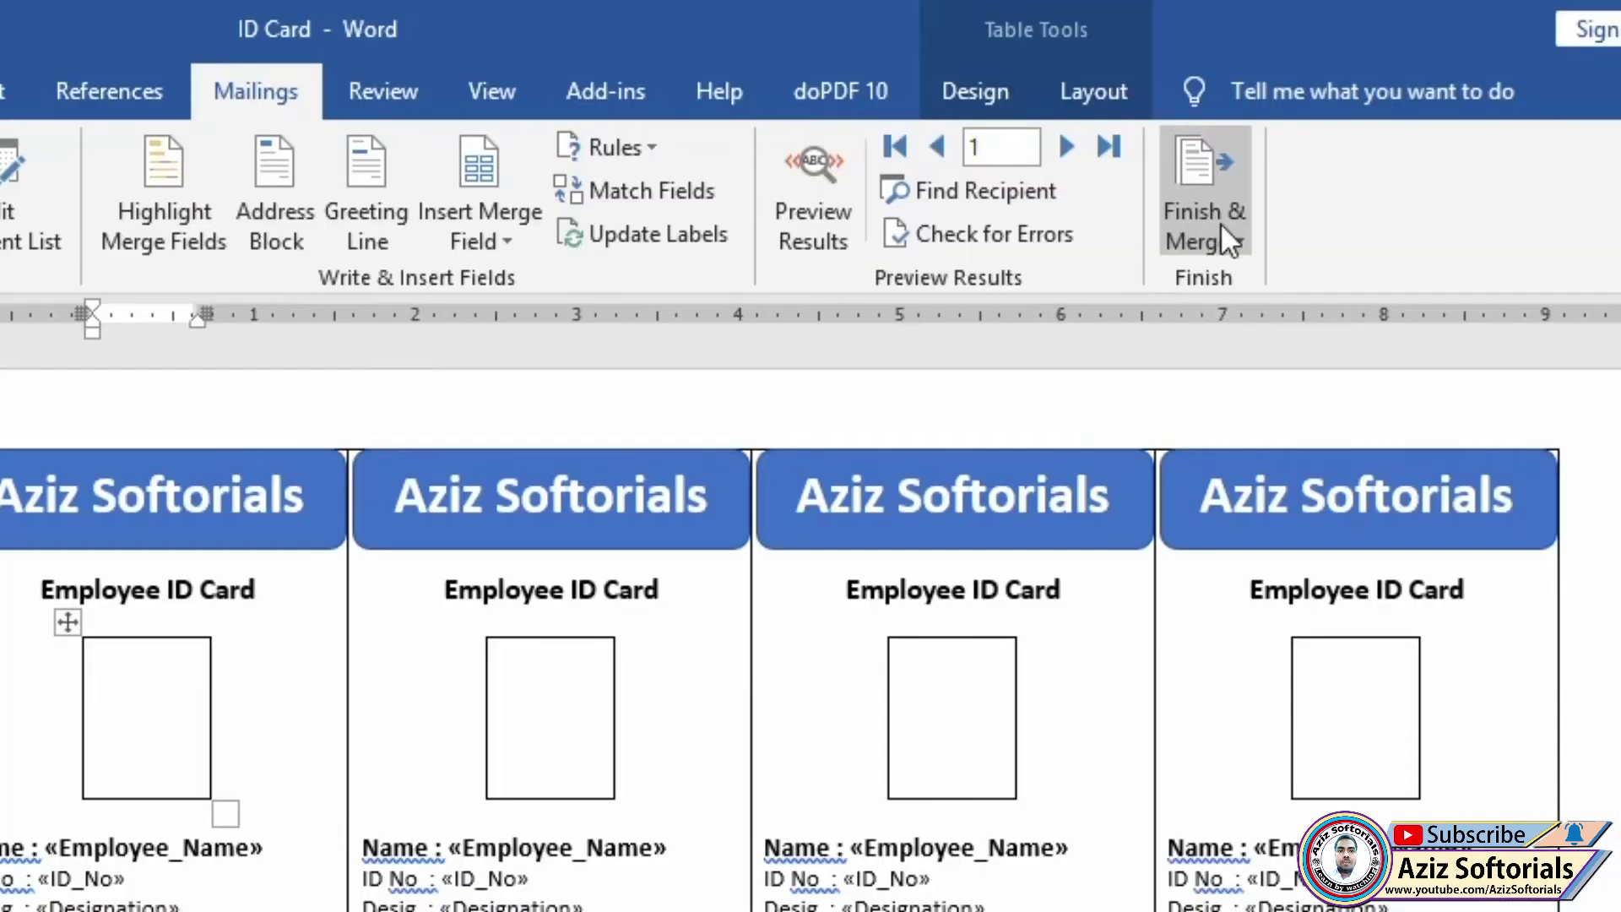
click(1195, 222)
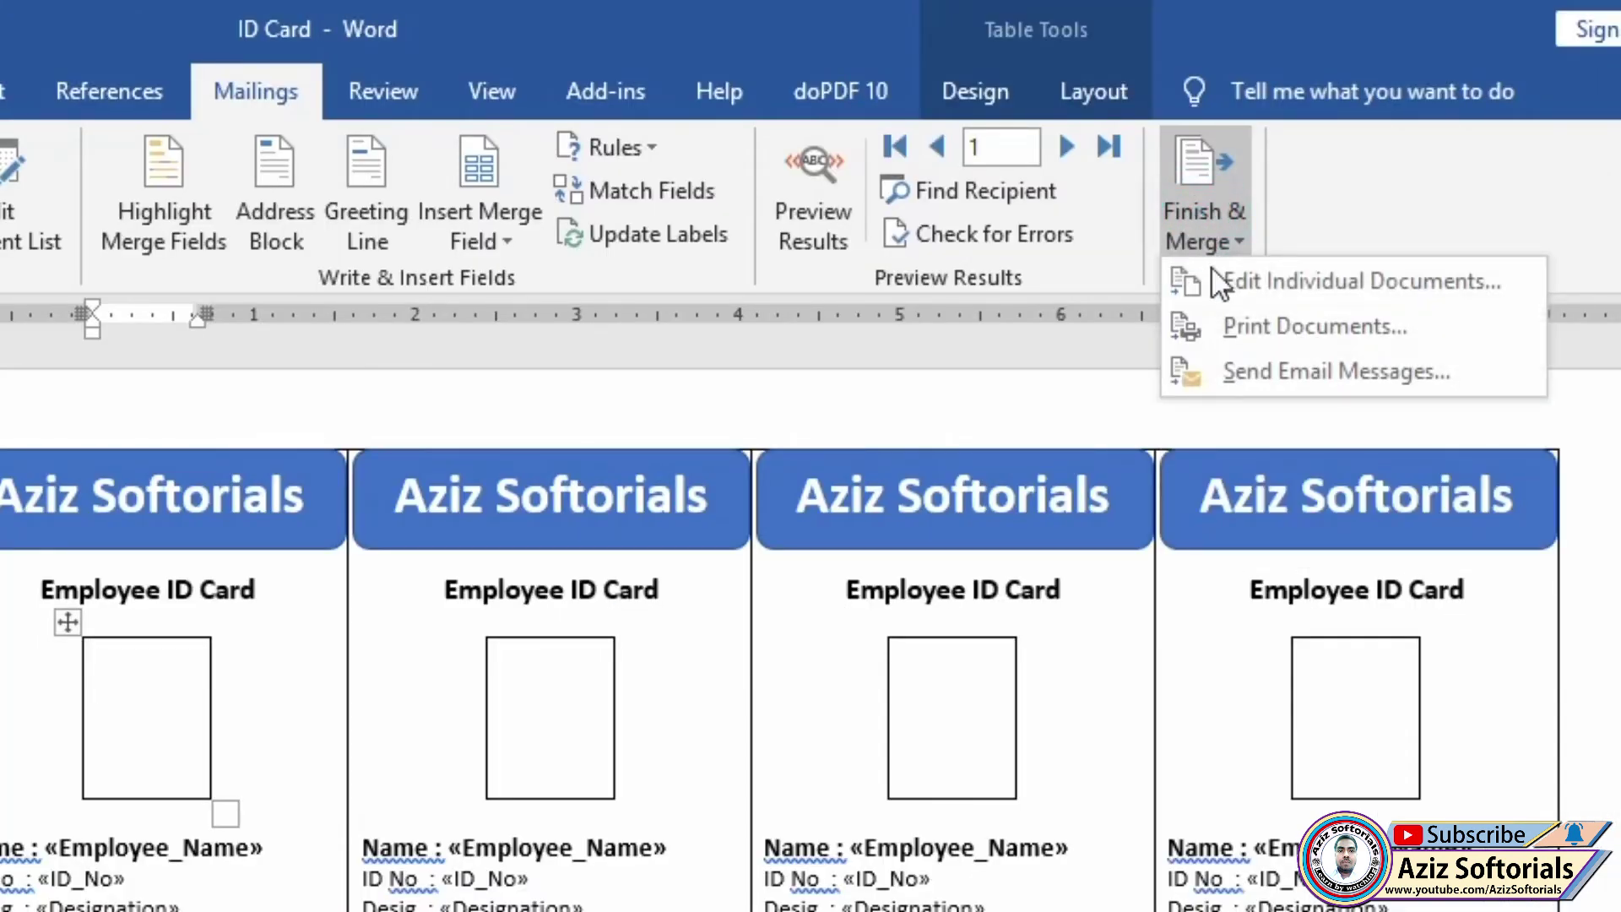
click(1346, 280)
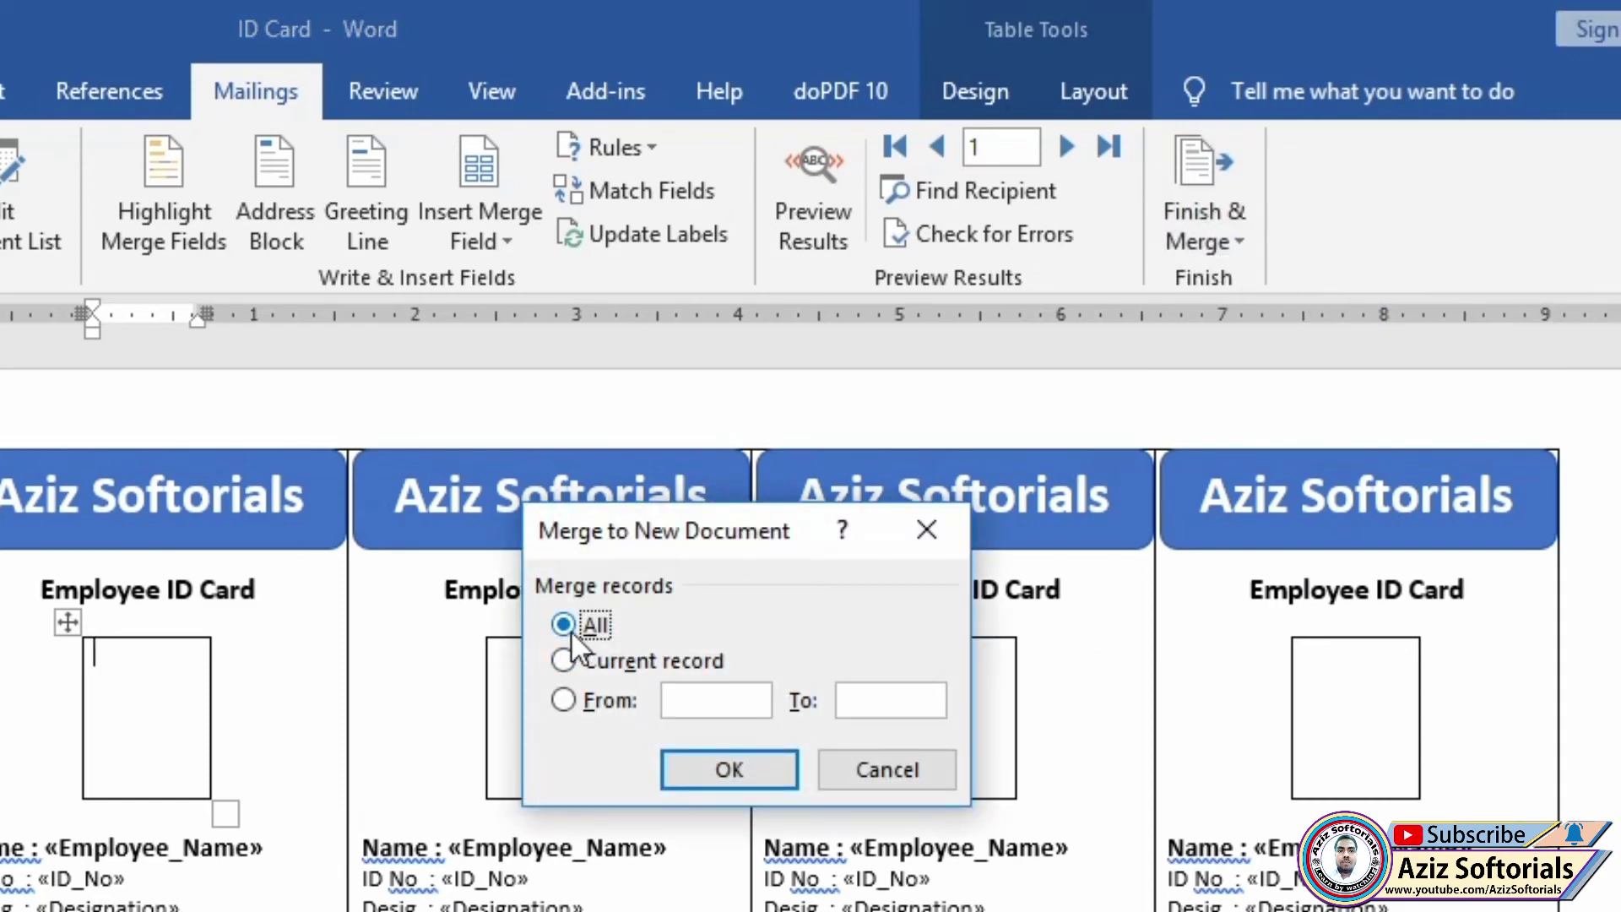
click(723, 766)
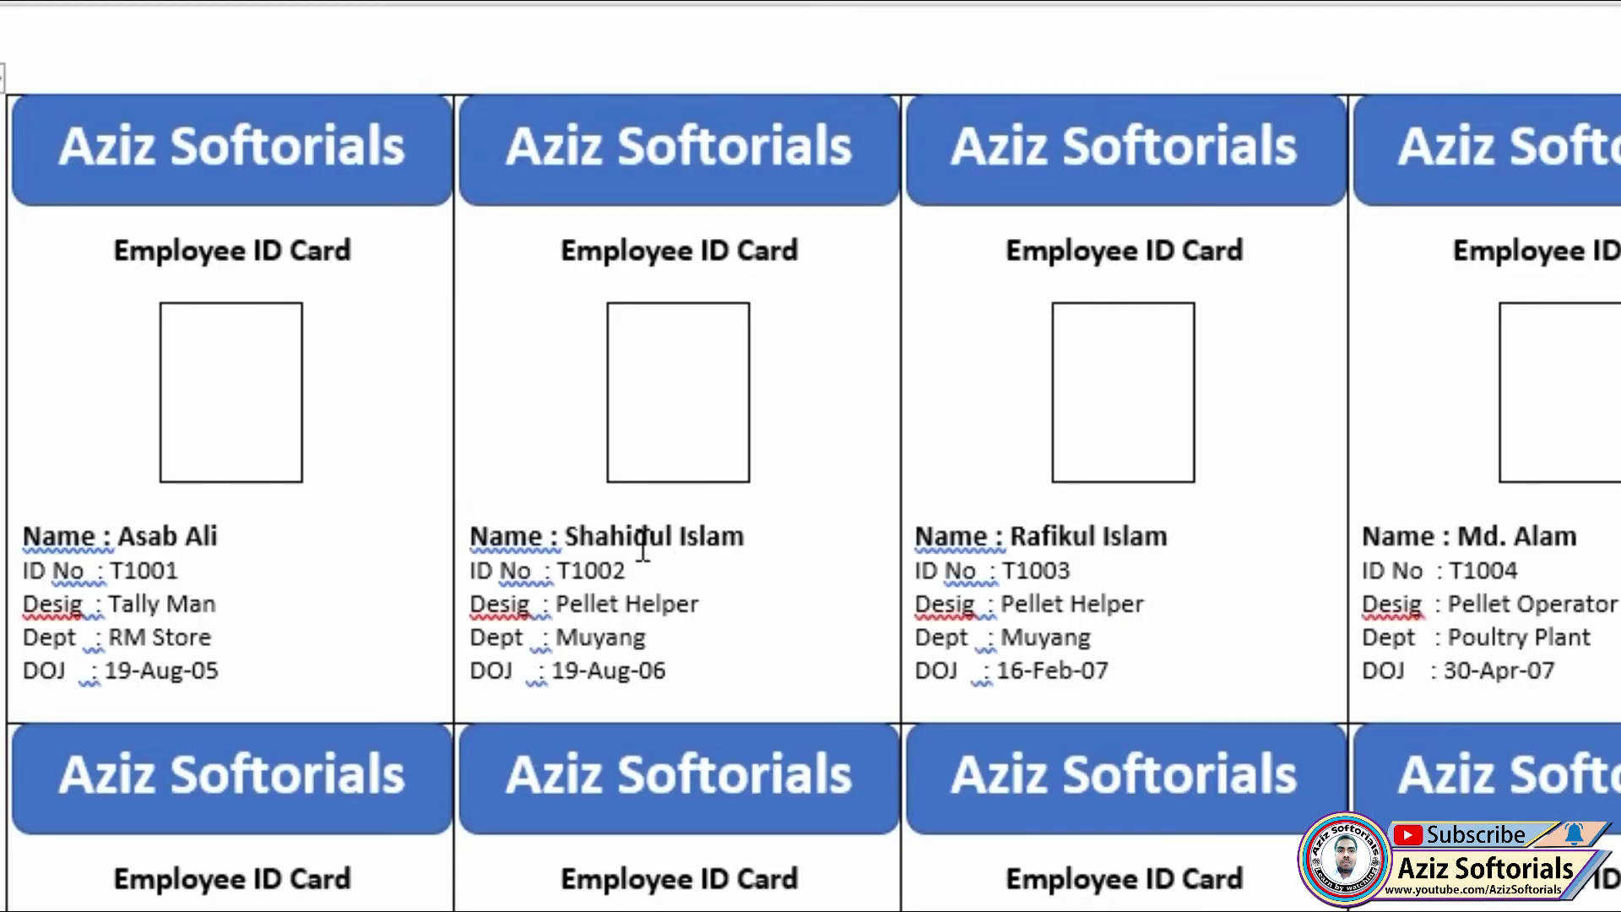
drag(616, 536, 742, 535)
drag(1011, 535, 1210, 541)
scroll(744, 560, down, 3)
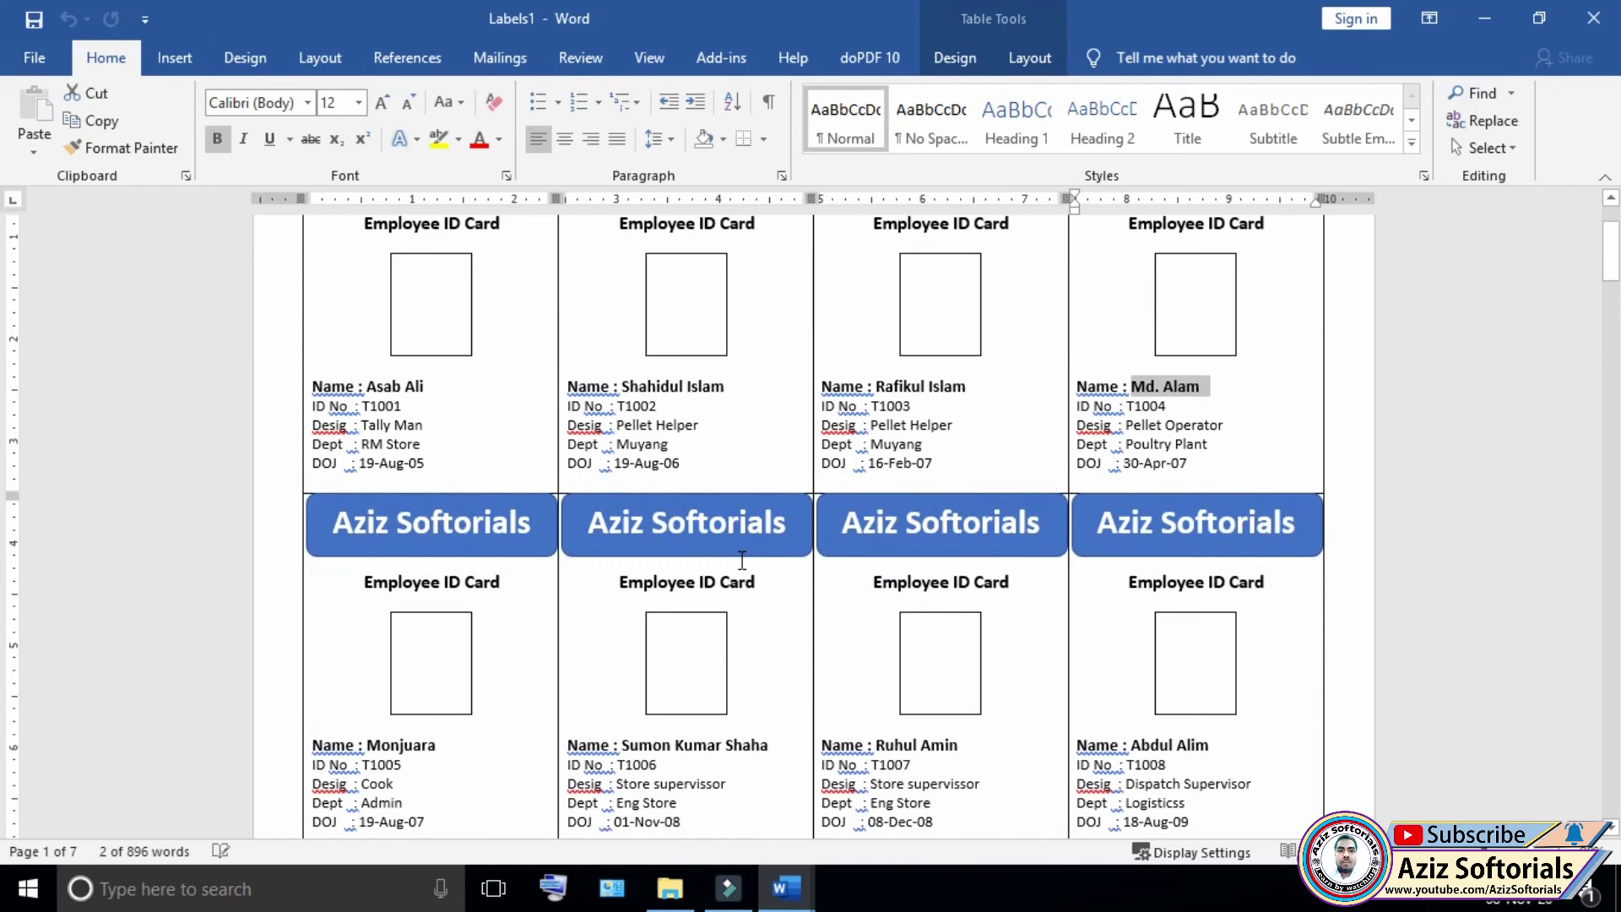
scroll(676, 553, up, 2)
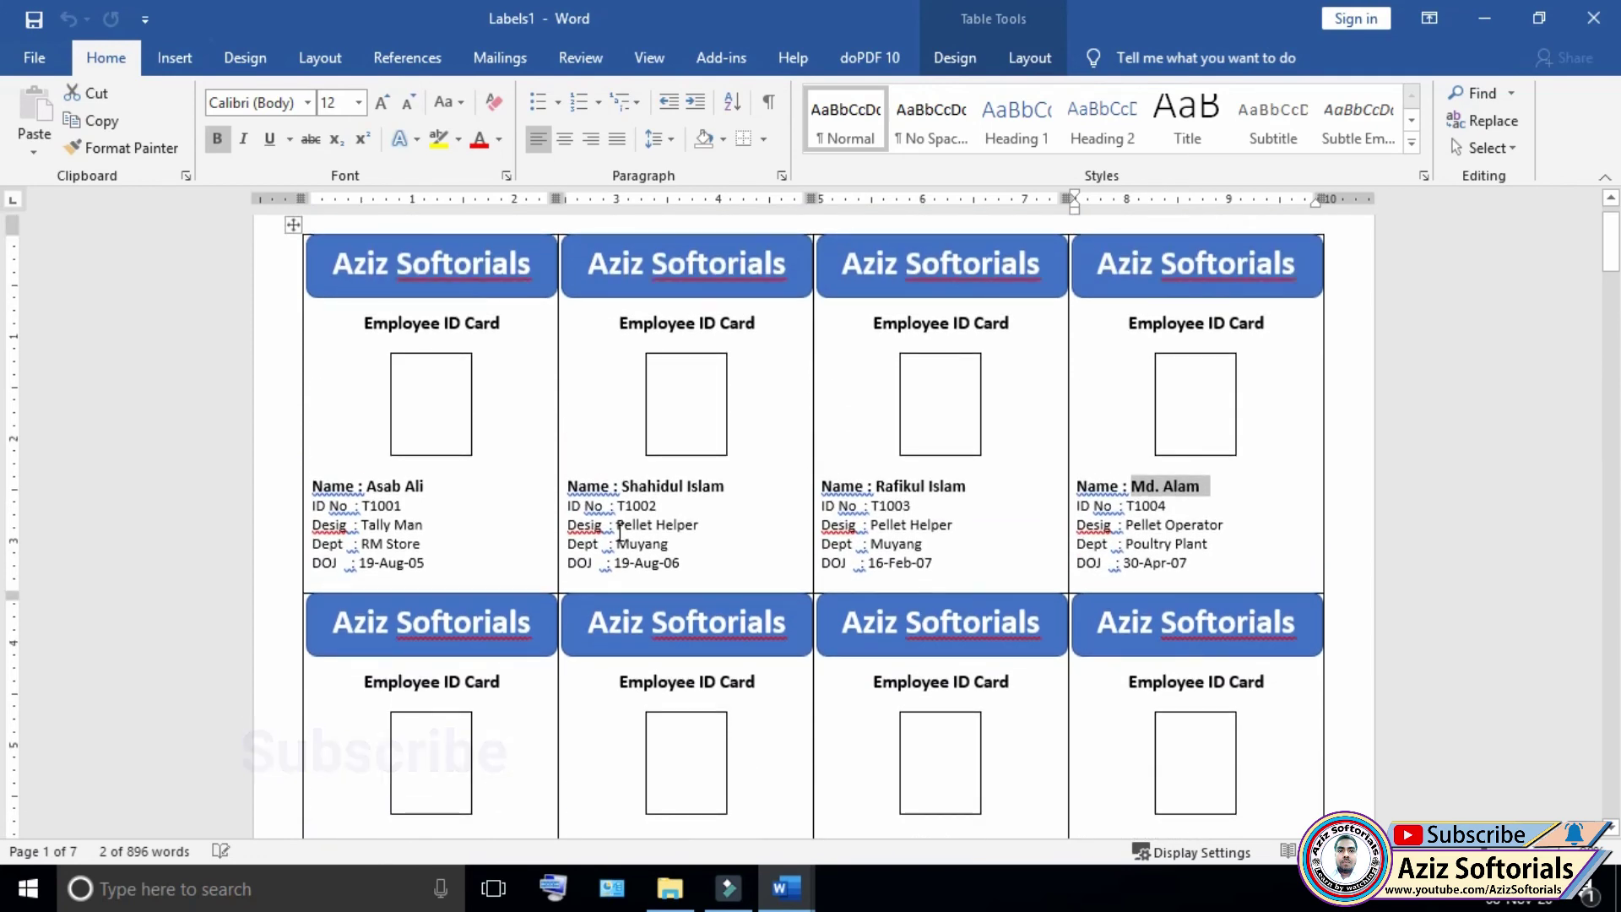
scroll(623, 524, down, 3)
scroll(625, 519, up, 3)
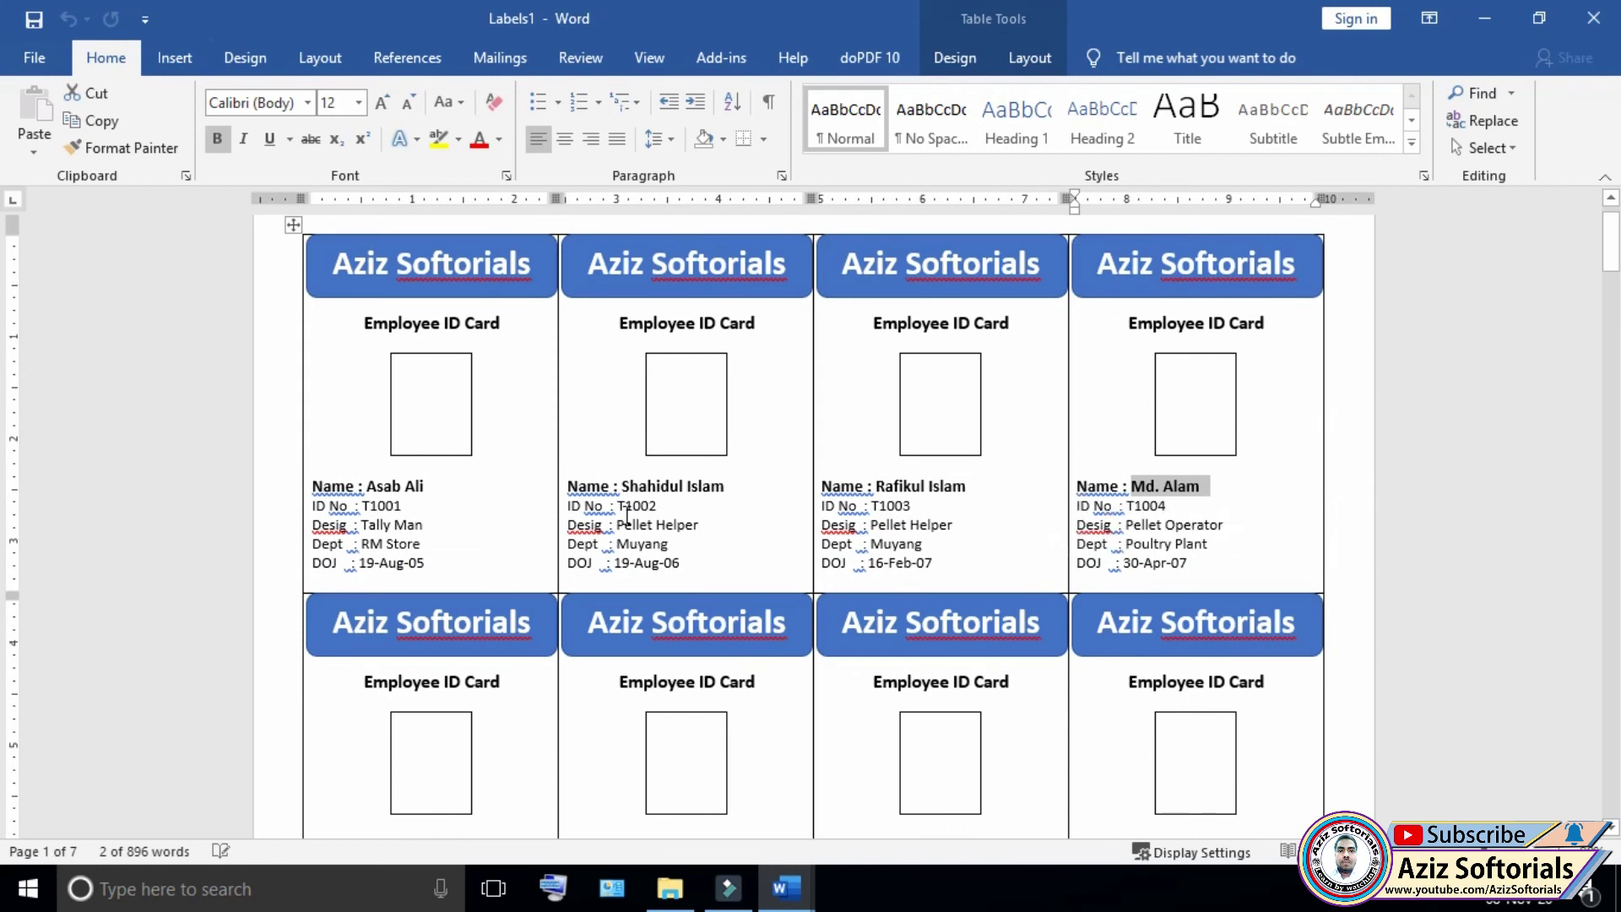
- Select the whole merged document and update all fields with F9, then check each card's photo
key(ctrl+a)
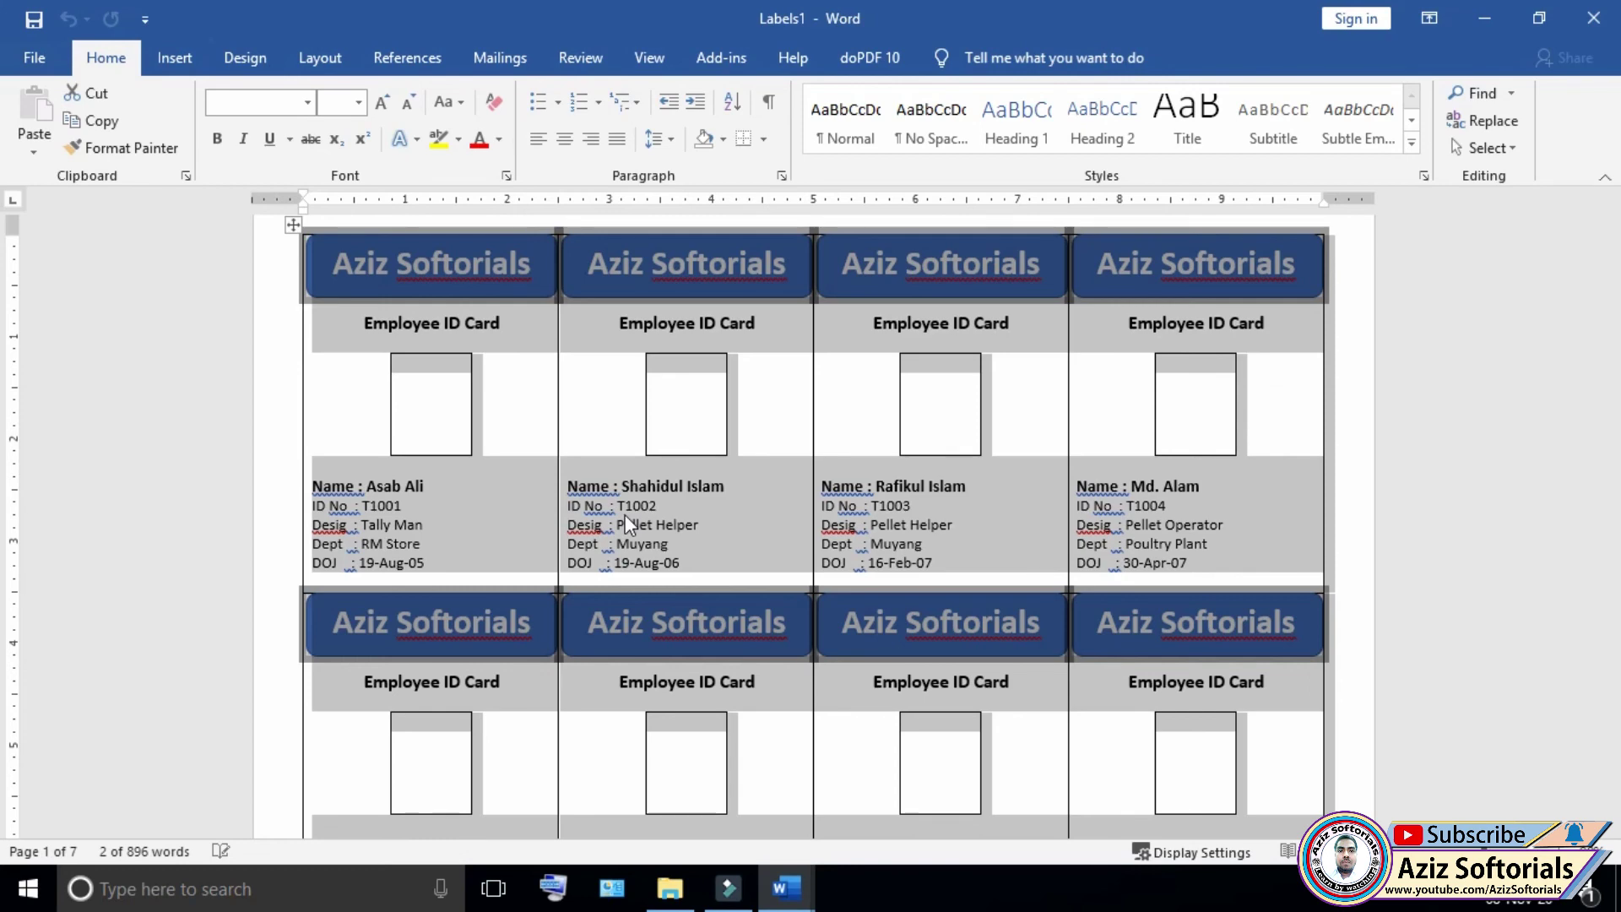
key(F9)
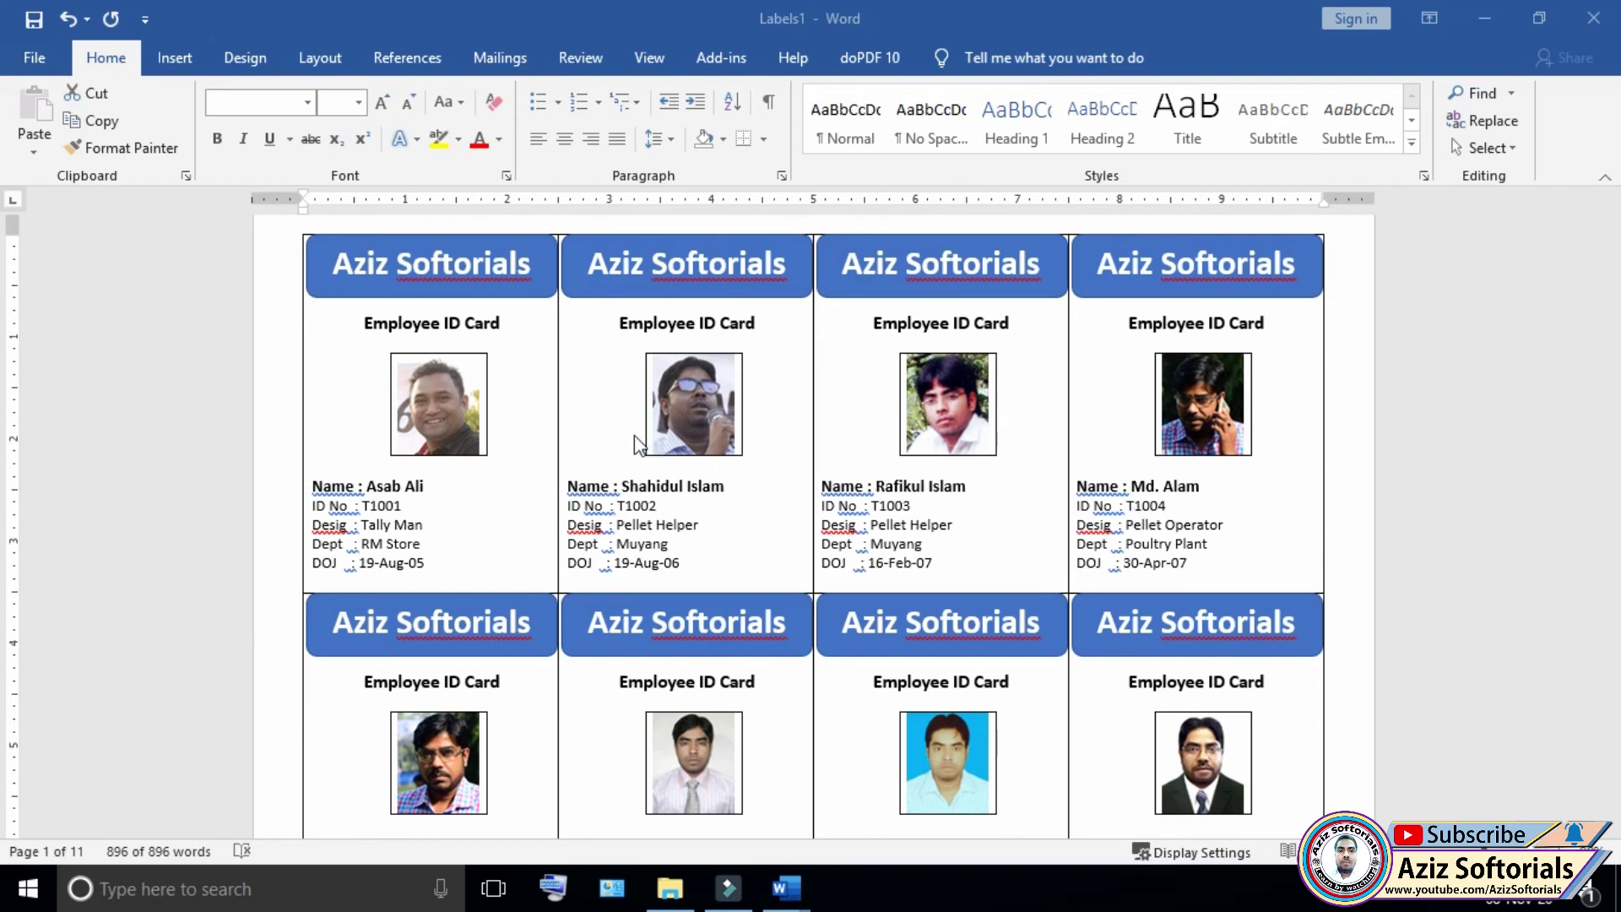
click(466, 412)
click(709, 414)
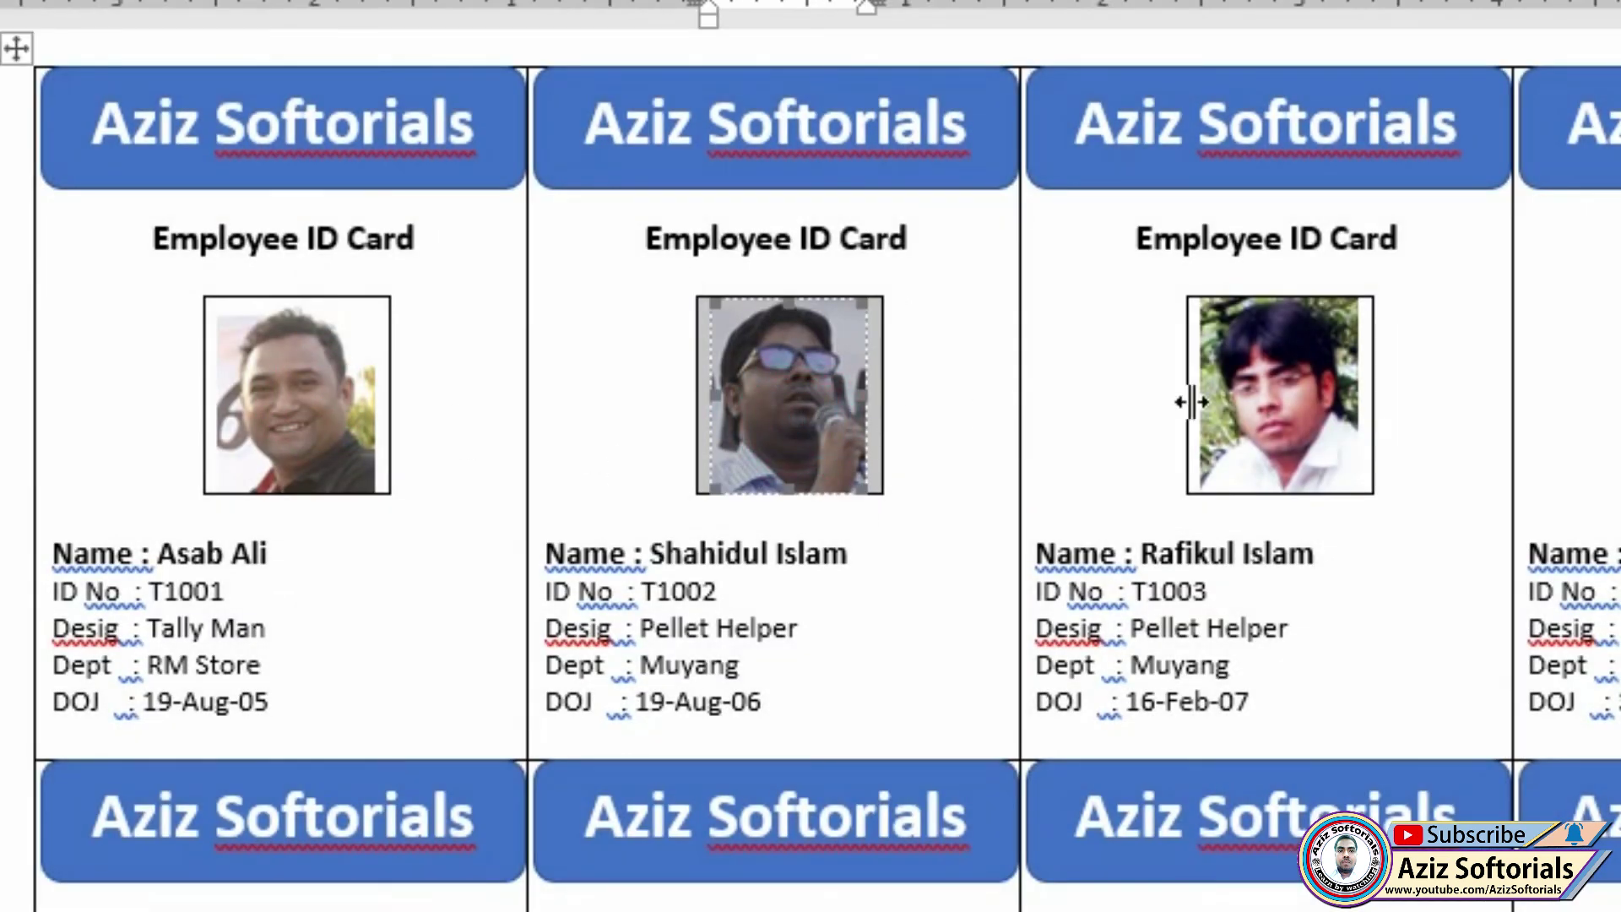
click(1191, 402)
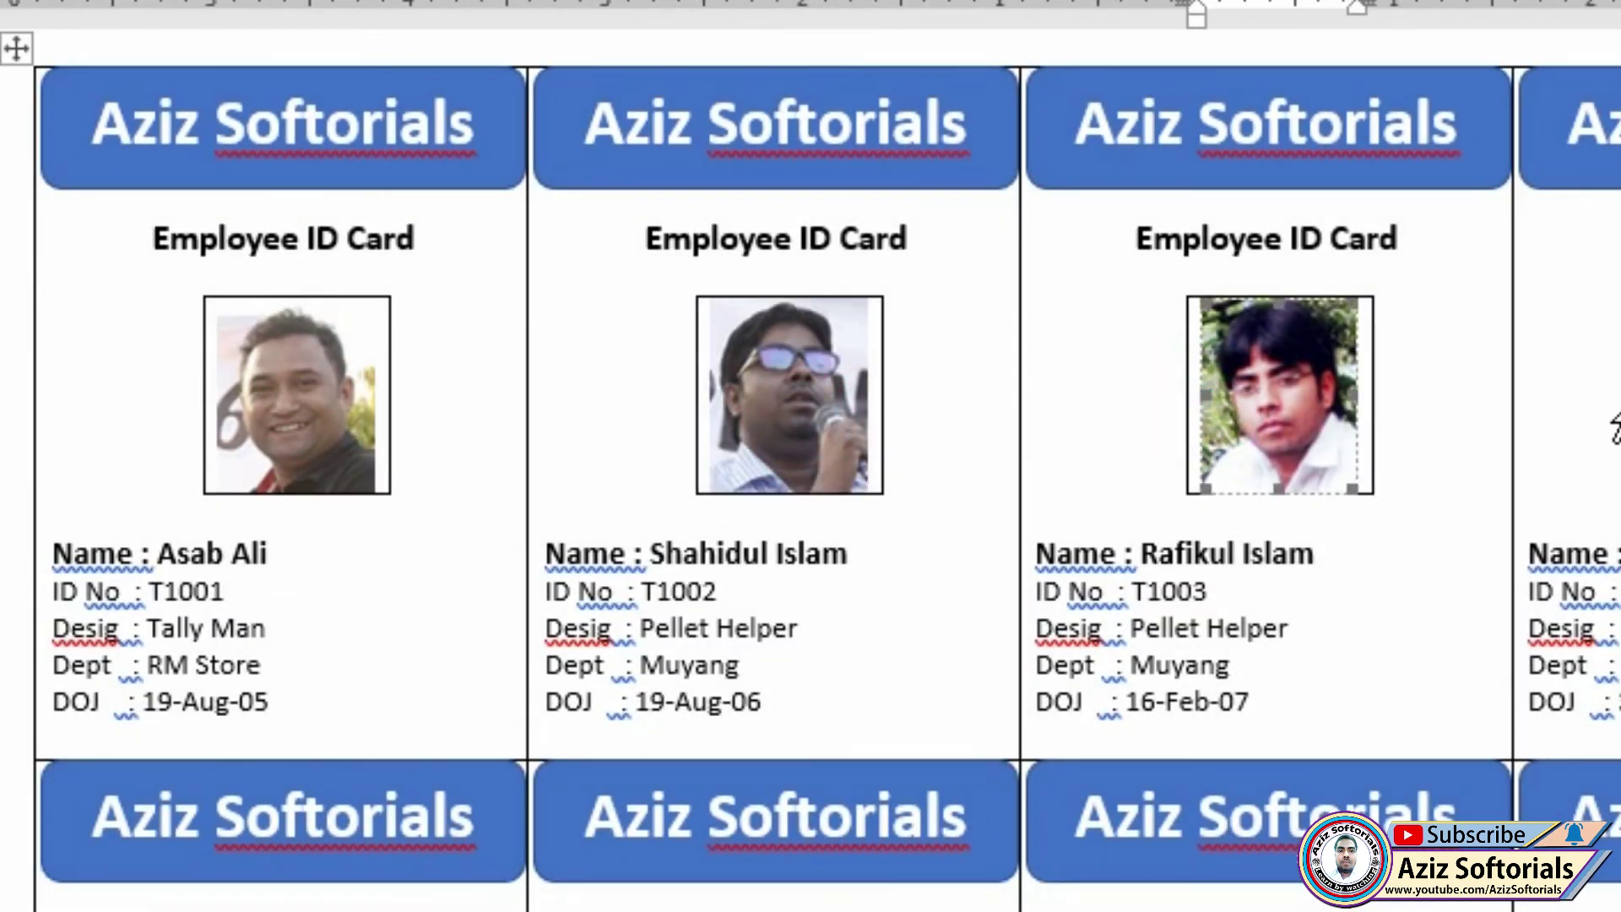
click(713, 625)
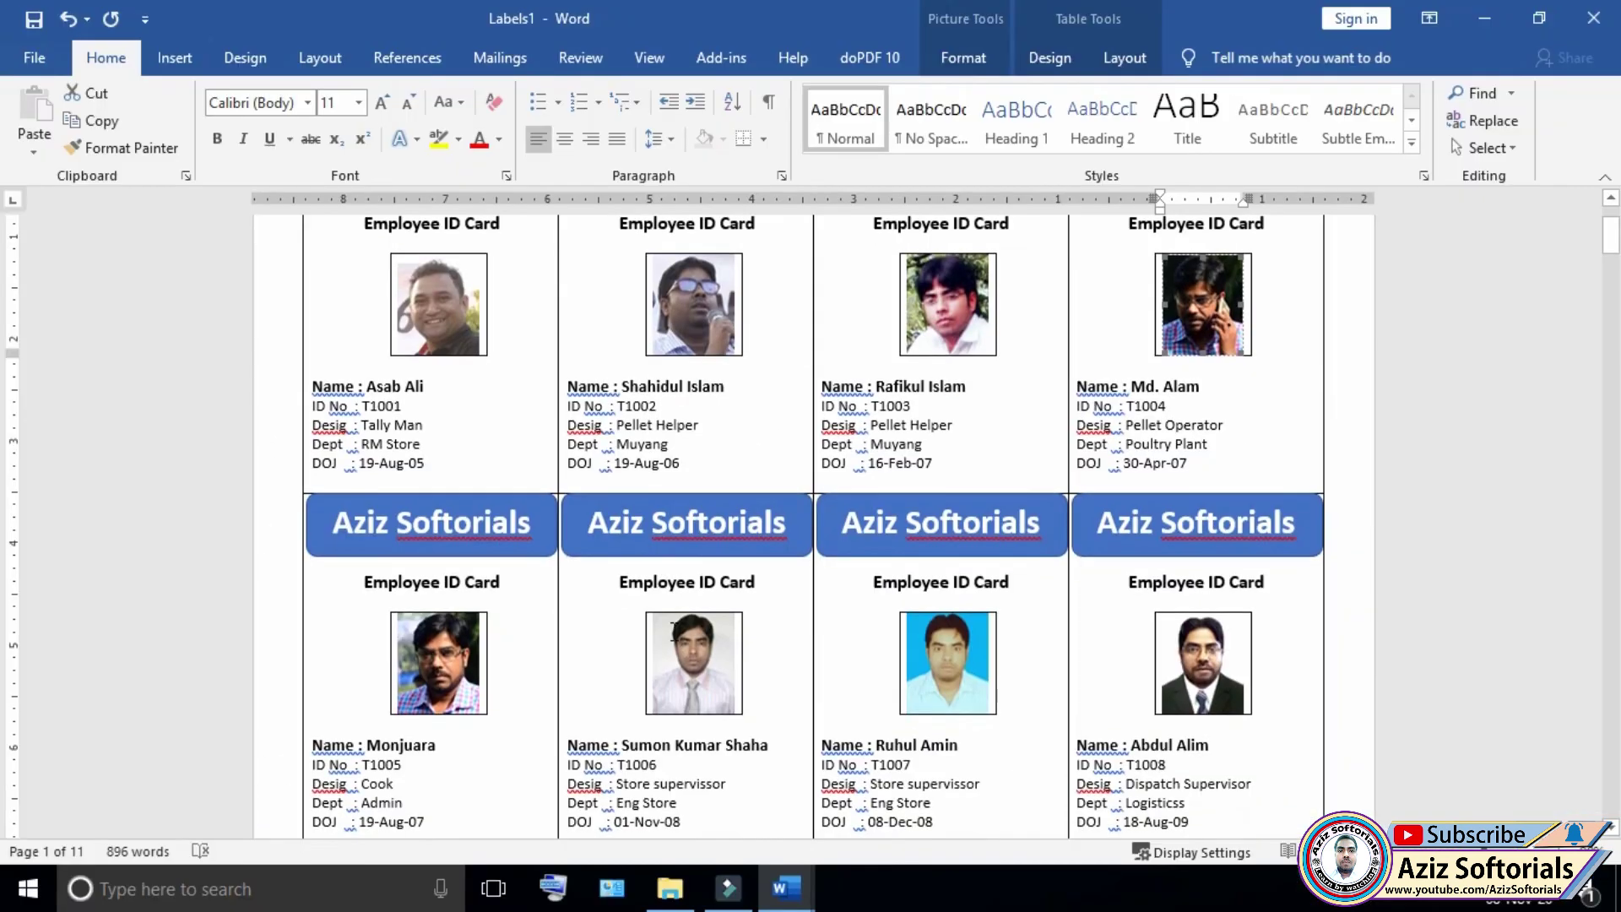
click(691, 661)
click(429, 676)
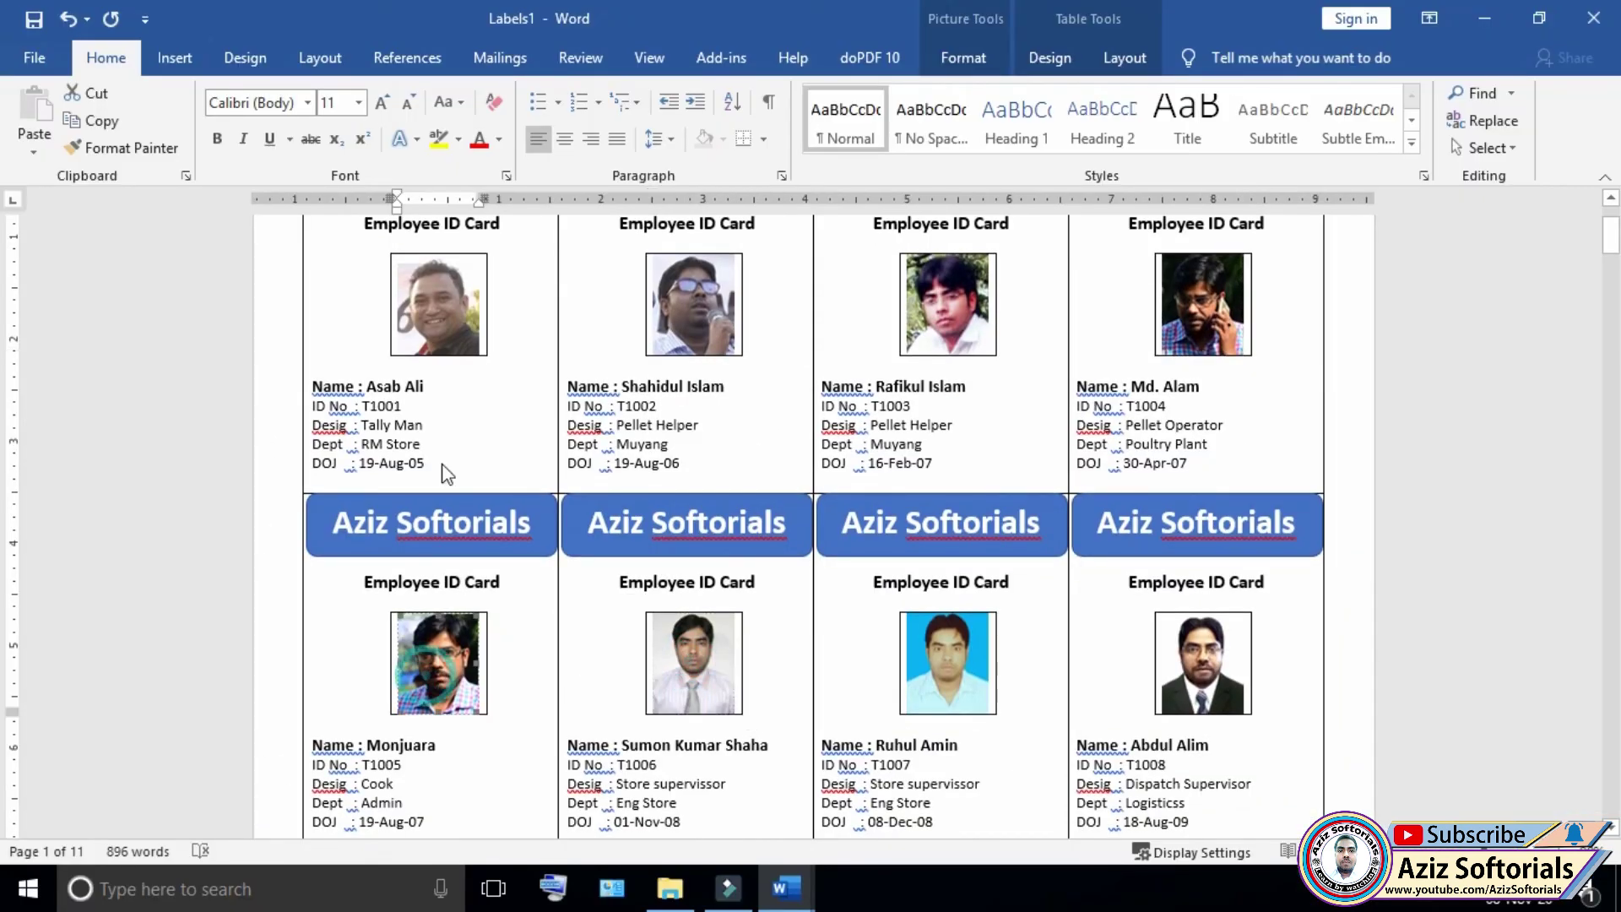
click(424, 324)
scroll(600, 498, up, 1)
scroll(599, 502, up, 2)
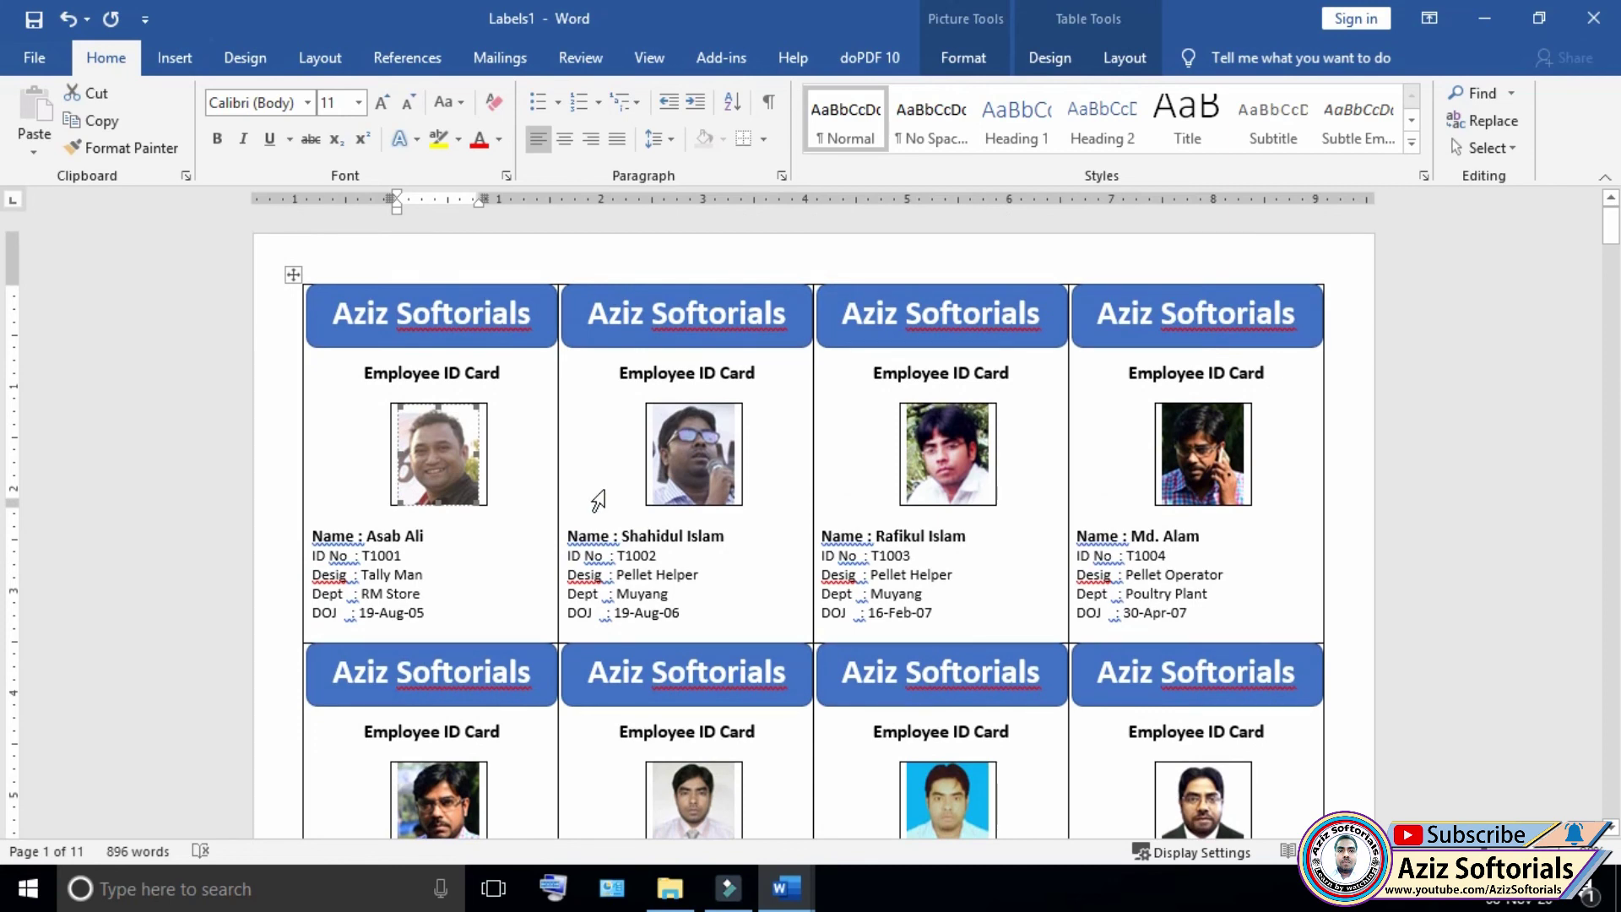
scroll(659, 494, down, 3)
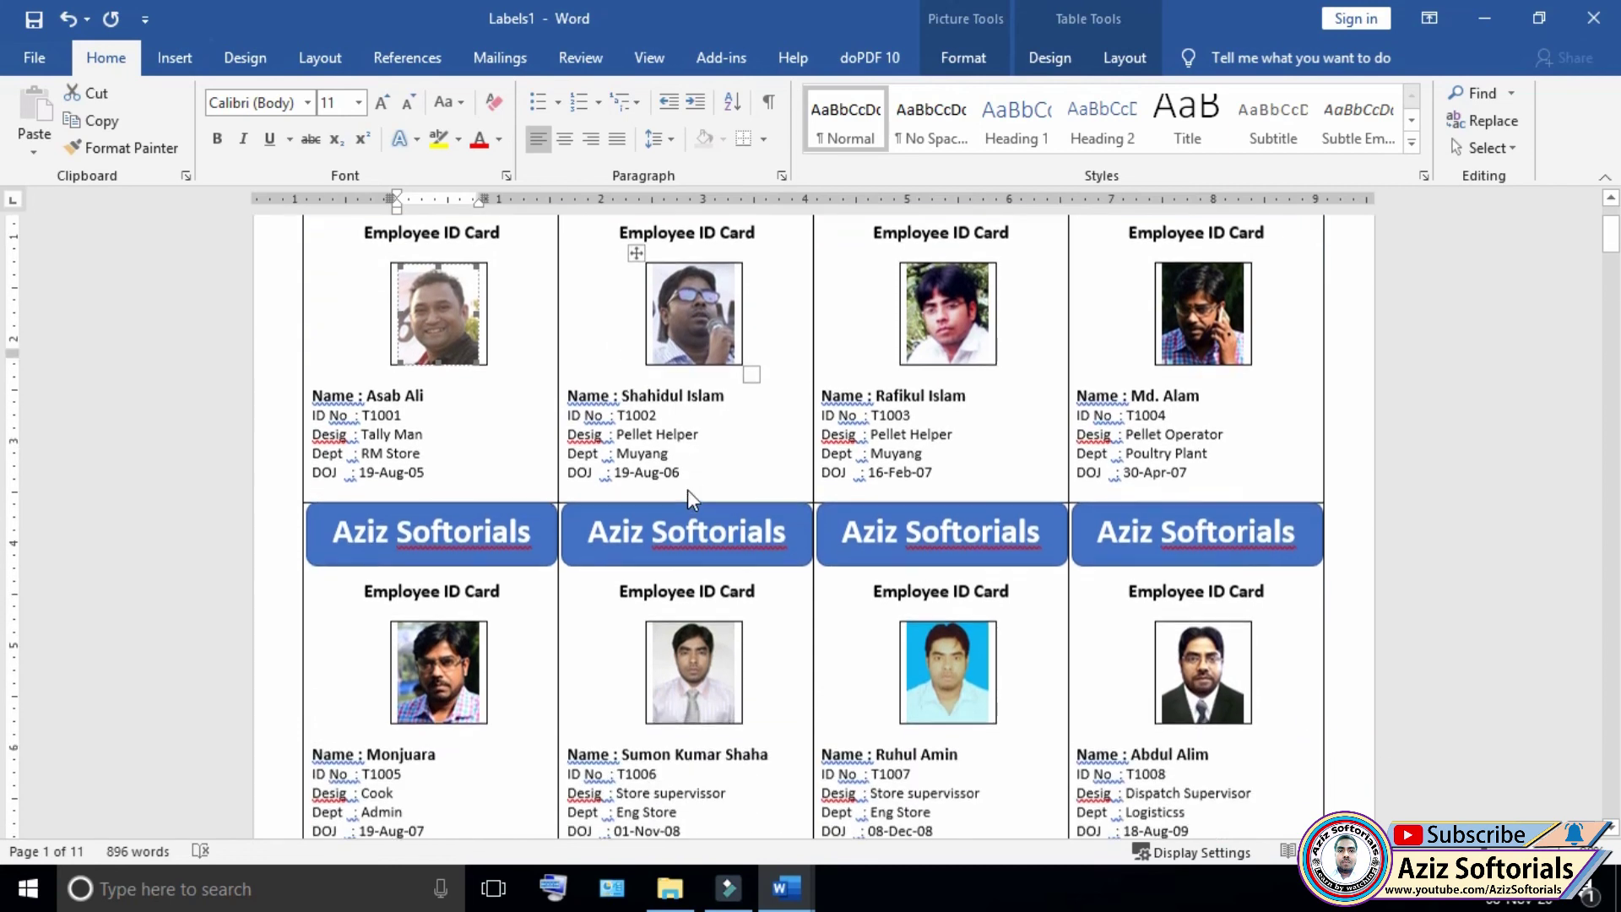